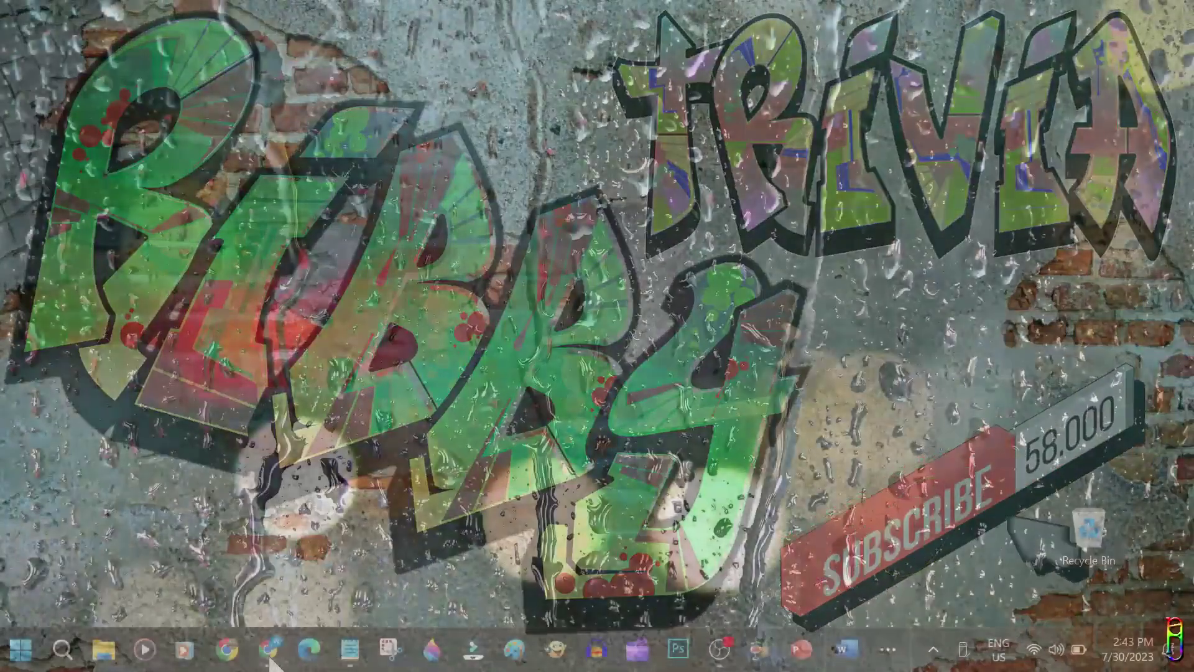
Go from the 'itop screen recorder' Google results to the Free Screen Recorder site and scroll to its footer.
{"action": "left_click", "coordinate": [270, 652]}
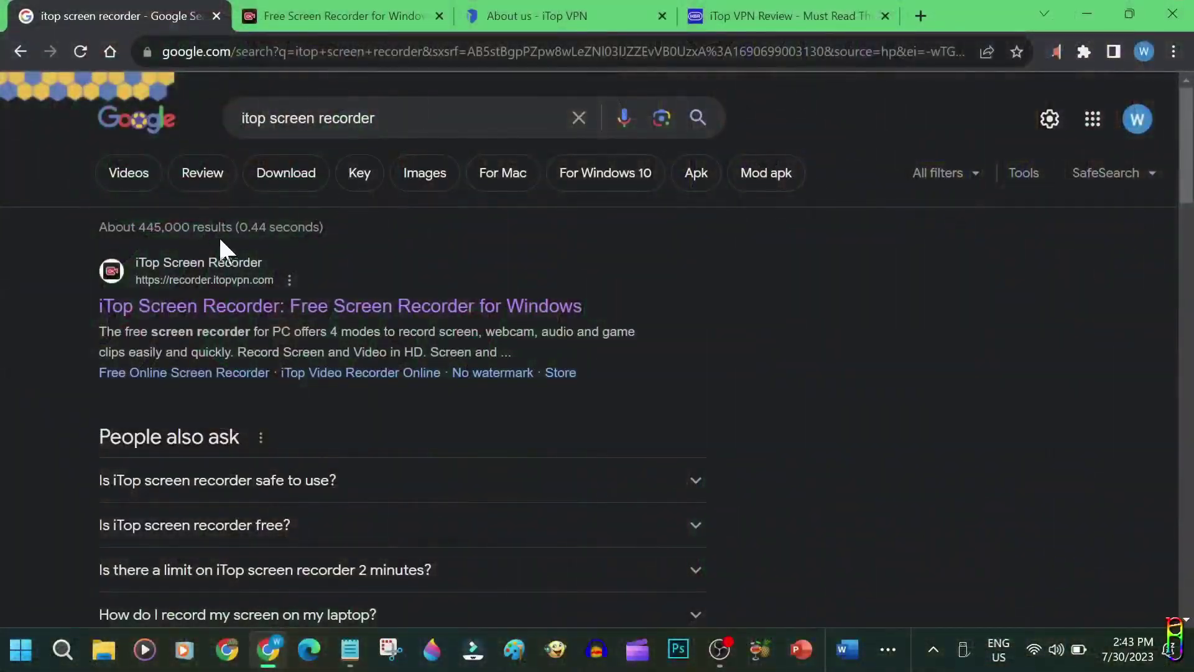
{"action": "left_click", "coordinate": [398, 116]}
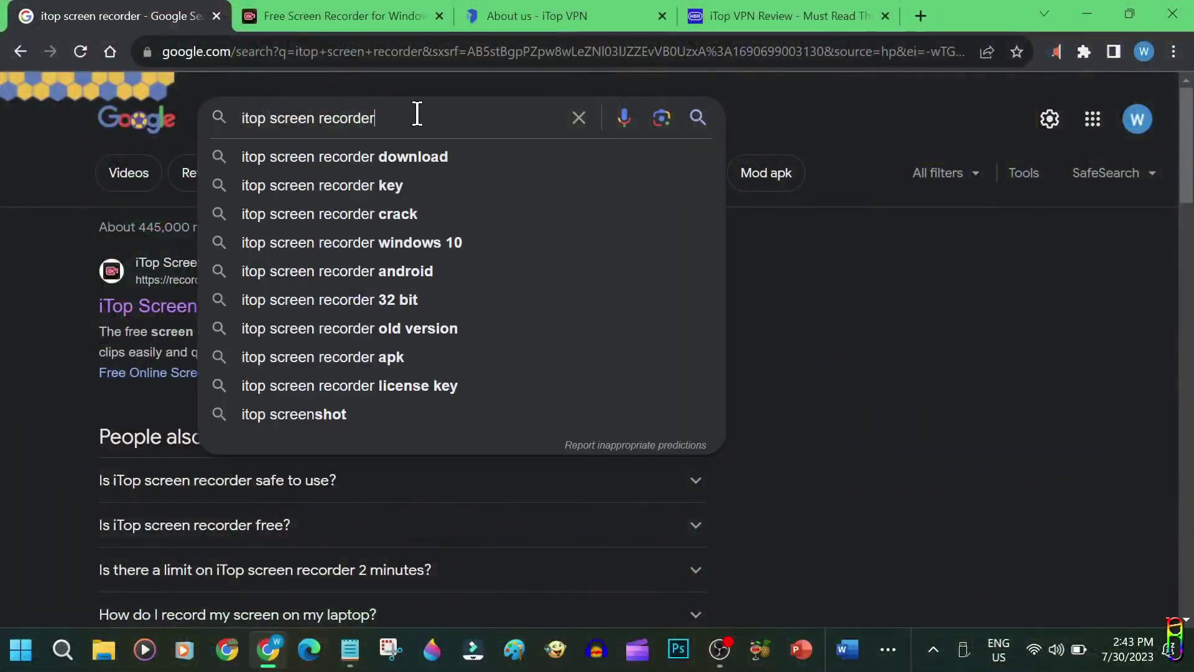
{"action": "triple_click", "coordinate": [413, 116]}
{"action": "left_click", "coordinate": [974, 395]}
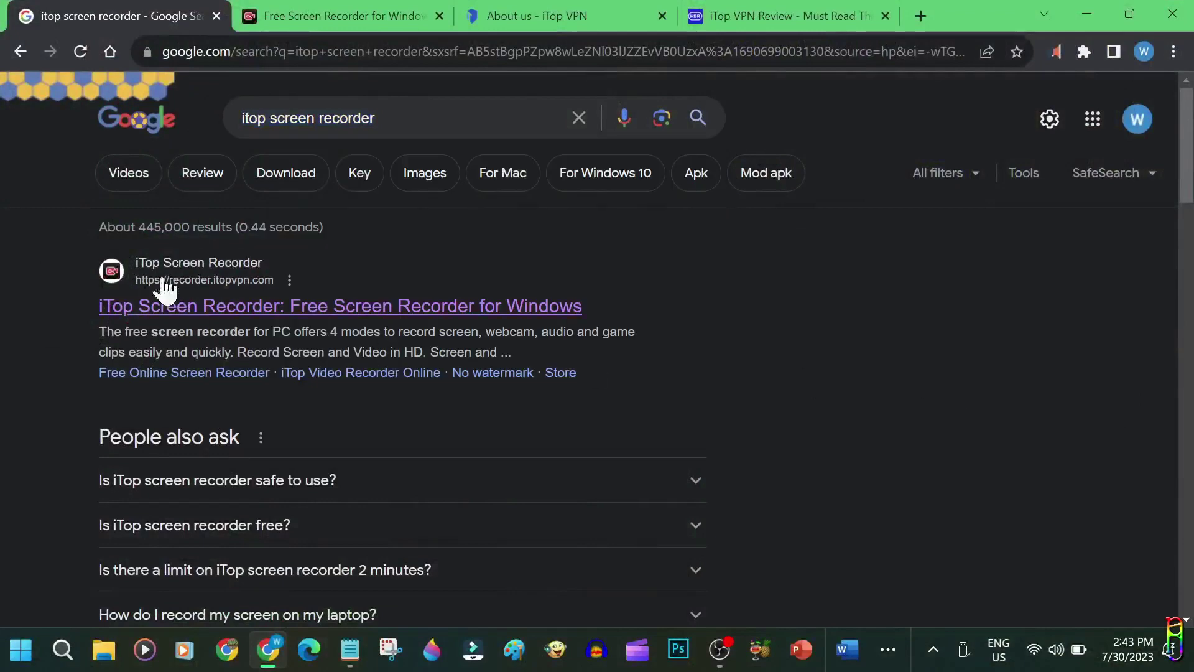
{"action": "left_click", "coordinate": [301, 16]}
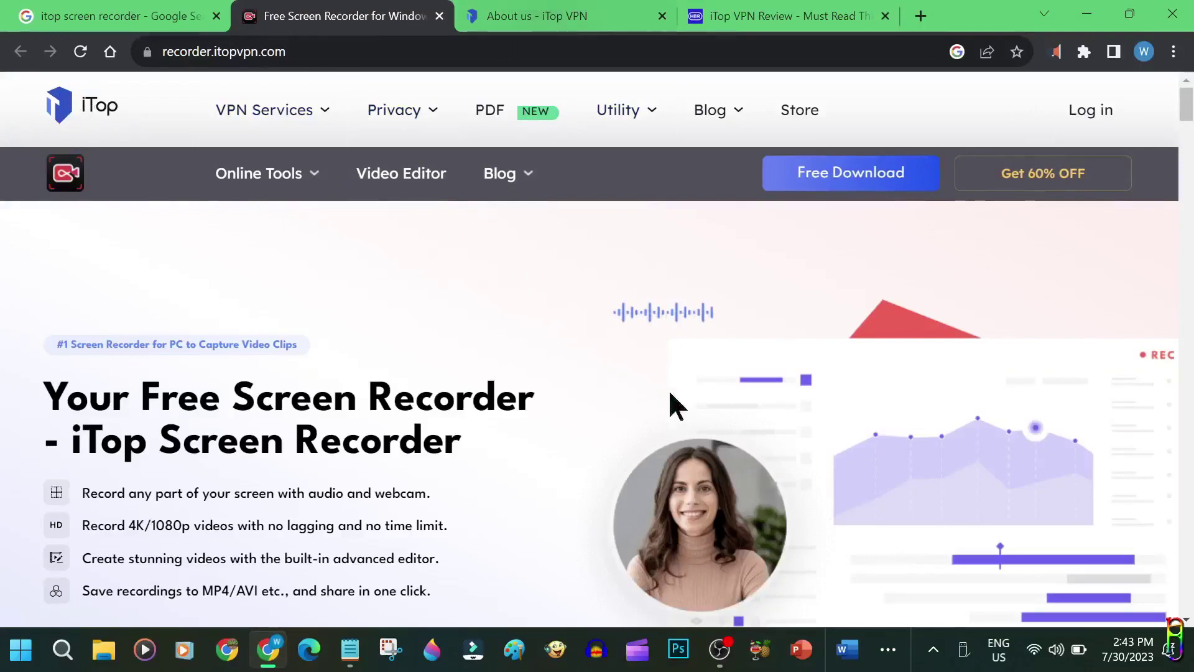
{"action": "scroll", "coordinate": [754, 407], "scroll_direction": "down", "scroll_amount": 10}
{"action": "scroll", "coordinate": [754, 408], "scroll_direction": "down", "scroll_amount": 15}
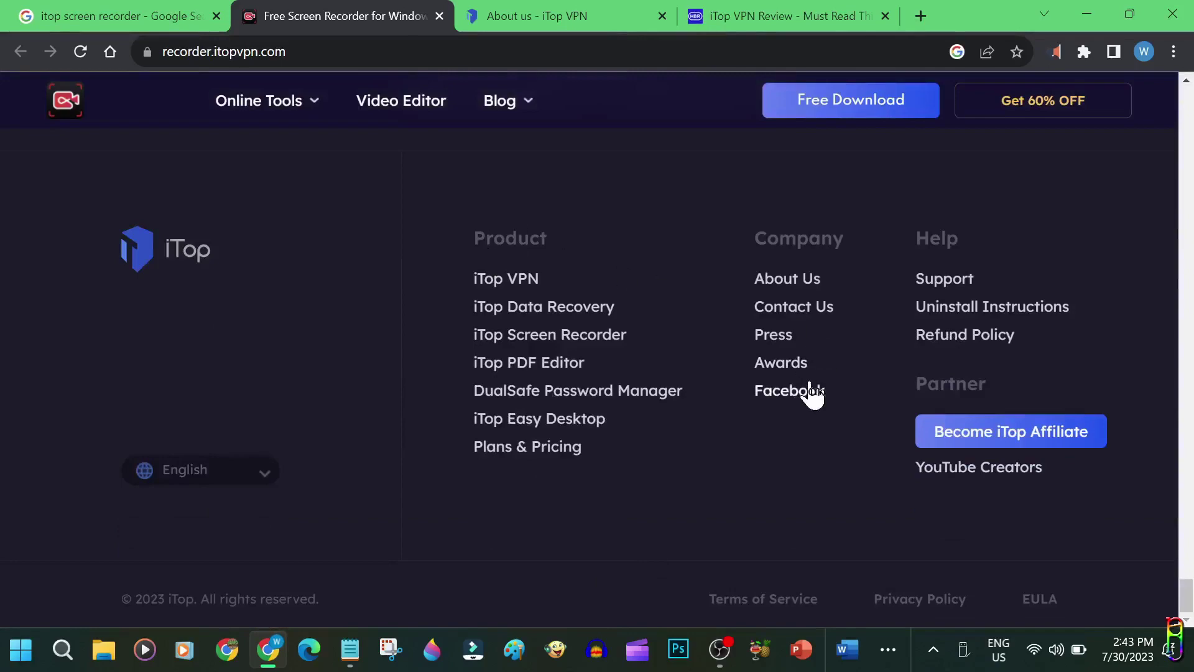
Read iTop's About us page, highlighting its 2016 founding, Screen Recorder heading and company address.
{"action": "left_click", "coordinate": [524, 16]}
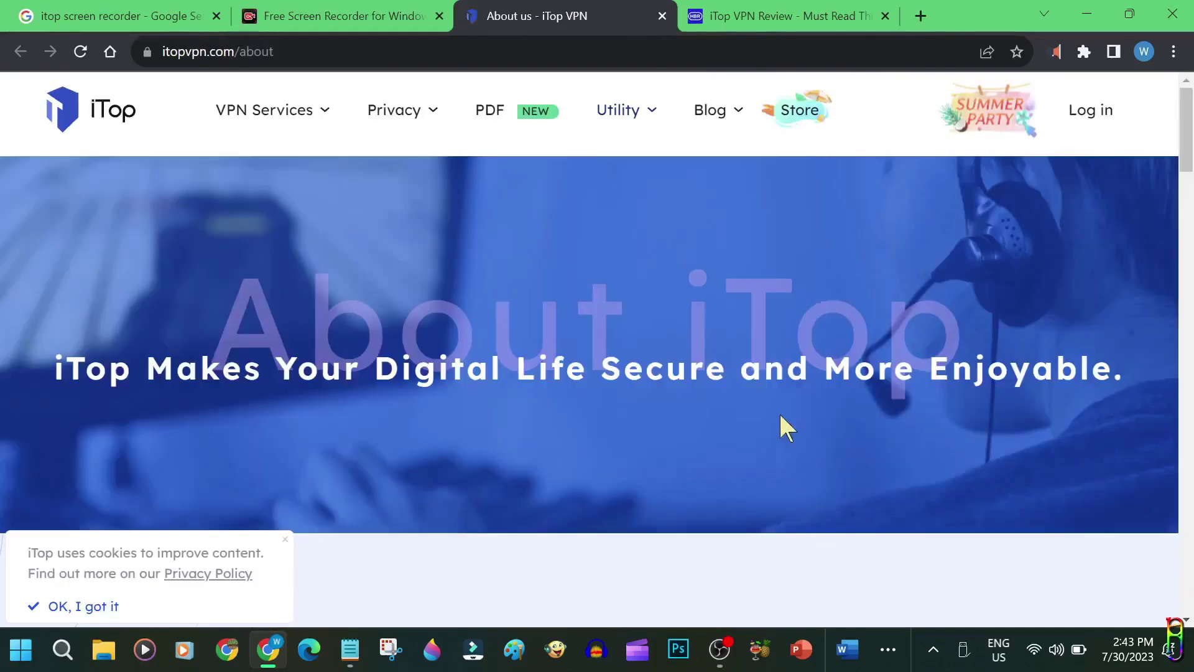
{"action": "scroll", "coordinate": [784, 399], "scroll_direction": "down", "scroll_amount": 6}
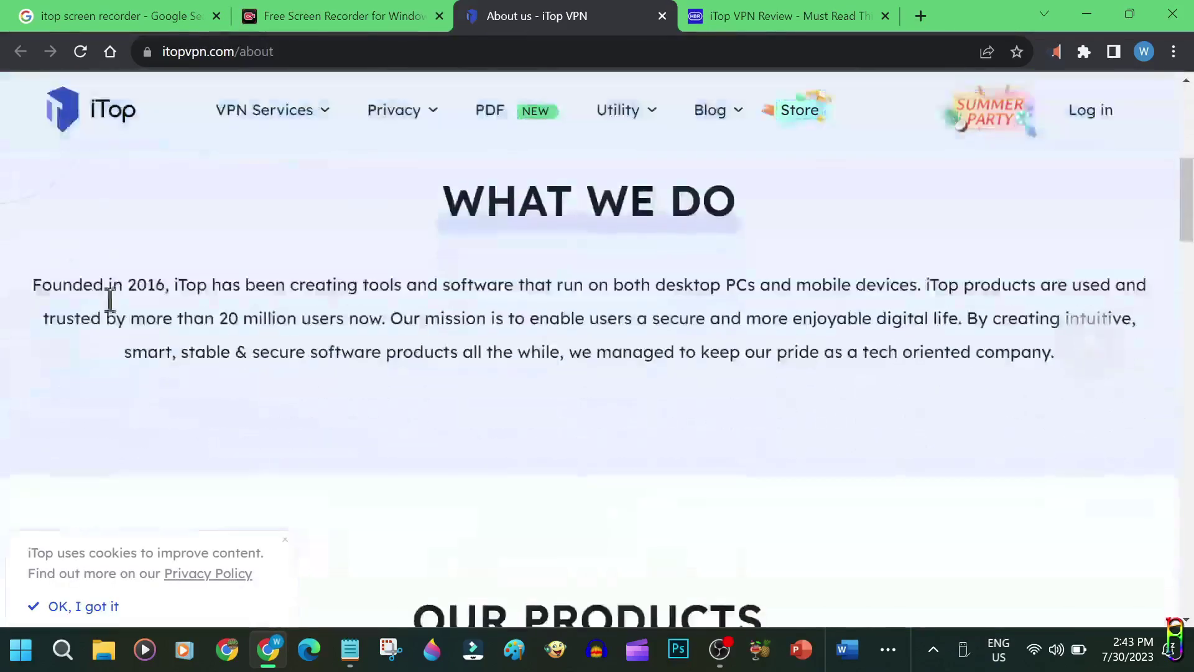
{"action": "left_click_drag", "start_coordinate": [32, 286], "coordinate": [328, 288]}
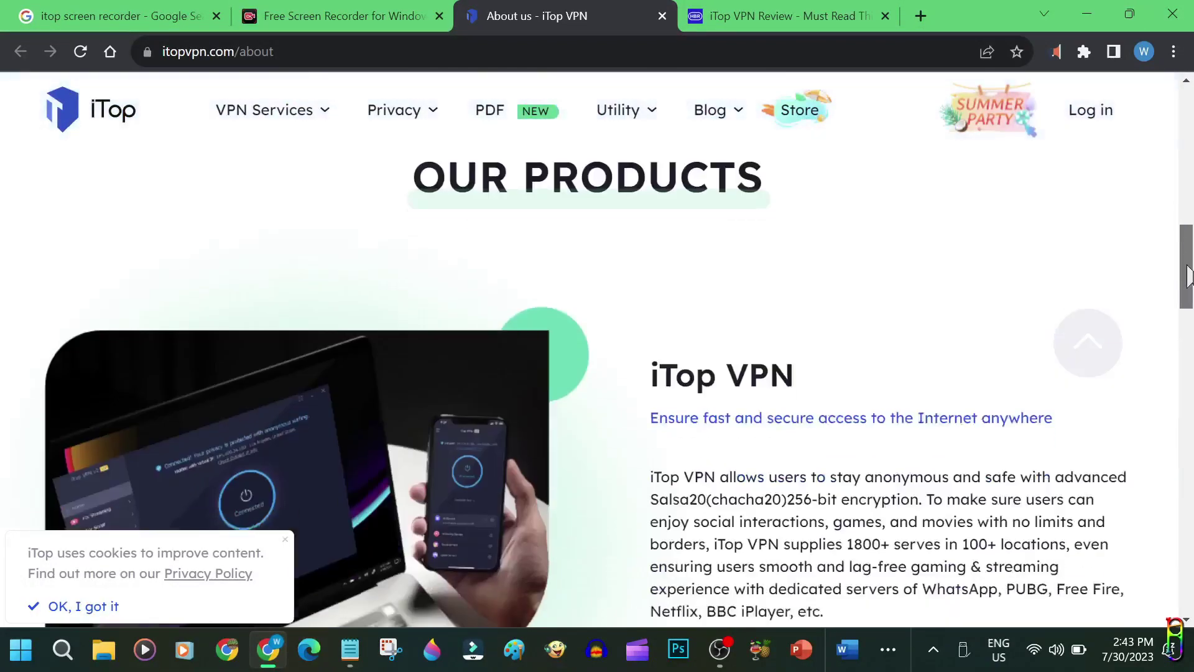
{"action": "left_click_drag", "start_coordinate": [1187, 209], "coordinate": [1188, 301]}
{"action": "left_click_drag", "start_coordinate": [793, 206], "coordinate": [566, 236]}
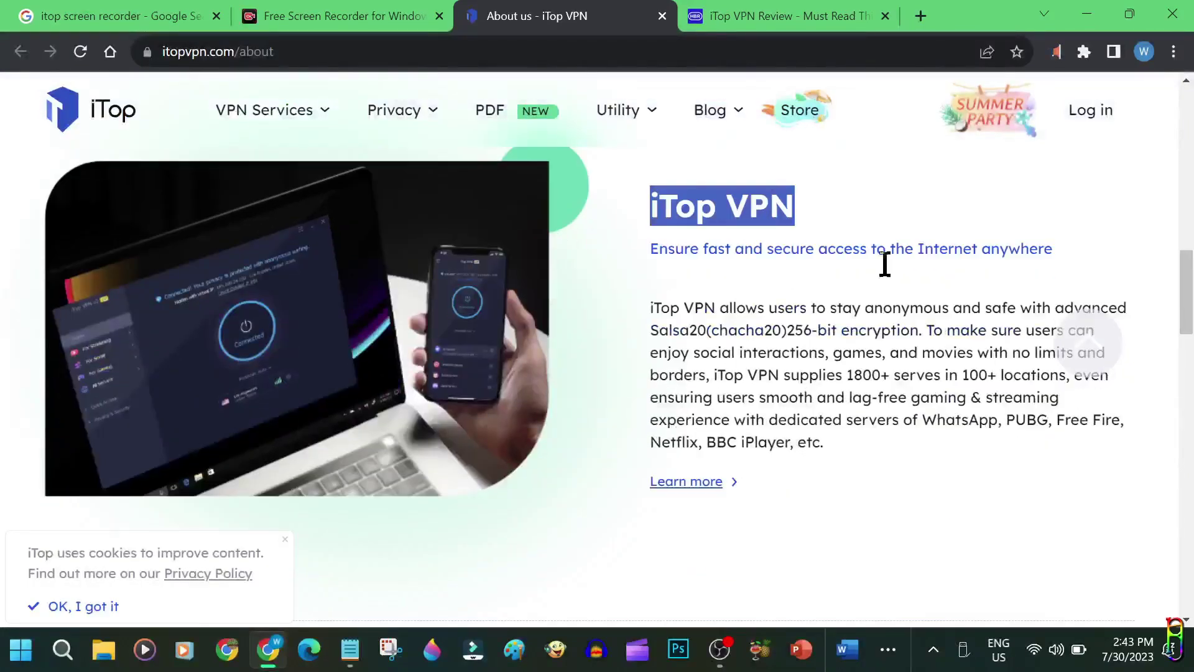
{"action": "scroll", "coordinate": [684, 324], "scroll_direction": "down", "scroll_amount": 6}
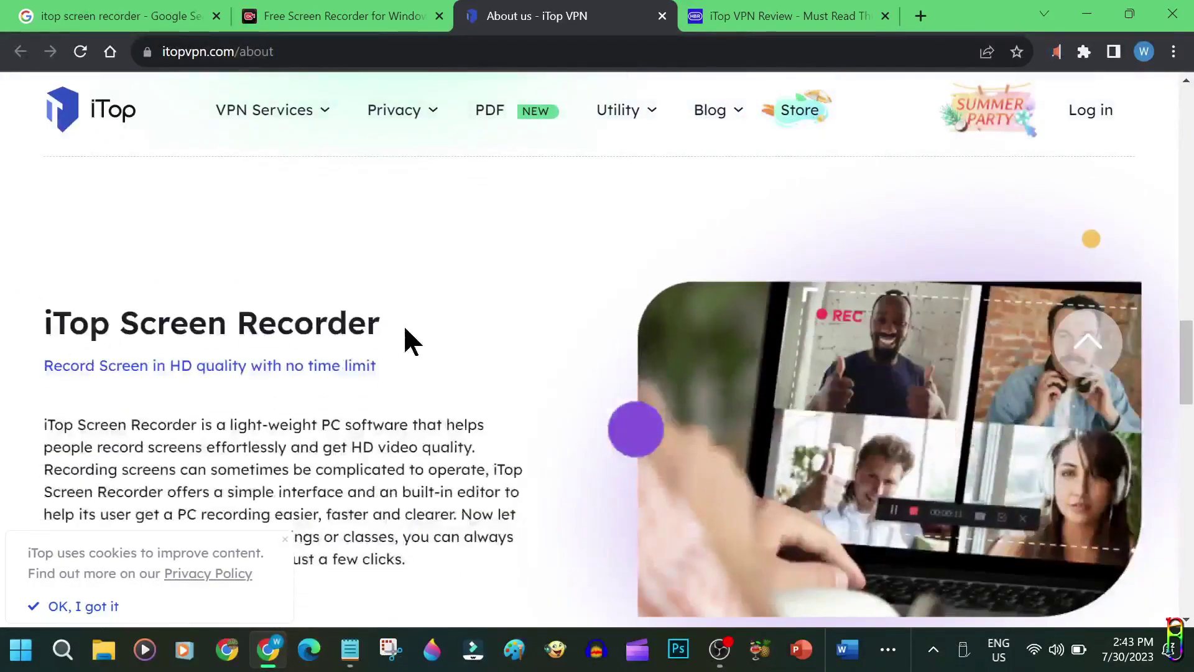
{"action": "left_click_drag", "start_coordinate": [347, 323], "coordinate": [131, 331]}
{"action": "scroll", "coordinate": [494, 421], "scroll_direction": "down", "scroll_amount": 12}
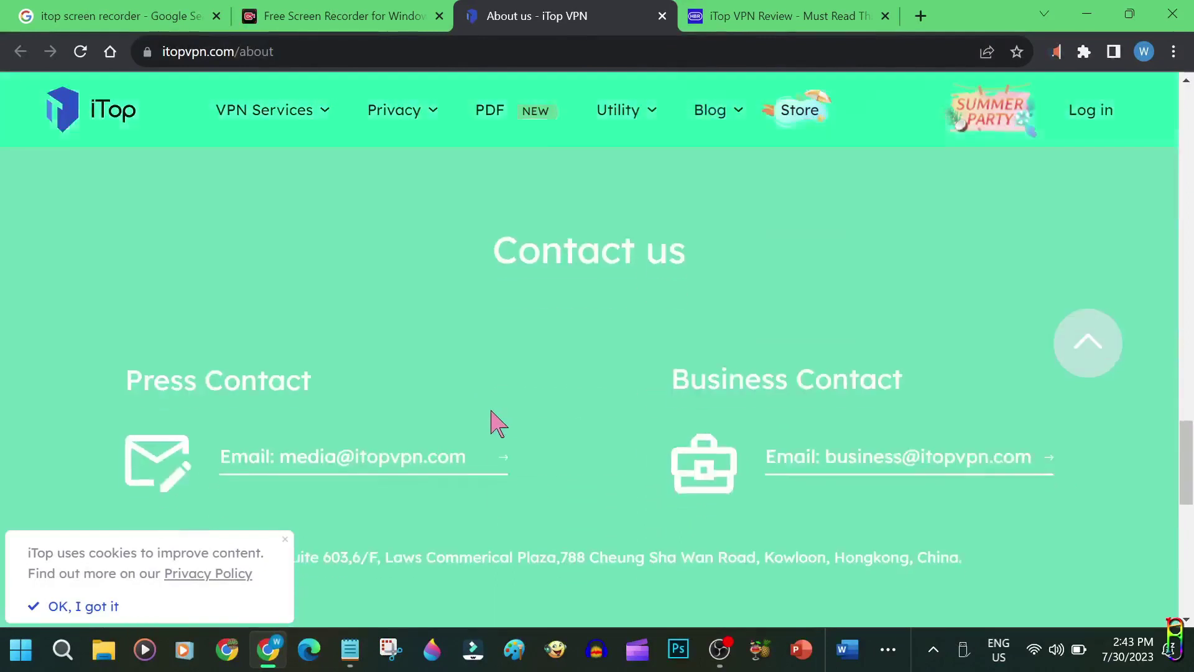
{"action": "left_click_drag", "start_coordinate": [965, 389], "coordinate": [754, 404]}
{"action": "left_click", "coordinate": [300, 411]}
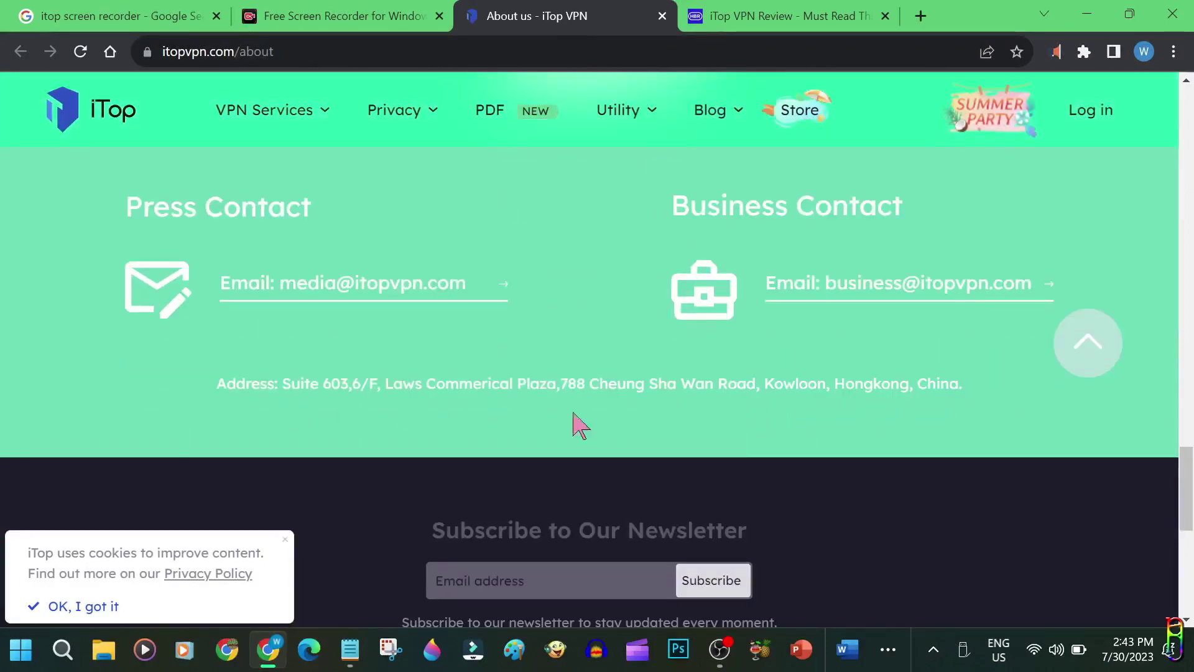
{"action": "scroll", "coordinate": [651, 438], "scroll_direction": "down", "scroll_amount": 5}
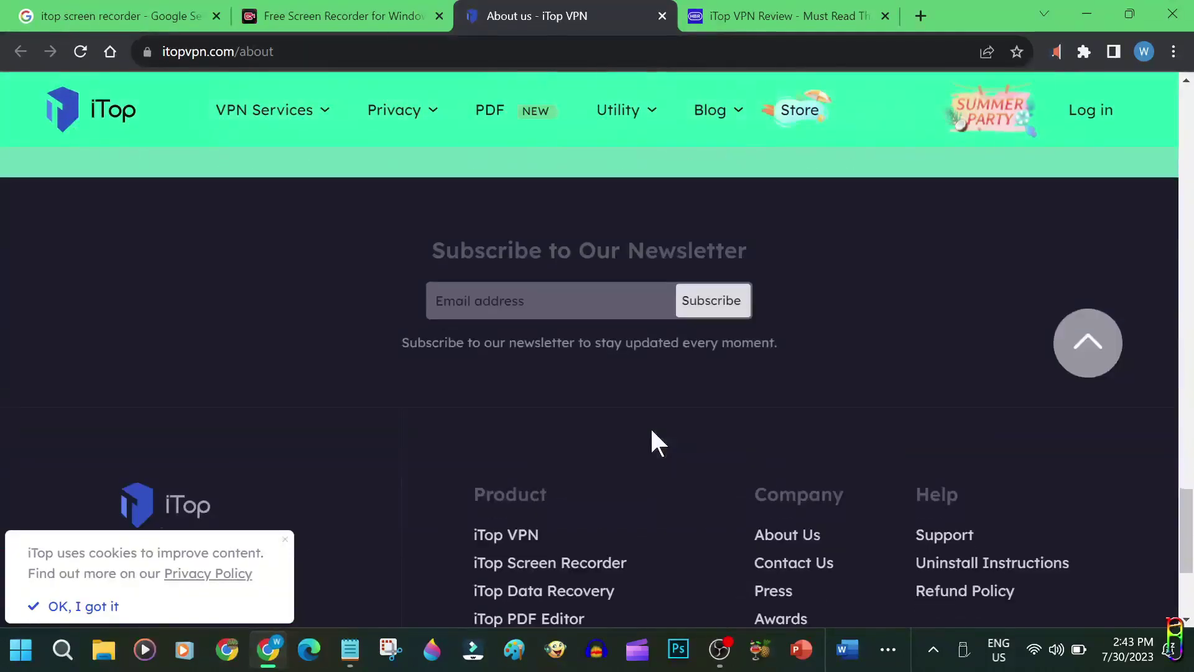
{"action": "scroll", "coordinate": [651, 438], "scroll_direction": "down", "scroll_amount": 4}
On the iTop VPN review page, highlight that Orange View Limited owns iTop VPN.
{"action": "mouse_move", "coordinate": [693, 99]}
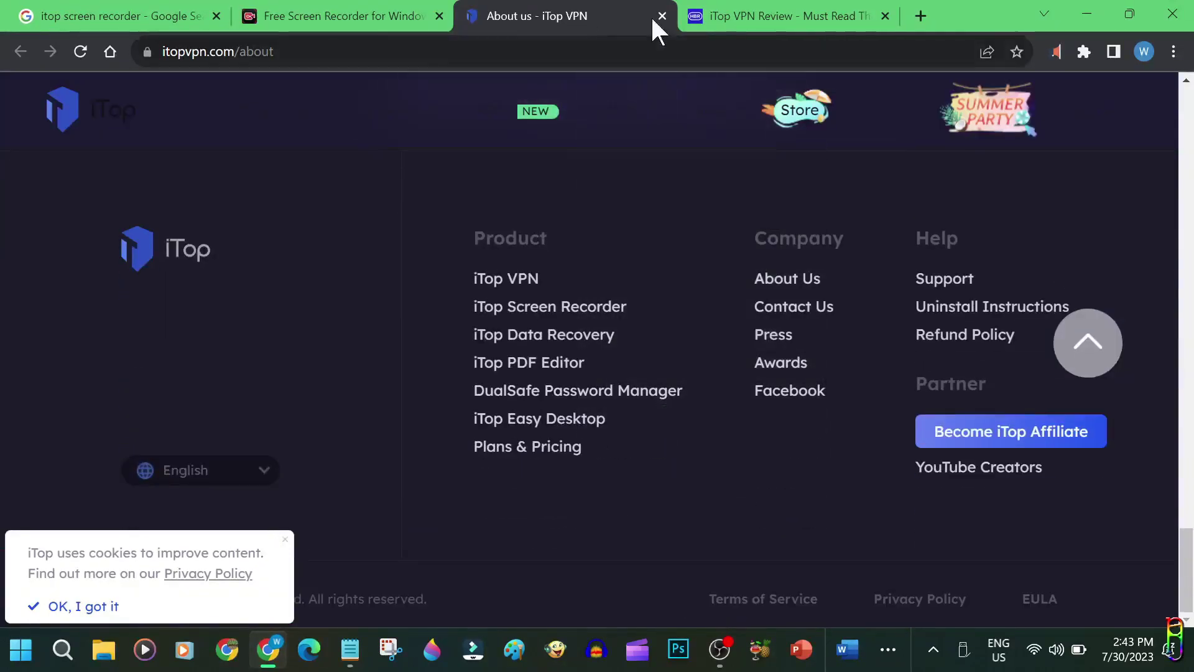
{"action": "left_click", "coordinate": [819, 14]}
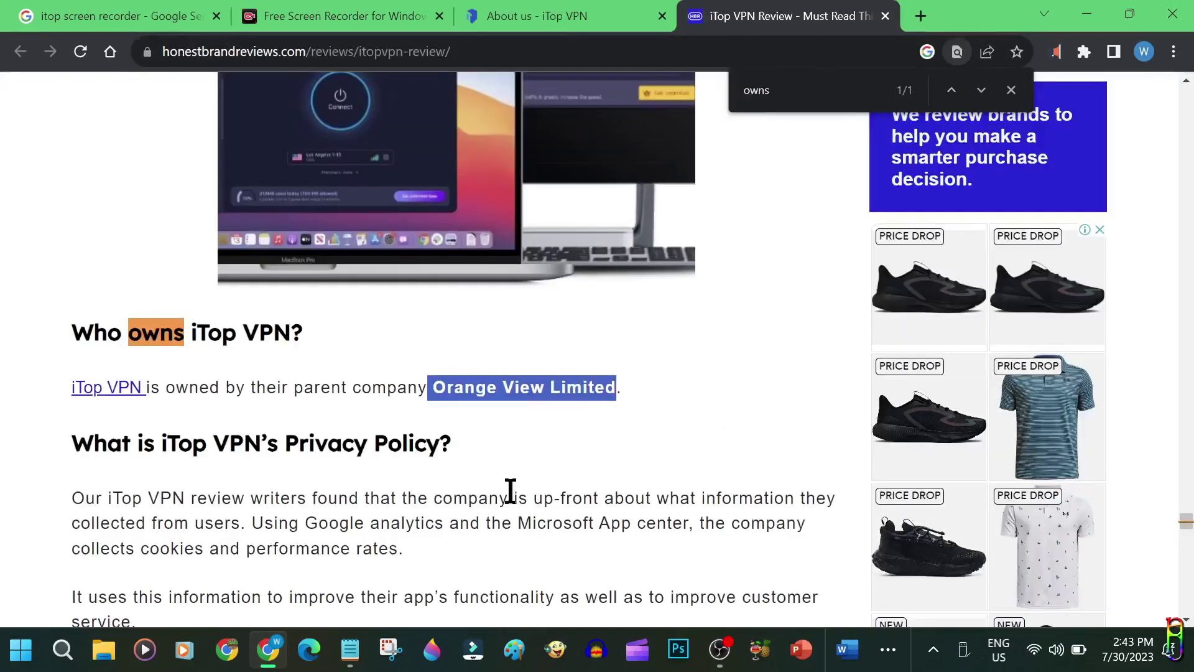
{"action": "scroll", "coordinate": [619, 475], "scroll_direction": "up", "scroll_amount": 5}
{"action": "scroll", "coordinate": [625, 483], "scroll_direction": "down", "scroll_amount": 5}
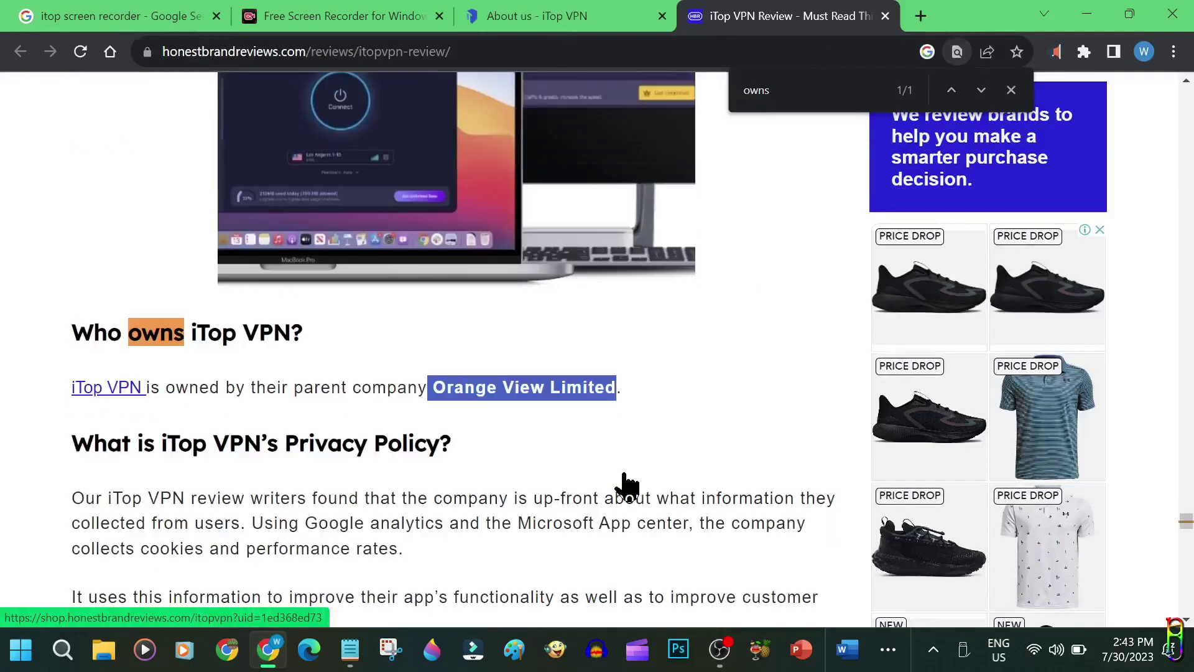
{"action": "left_click", "coordinate": [705, 371]}
{"action": "left_click_drag", "start_coordinate": [71, 387], "coordinate": [427, 387]}
{"action": "left_click", "coordinate": [635, 386]}
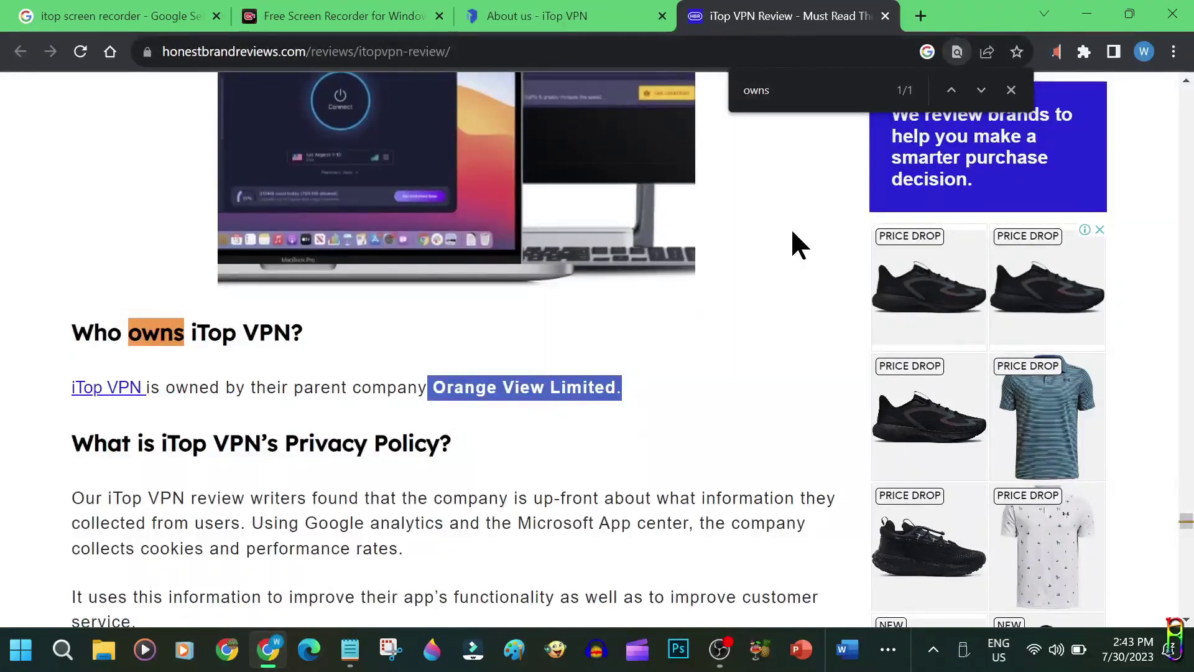
Close the iTop VPN review and About us tabs, returning to the recorder homepage.
{"action": "left_click", "coordinate": [885, 16]}
{"action": "left_click", "coordinate": [661, 18]}
{"action": "scroll", "coordinate": [1119, 367], "scroll_direction": "up", "scroll_amount": 20}
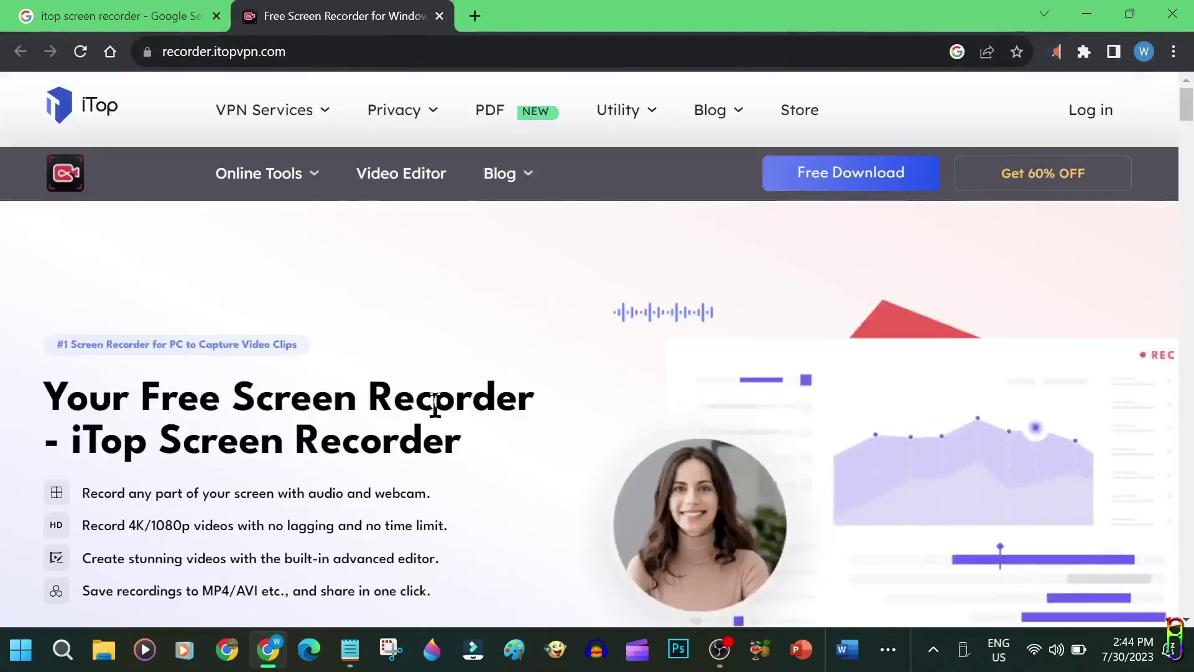
{"action": "left_click_drag", "start_coordinate": [515, 420], "coordinate": [117, 398]}
{"action": "scroll", "coordinate": [560, 404], "scroll_direction": "down", "scroll_amount": 5}
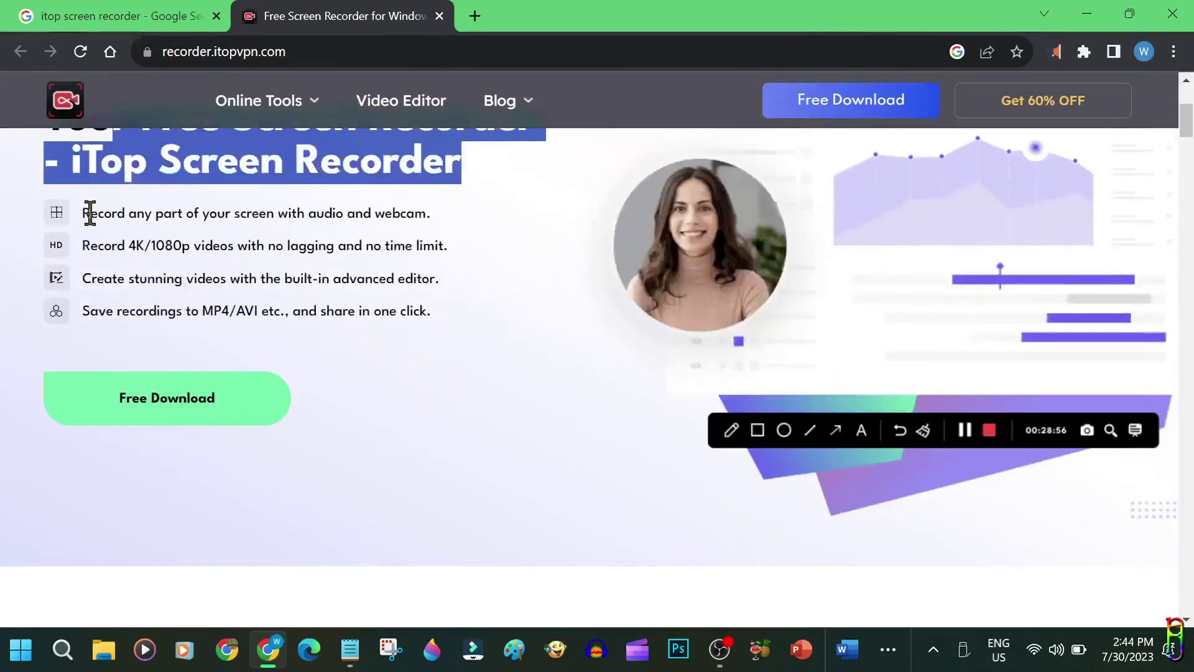
Highlight the feature bullets on recording, 4K/1080p, the built-in advanced editor and MP4/AVI saving.
{"action": "left_click_drag", "start_coordinate": [90, 212], "coordinate": [346, 214]}
{"action": "left_click_drag", "start_coordinate": [84, 245], "coordinate": [226, 243]}
{"action": "left_click", "coordinate": [485, 284]}
{"action": "left_click_drag", "start_coordinate": [102, 281], "coordinate": [336, 281]}
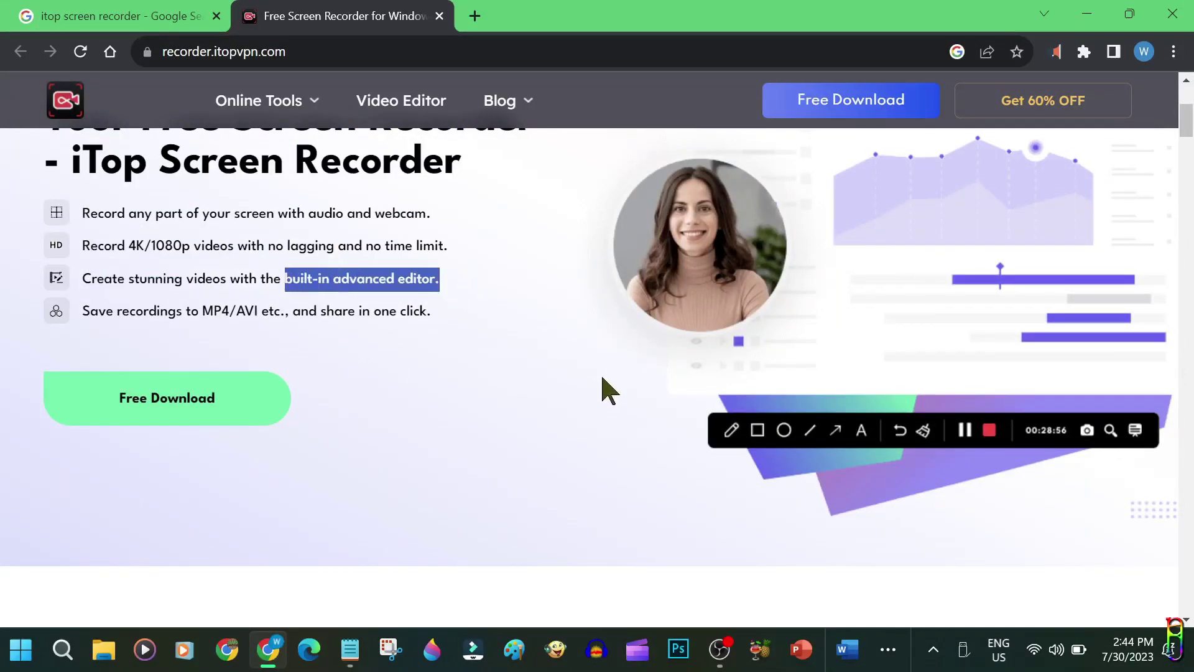
{"action": "left_click", "coordinate": [241, 317]}
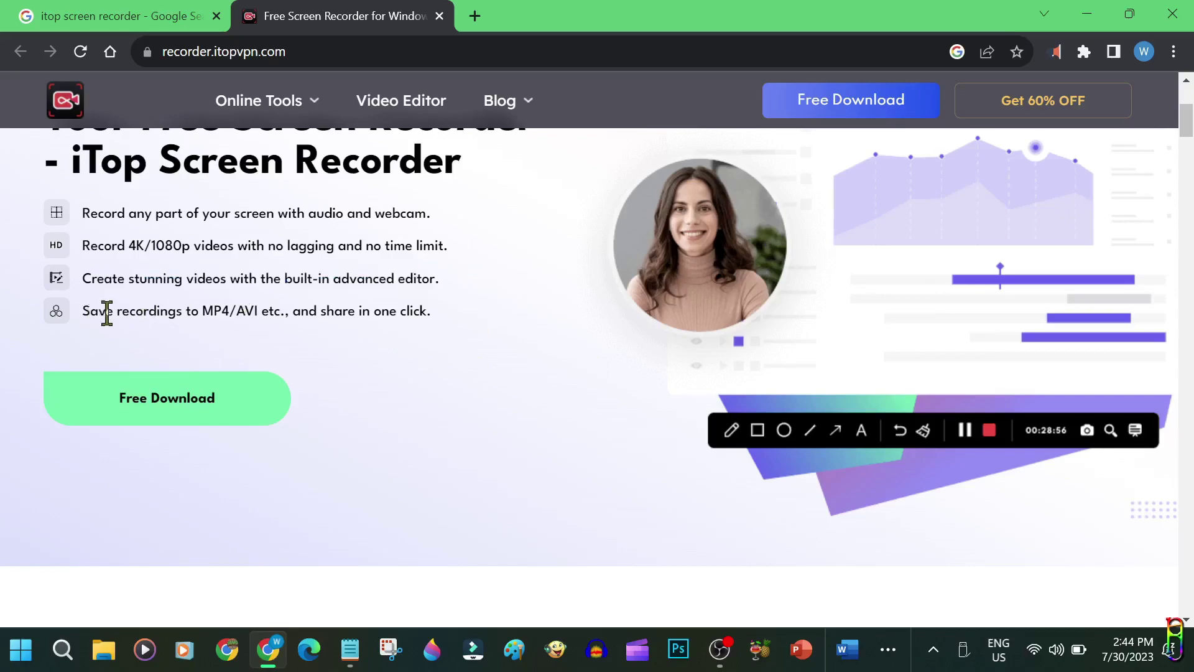
{"action": "left_click_drag", "start_coordinate": [99, 311], "coordinate": [327, 311]}
Browse further down the homepage and view the More Features cards.
{"action": "scroll", "coordinate": [564, 368], "scroll_direction": "down", "scroll_amount": 5}
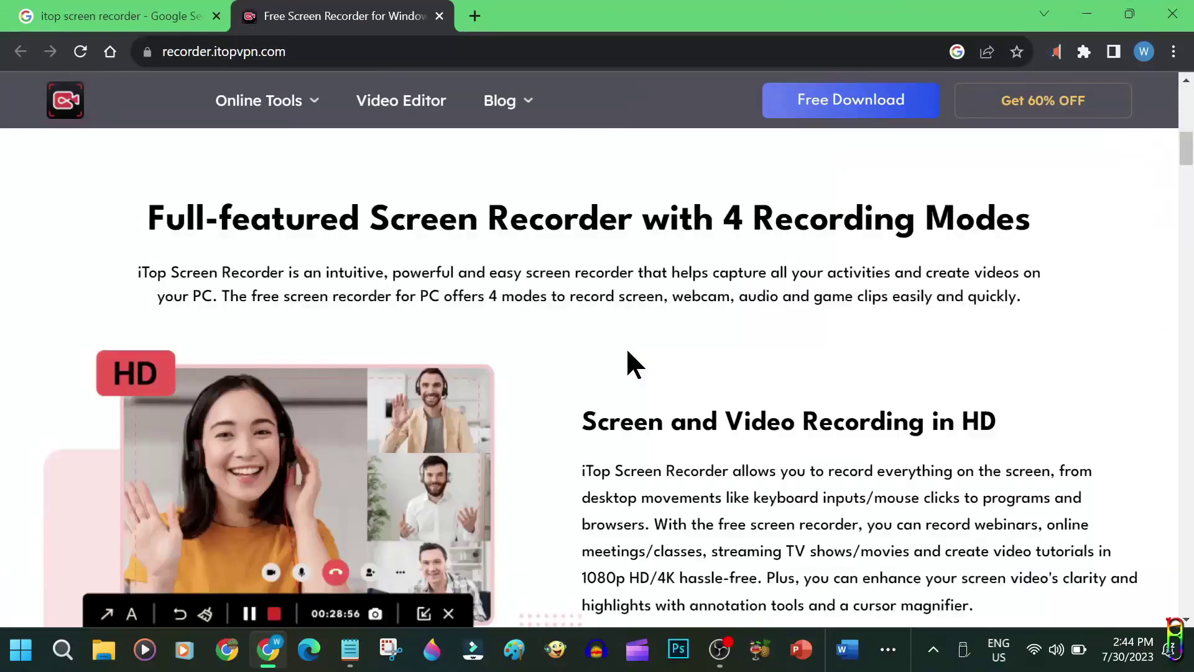
{"action": "scroll", "coordinate": [626, 348], "scroll_direction": "down", "scroll_amount": 10}
{"action": "scroll", "coordinate": [591, 404], "scroll_direction": "down", "scroll_amount": 15}
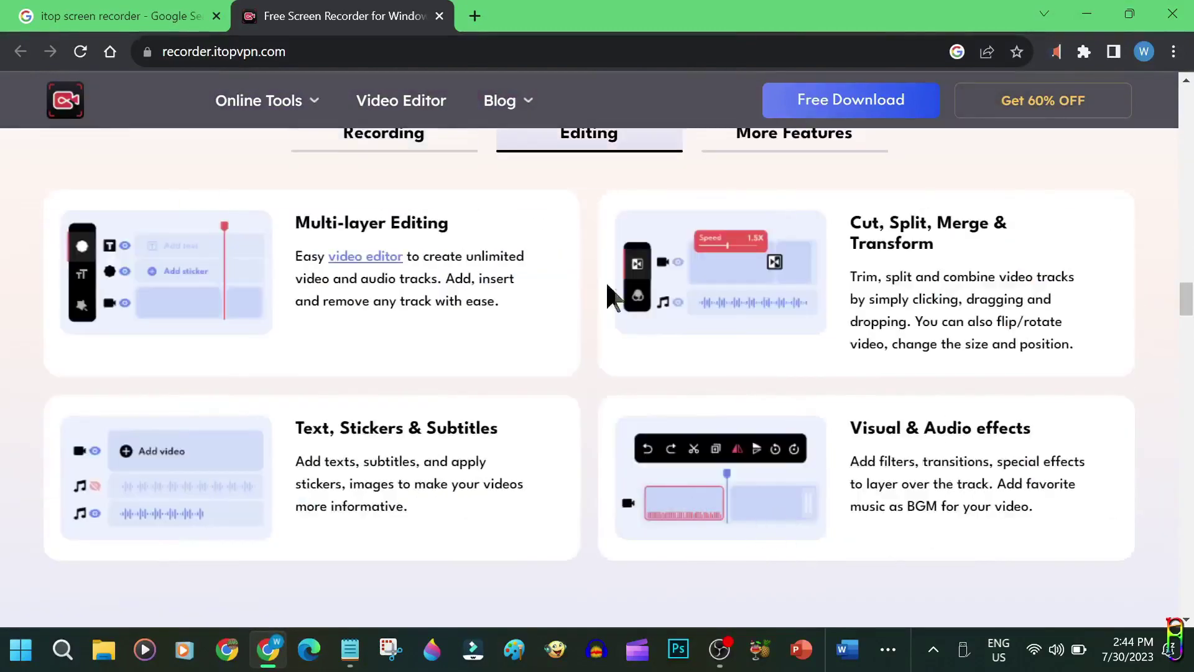
{"action": "scroll", "coordinate": [796, 547], "scroll_direction": "up", "scroll_amount": 3}
{"action": "left_click", "coordinate": [815, 331]}
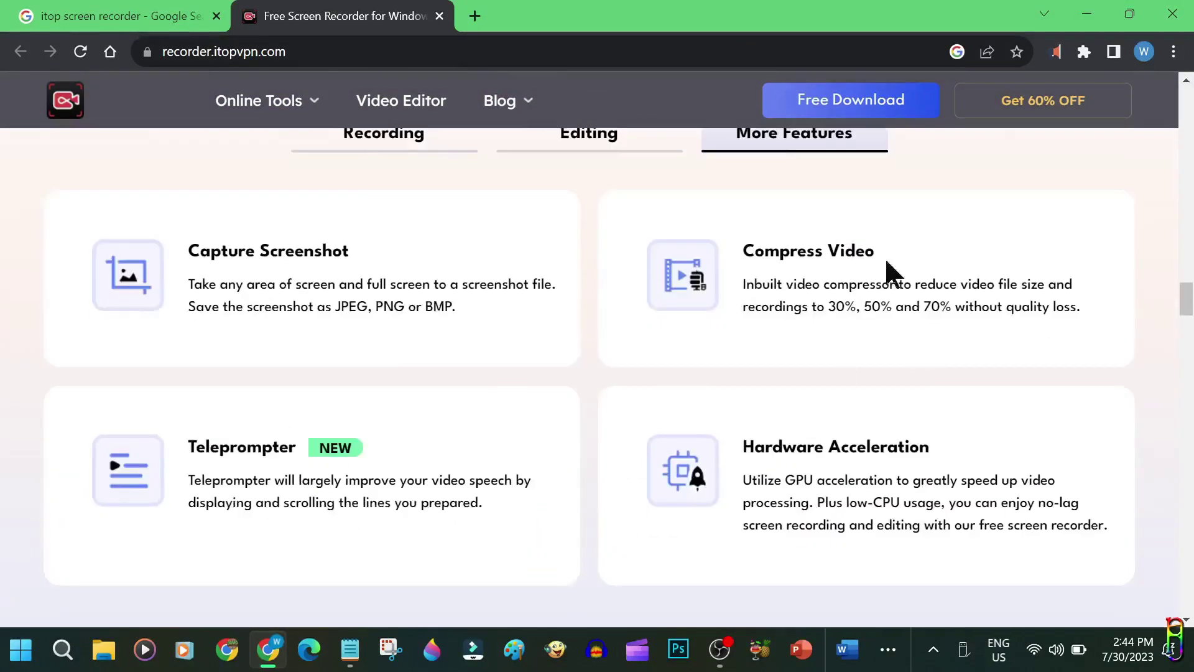
{"action": "scroll", "coordinate": [698, 512], "scroll_direction": "down", "scroll_amount": 7}
{"action": "scroll", "coordinate": [1008, 314], "scroll_direction": "up", "scroll_amount": 15}
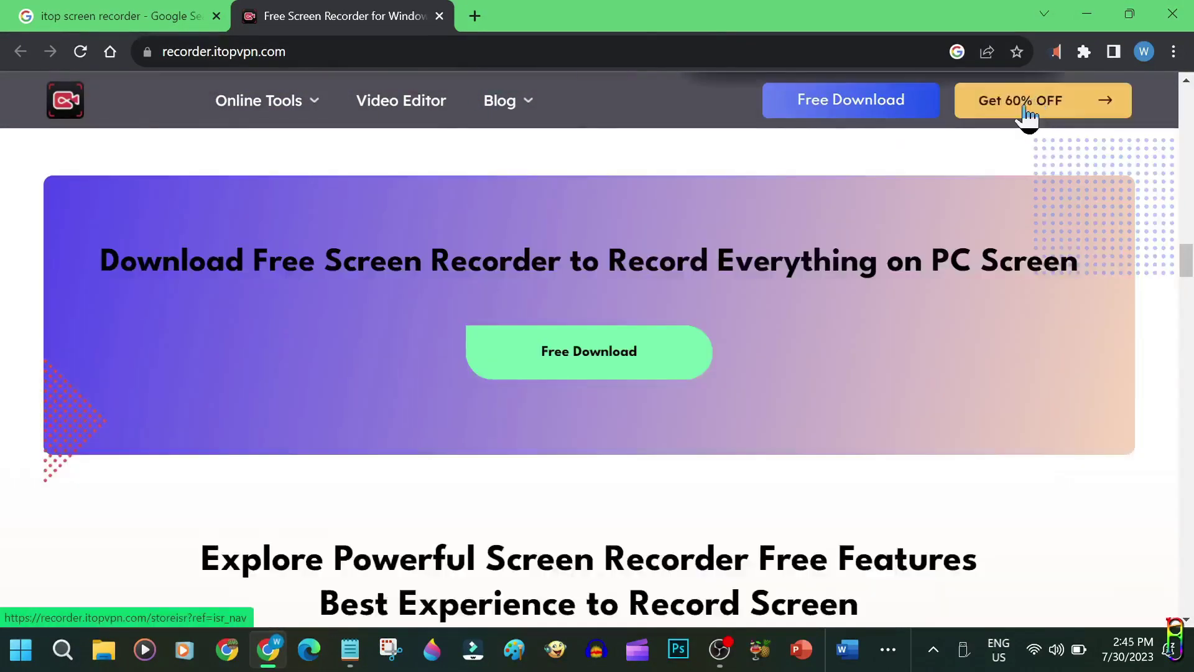
Open the 60%-off upgrade page and compare the FREE, $19.99 and $39.99 (3 PCs) plan prices.
{"action": "left_click", "coordinate": [1026, 115]}
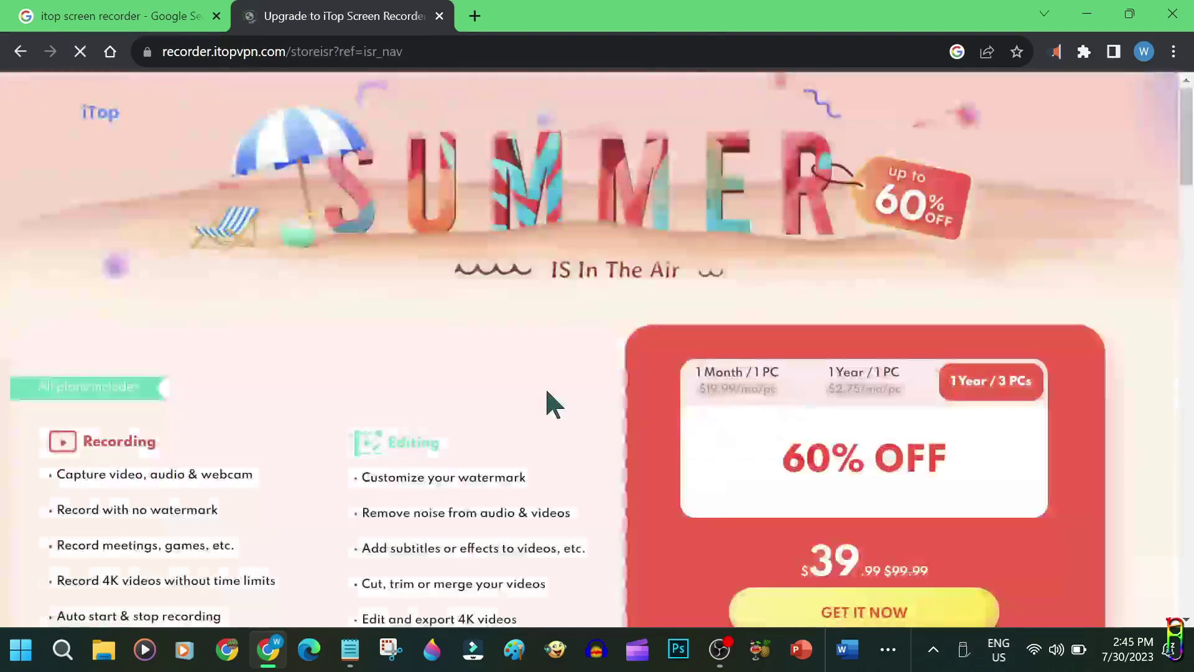
{"action": "scroll", "coordinate": [550, 397], "scroll_direction": "down", "scroll_amount": 5}
{"action": "scroll", "coordinate": [548, 391], "scroll_direction": "down", "scroll_amount": 8}
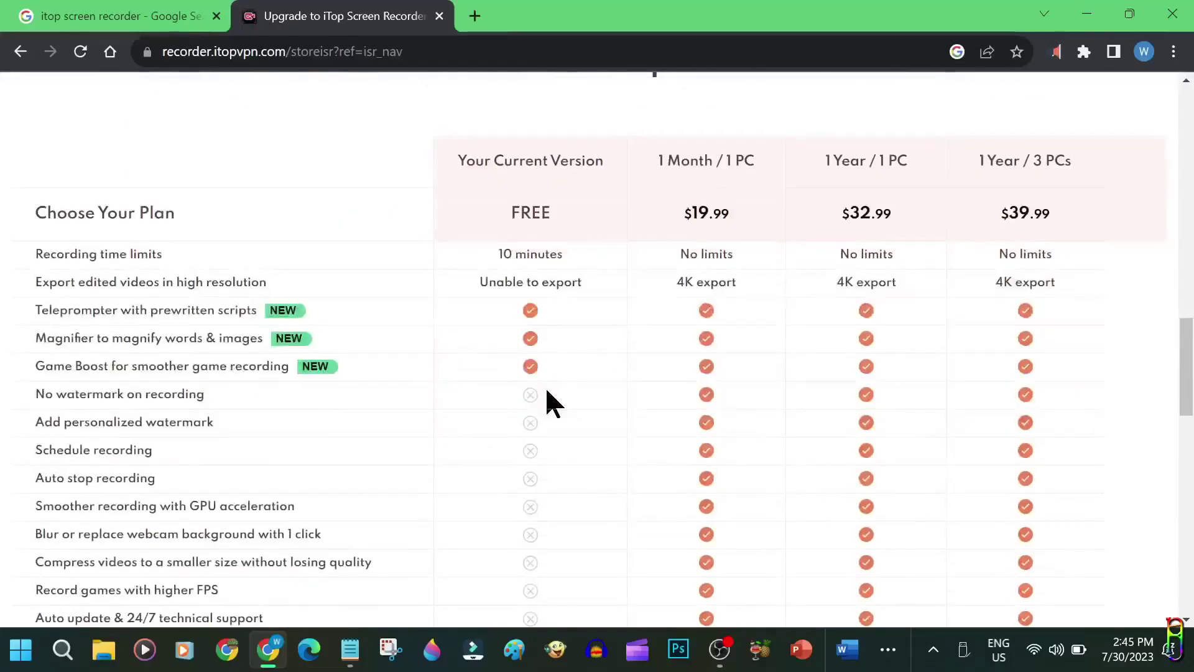
{"action": "scroll", "coordinate": [547, 391], "scroll_direction": "down", "scroll_amount": 2}
{"action": "scroll", "coordinate": [547, 391], "scroll_direction": "up", "scroll_amount": 1}
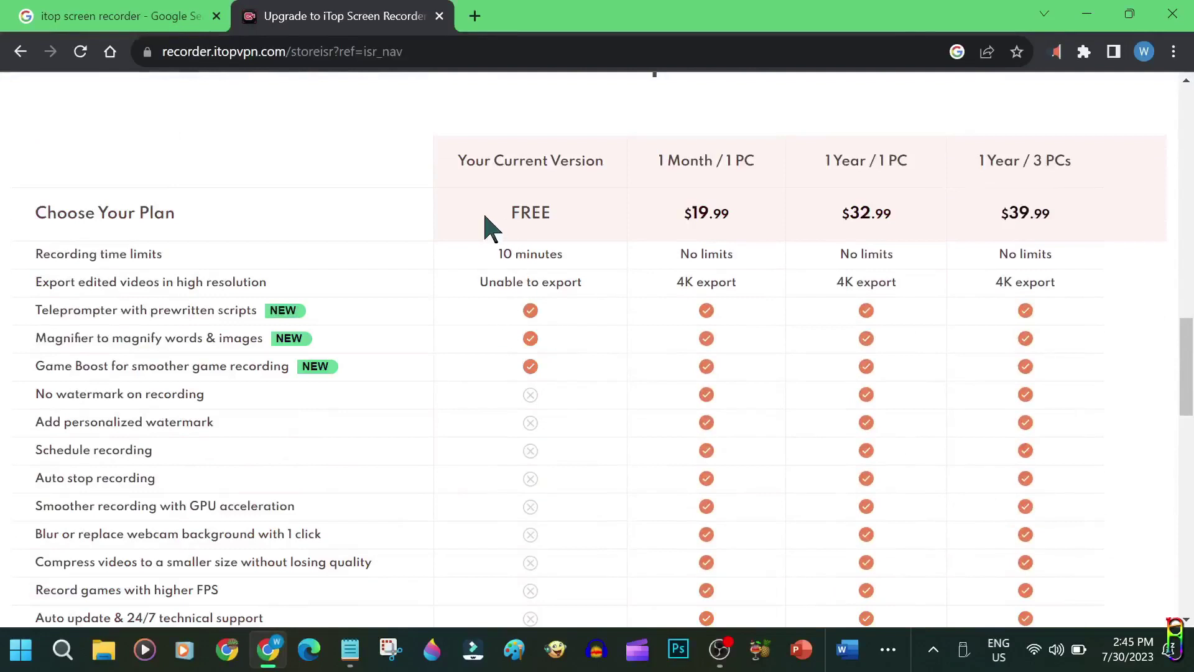
{"action": "left_click_drag", "start_coordinate": [503, 218], "coordinate": [1136, 231]}
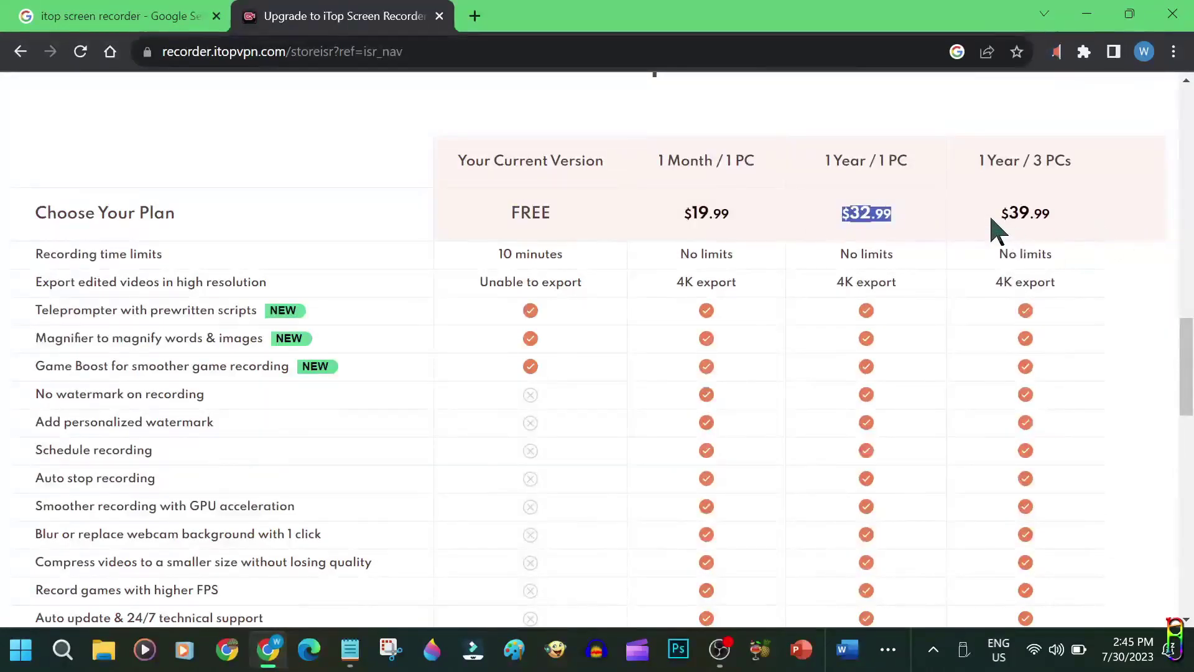
{"action": "left_click_drag", "start_coordinate": [990, 214], "coordinate": [1089, 226]}
{"action": "left_click", "coordinate": [915, 182]}
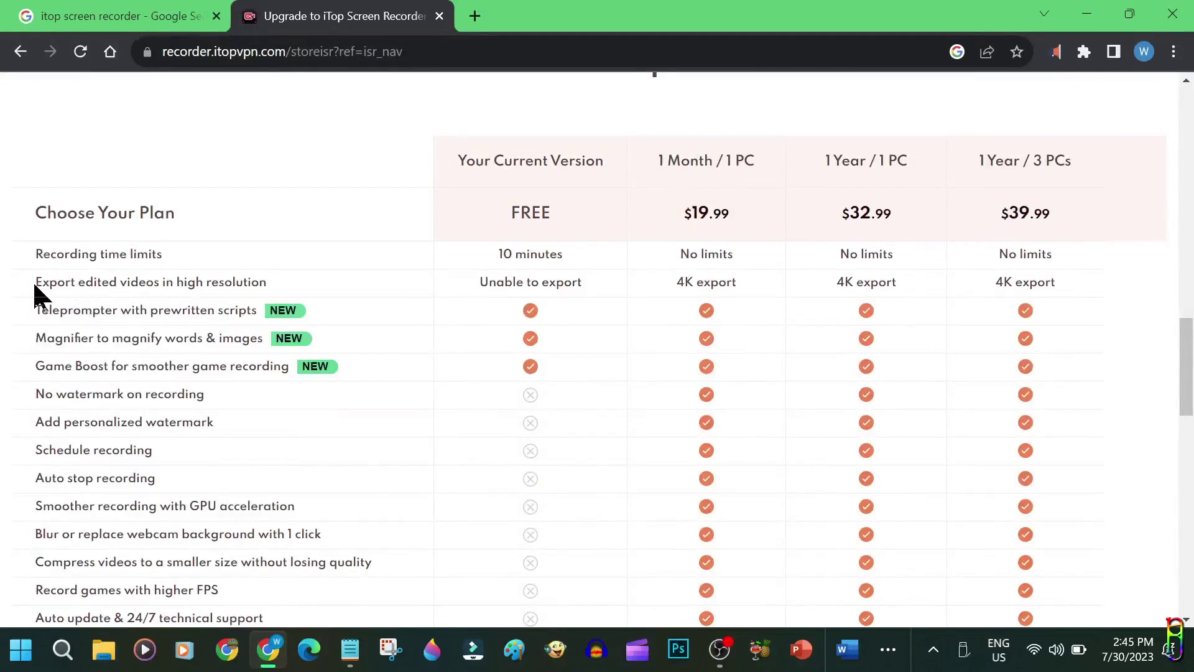
Compare the plans' feature rows, noting the free plan's 'Unable to export' high-resolution entry.
{"action": "left_click_drag", "start_coordinate": [32, 281], "coordinate": [335, 278]}
{"action": "left_click_drag", "start_coordinate": [614, 283], "coordinate": [440, 283]}
{"action": "left_click_drag", "start_coordinate": [267, 283], "coordinate": [305, 361]}
{"action": "left_click", "coordinate": [95, 315]}
{"action": "left_click", "coordinate": [179, 309]}
{"action": "scroll", "coordinate": [622, 349], "scroll_direction": "down", "scroll_amount": 3}
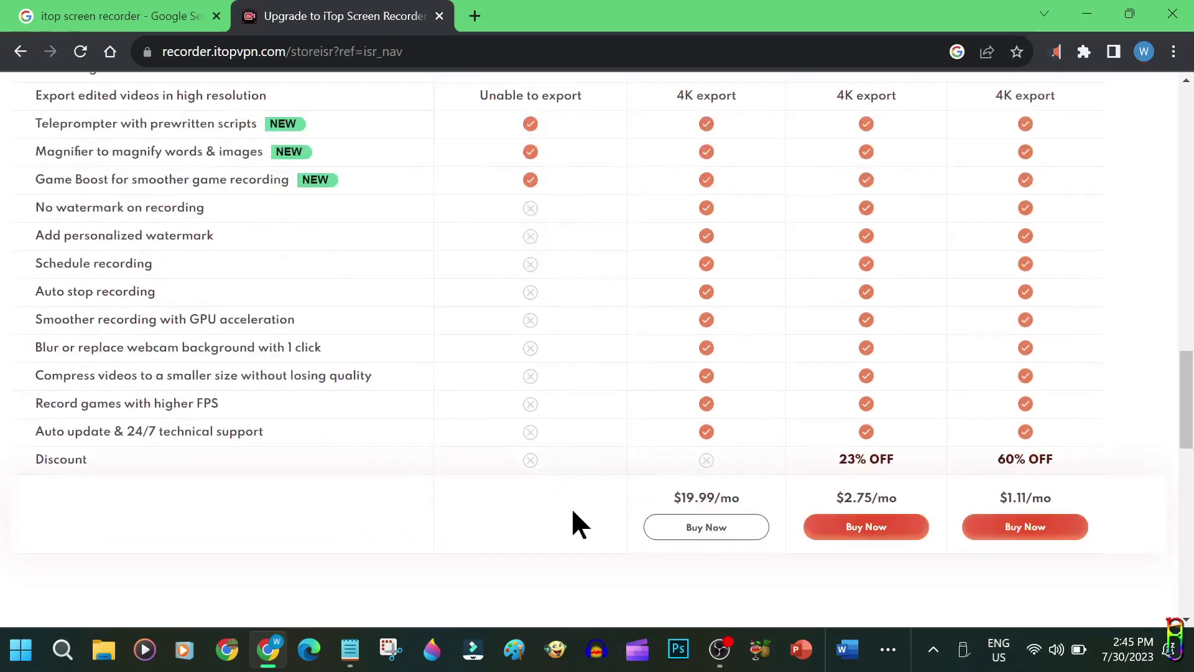
{"action": "scroll", "coordinate": [559, 377], "scroll_direction": "up", "scroll_amount": 2}
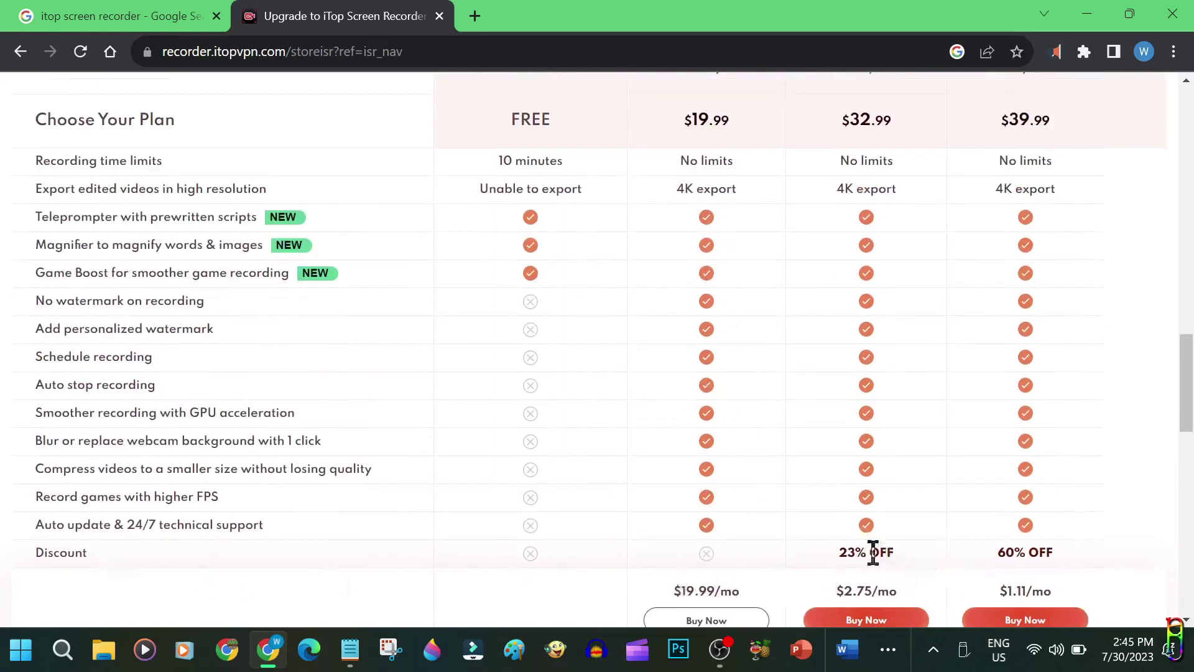
{"action": "left_click_drag", "start_coordinate": [1082, 557], "coordinate": [941, 560]}
{"action": "scroll", "coordinate": [1034, 533], "scroll_direction": "up", "scroll_amount": 2}
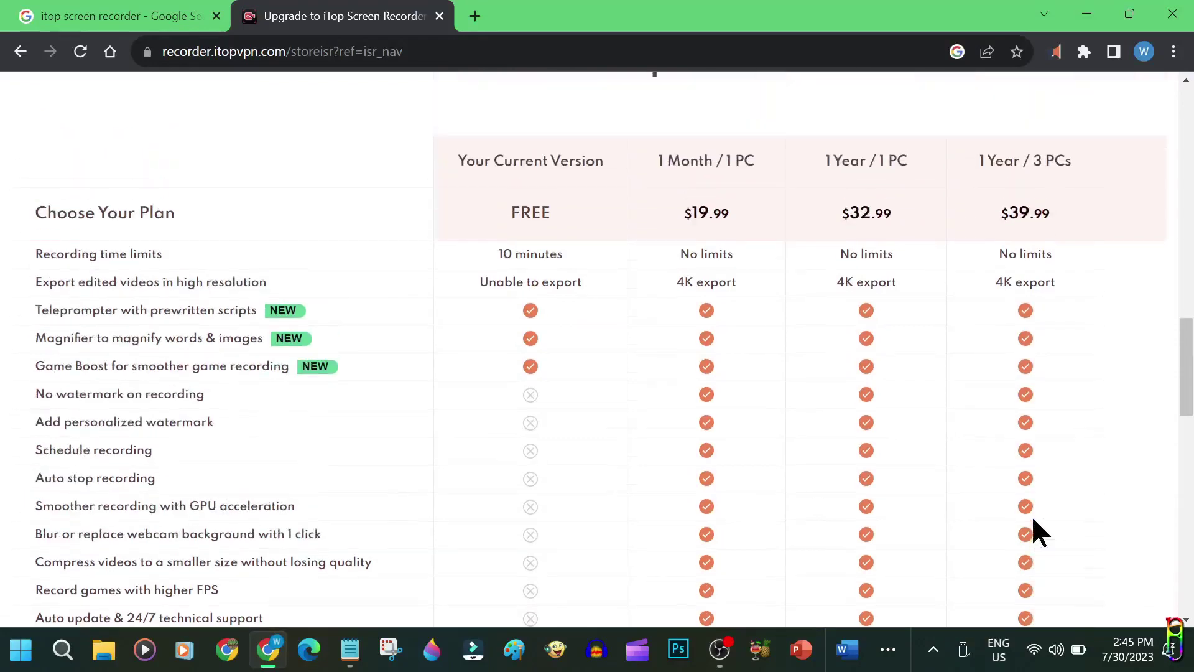
{"action": "scroll", "coordinate": [1036, 532], "scroll_direction": "down", "scroll_amount": 3}
{"action": "scroll", "coordinate": [1094, 510], "scroll_direction": "up", "scroll_amount": 1}
{"action": "scroll", "coordinate": [1149, 479], "scroll_direction": "up", "scroll_amount": 20}
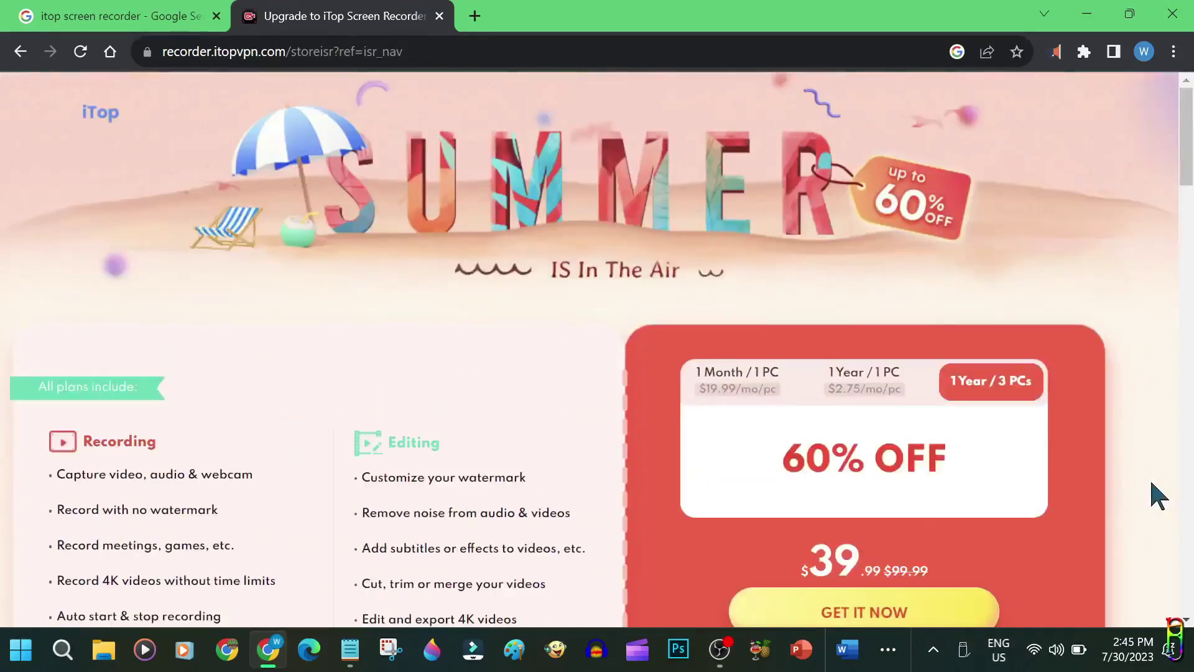
Download itop-isr-enseo_hp-installer.exe from the recorder homepage and close the old Google search tab.
{"action": "left_click", "coordinate": [18, 53]}
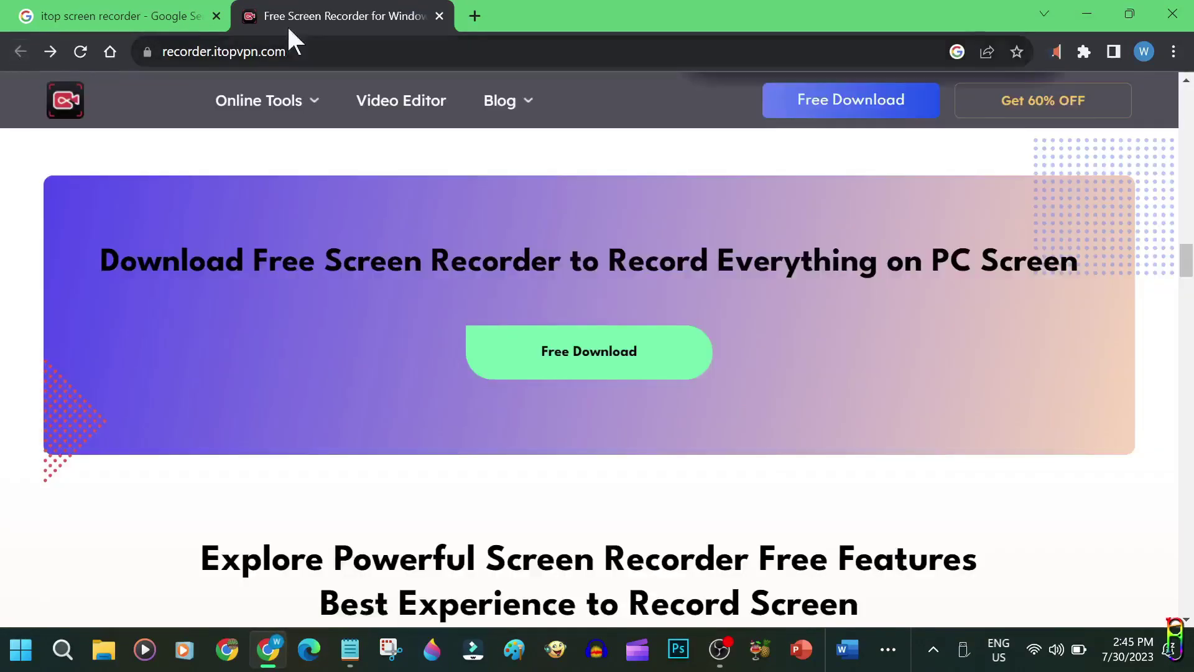
{"action": "left_click", "coordinate": [836, 111]}
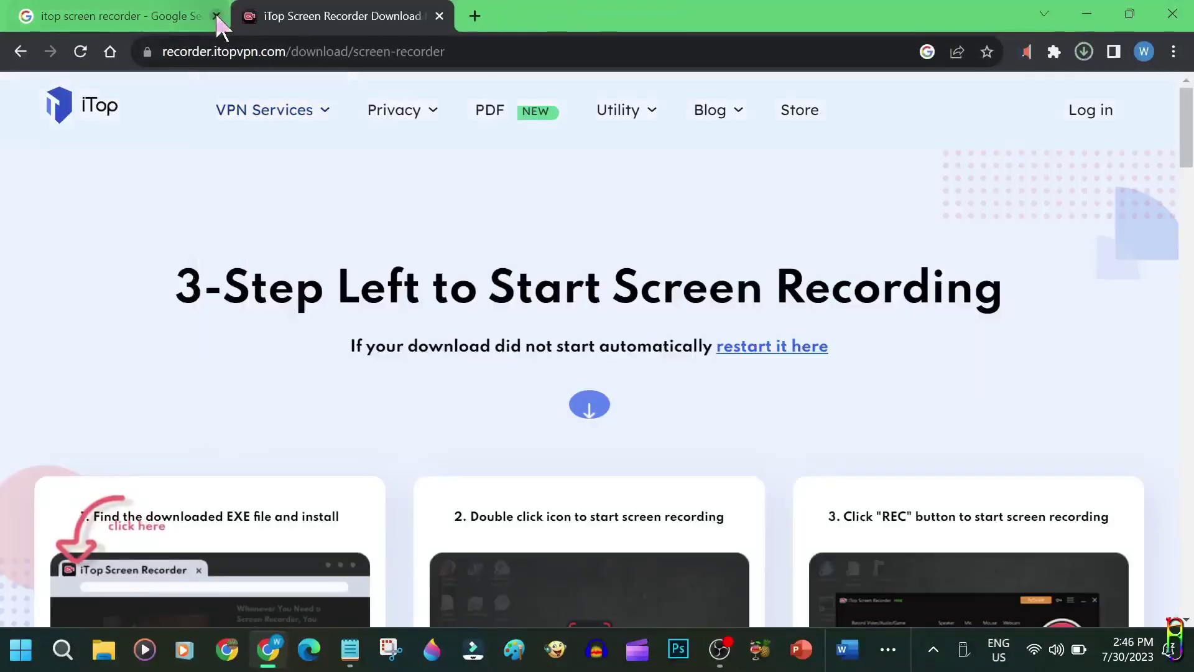
{"action": "left_click", "coordinate": [217, 15]}
{"action": "left_click", "coordinate": [1084, 52]}
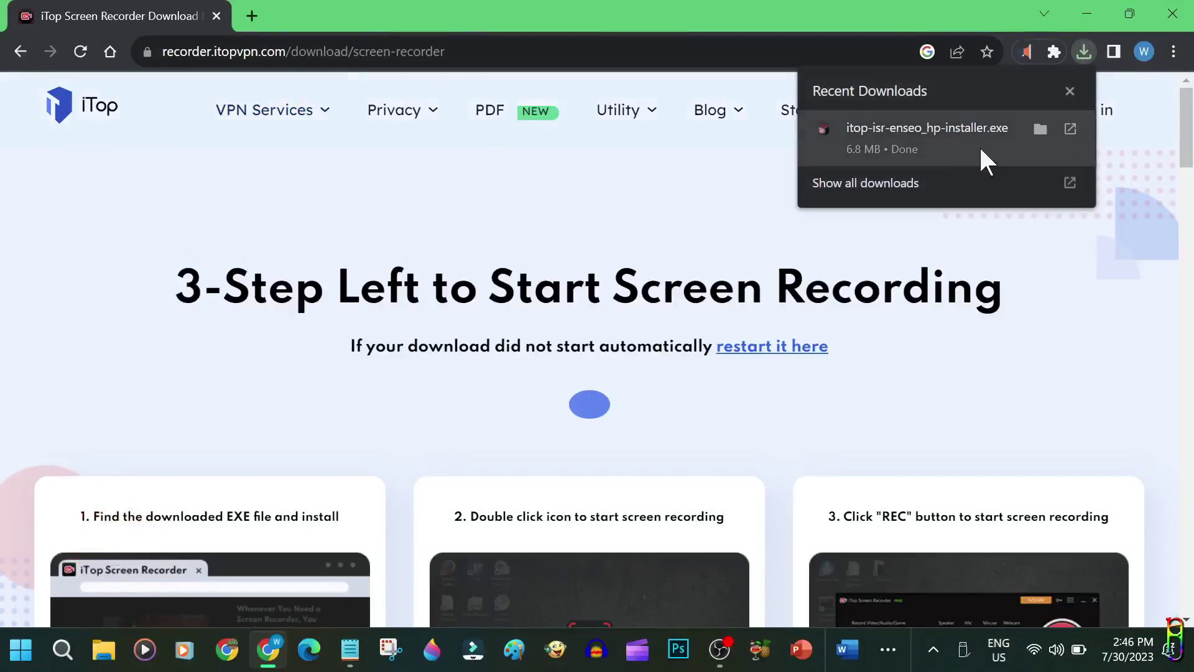
{"action": "scroll", "coordinate": [658, 381], "scroll_direction": "down", "scroll_amount": 5}
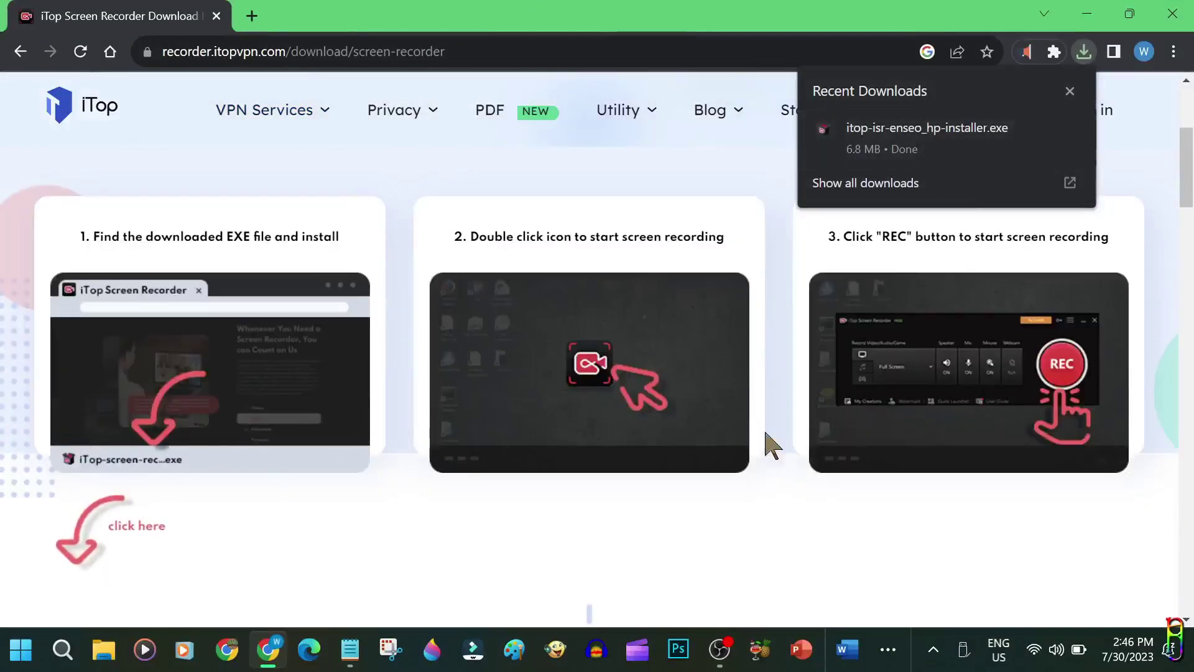
Run the installer, decline the iTop PDF offer, finish installing, and move the Video Editor shortcut top-left.
{"action": "left_click", "coordinate": [917, 127]}
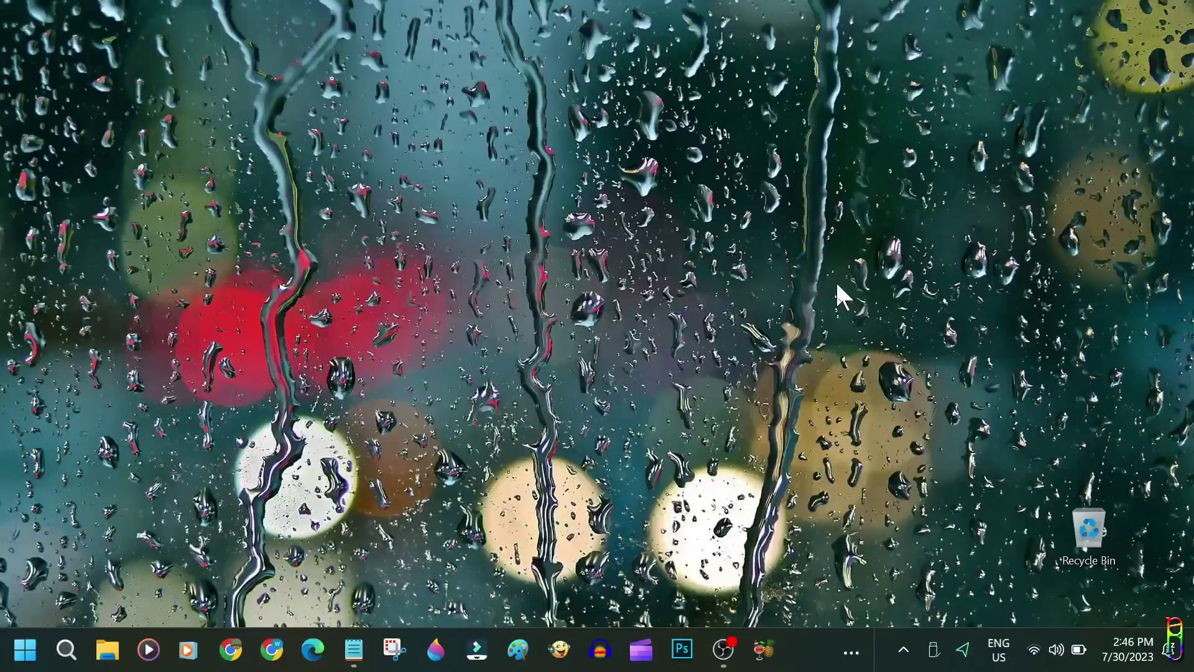
{"action": "left_click", "coordinate": [566, 404]}
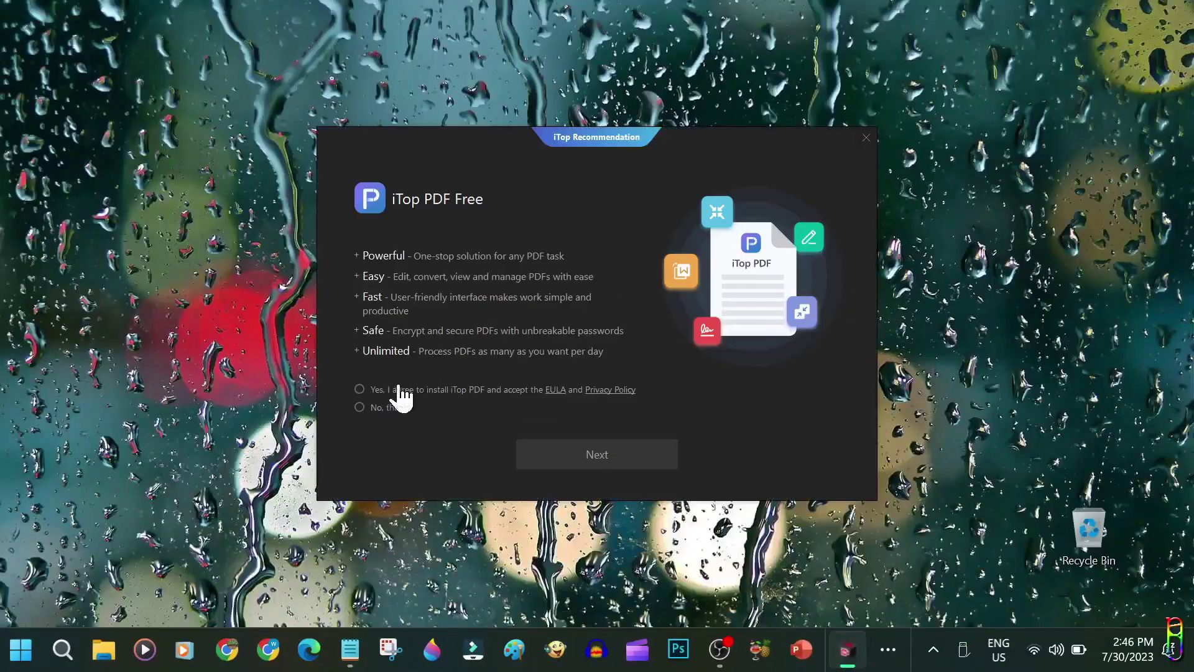
{"action": "left_click", "coordinate": [399, 389]}
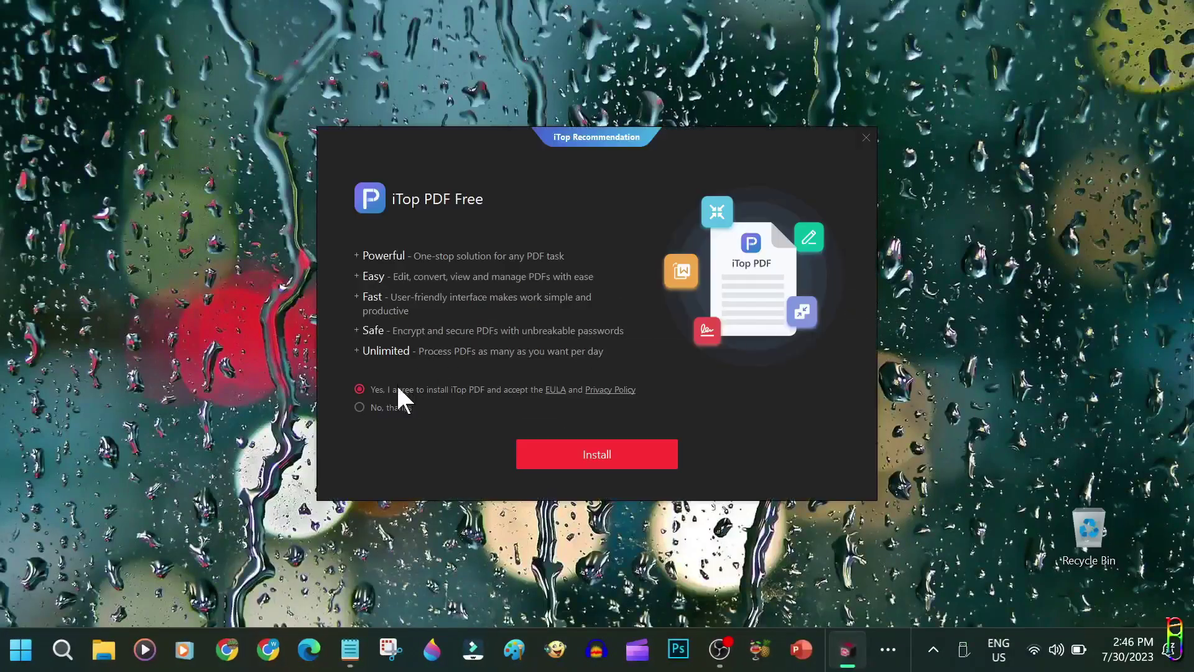
{"action": "left_click", "coordinate": [629, 455]}
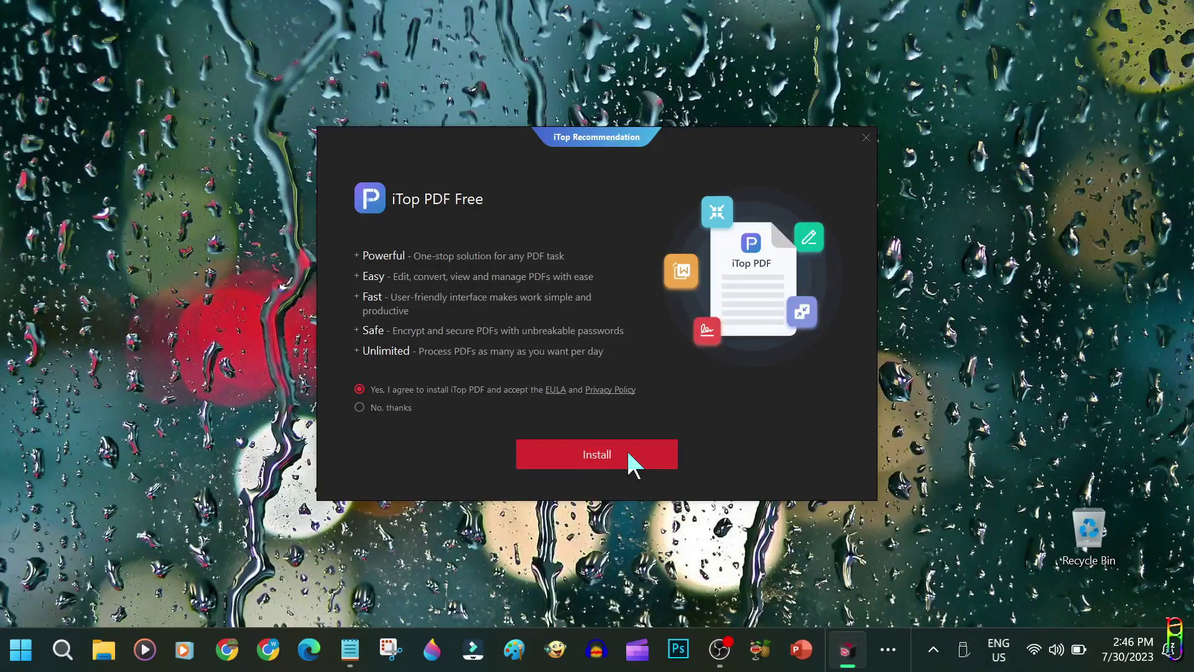
{"action": "left_click", "coordinate": [386, 408]}
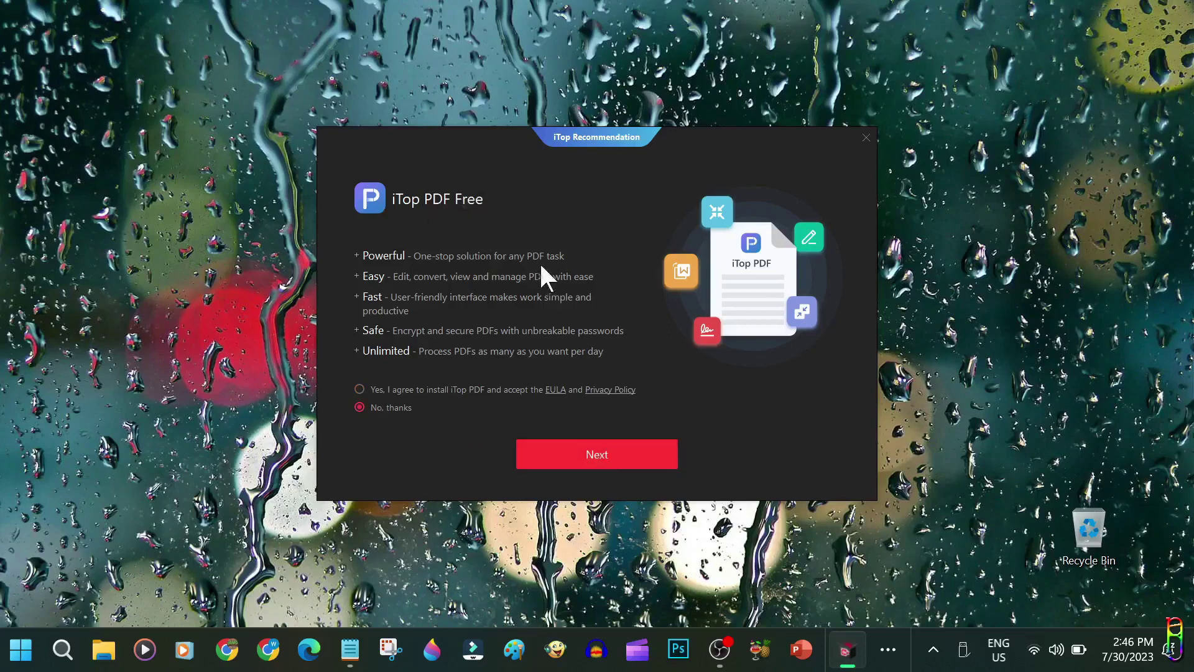
{"action": "left_click", "coordinate": [612, 453]}
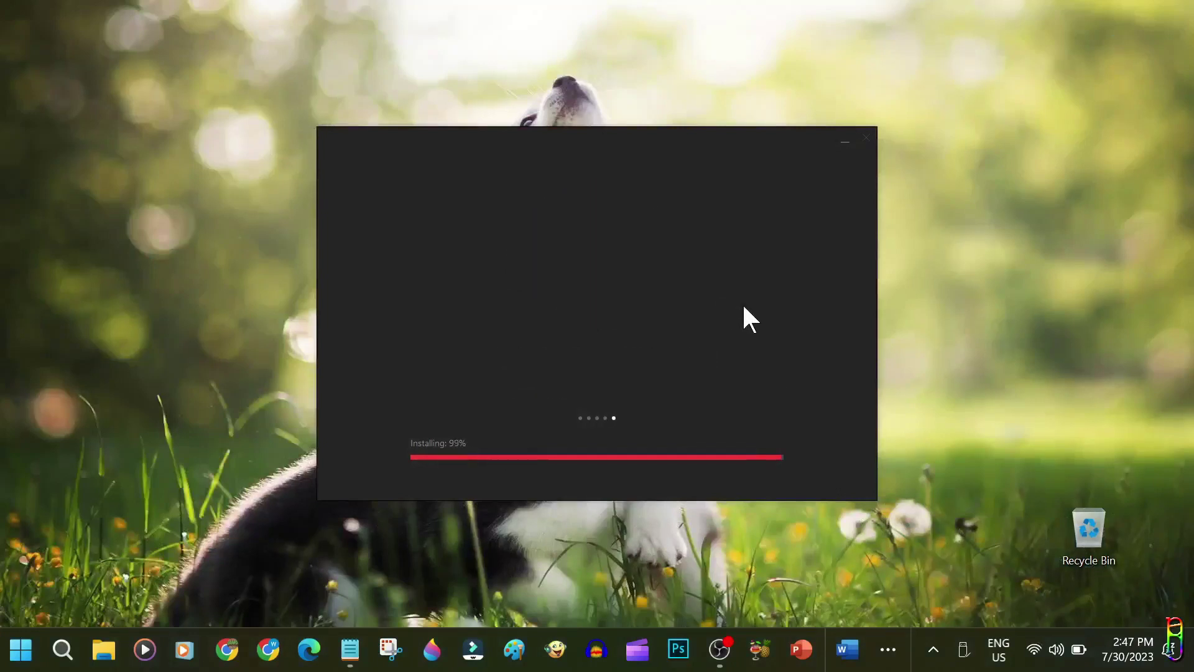
{"action": "left_click", "coordinate": [597, 411]}
{"action": "left_click_drag", "start_coordinate": [18, 125], "coordinate": [17, 11]}
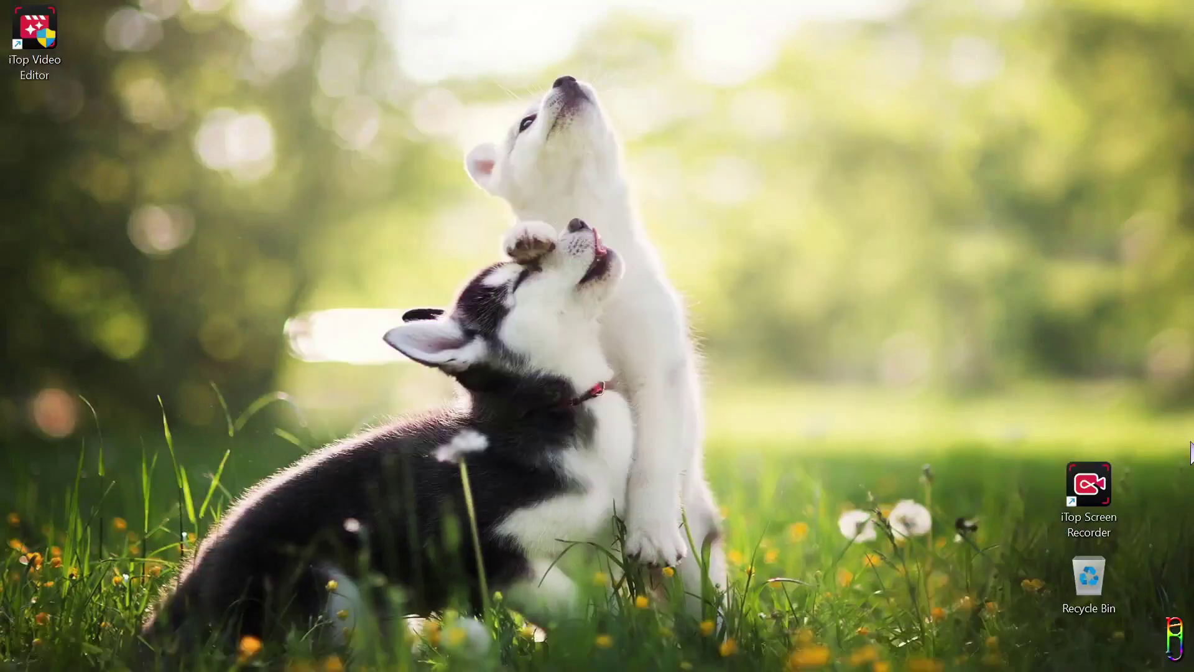
Place the recorder shortcut beside iTop Video Editor, skip the 67% OFF promo and guide, and move the window top-left.
{"action": "left_click_drag", "start_coordinate": [1114, 501], "coordinate": [105, 39]}
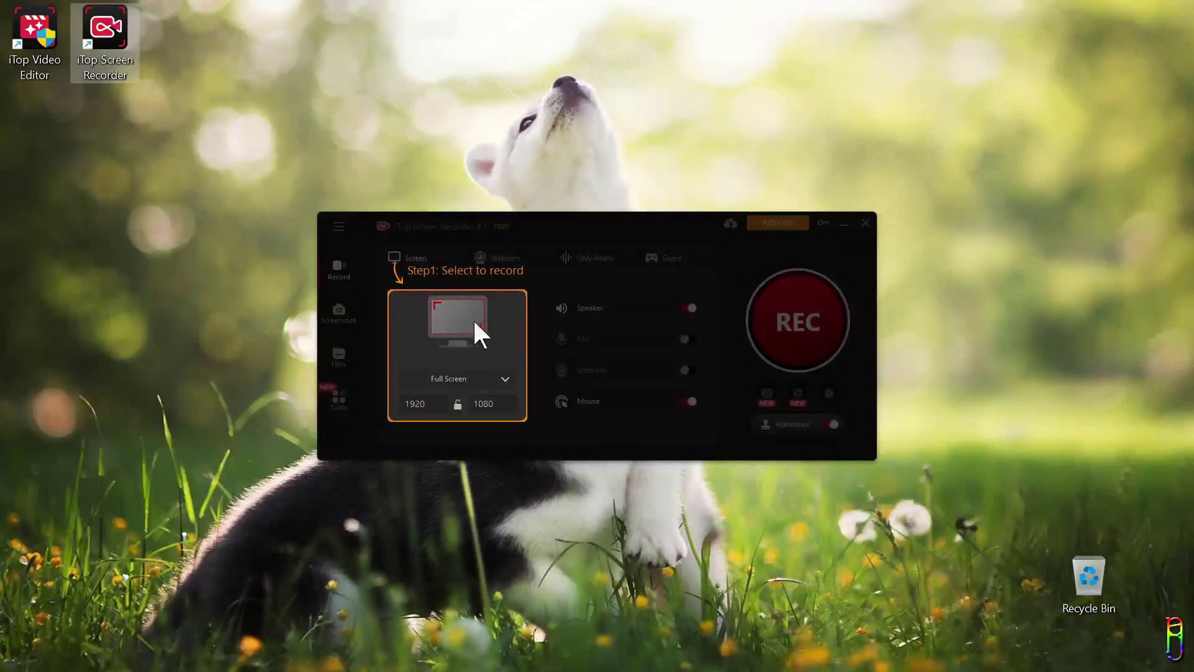
{"action": "left_click", "coordinate": [808, 190]}
{"action": "left_click", "coordinate": [612, 330]}
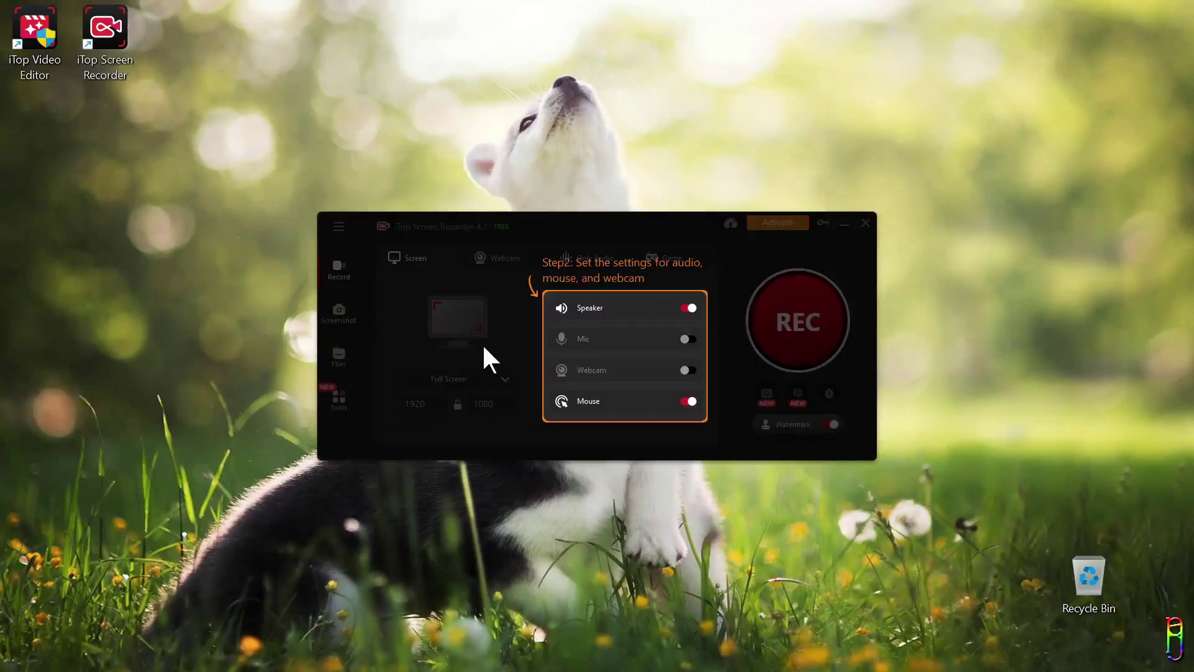
{"action": "left_click", "coordinate": [513, 352]}
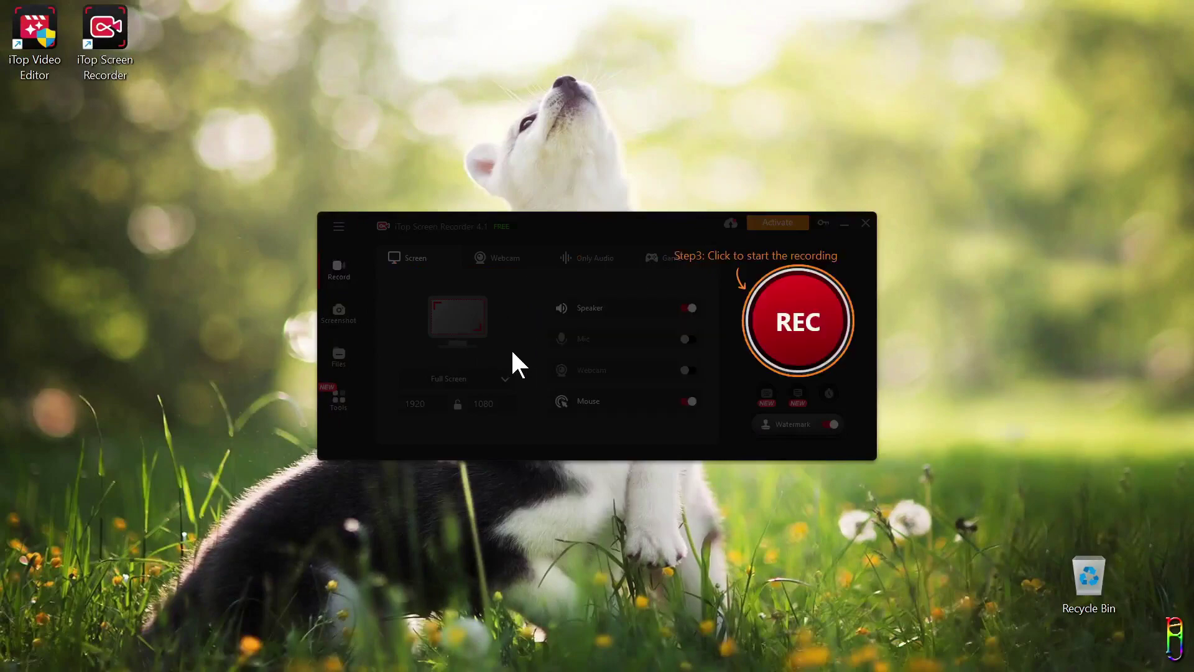
{"action": "left_click", "coordinate": [513, 352]}
{"action": "left_click_drag", "start_coordinate": [561, 226], "coordinate": [284, 42]}
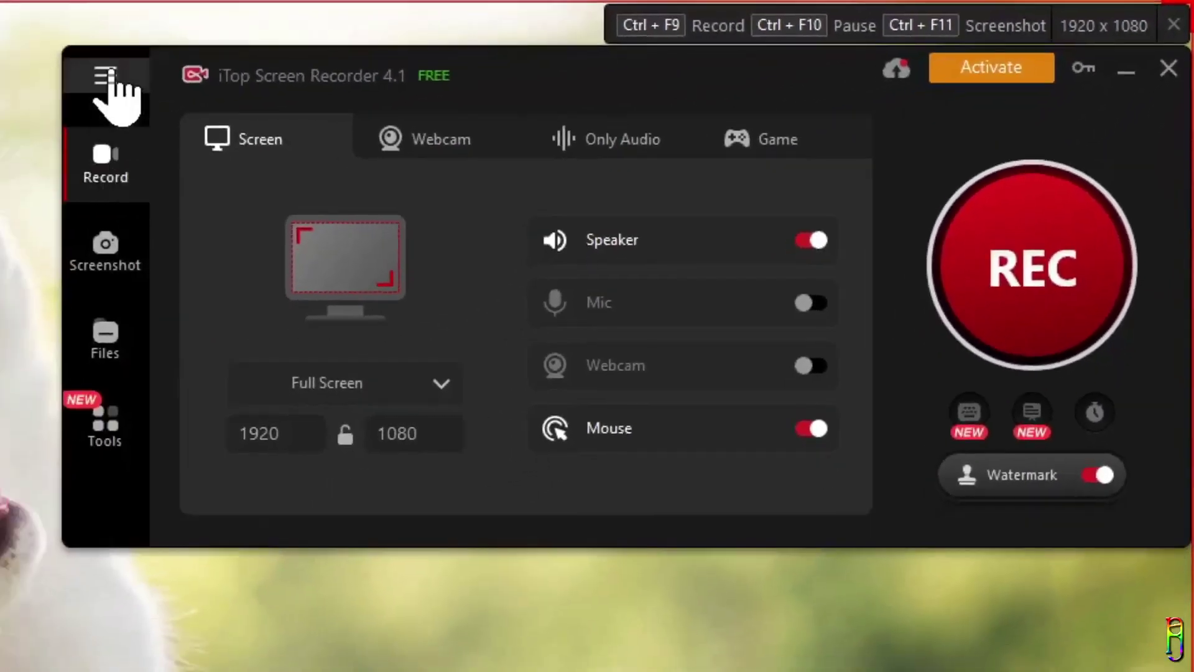
In Settings, turn off 'Load automatically at Windows startup'.
{"action": "left_click", "coordinate": [107, 80]}
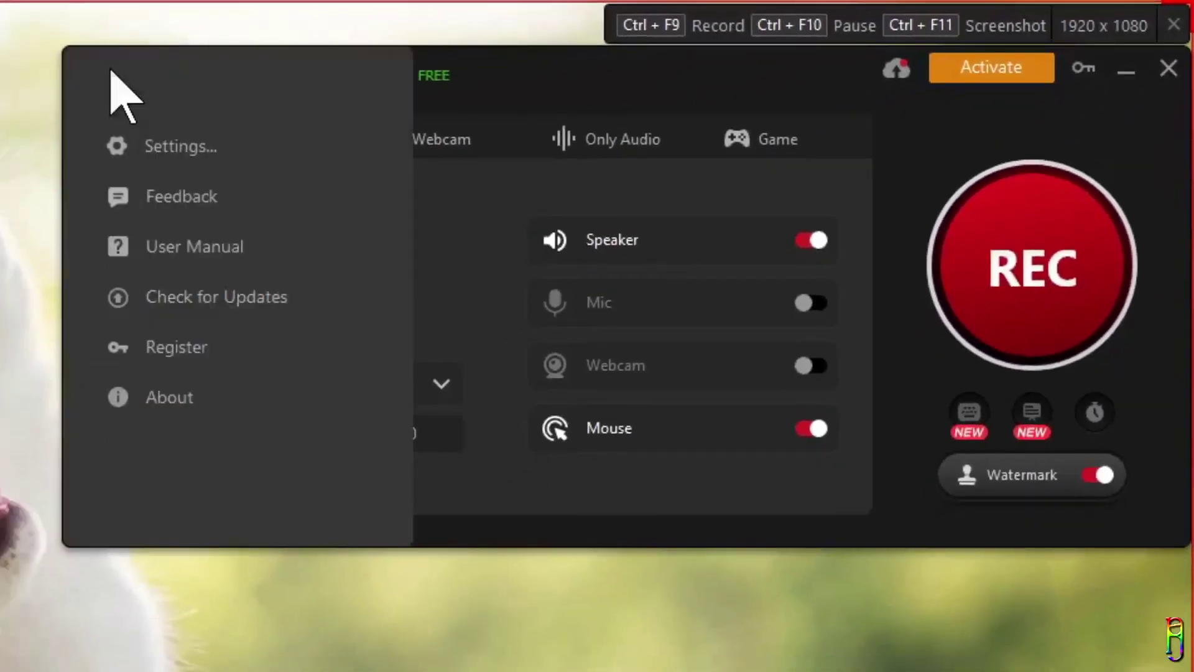
{"action": "left_click", "coordinate": [179, 156]}
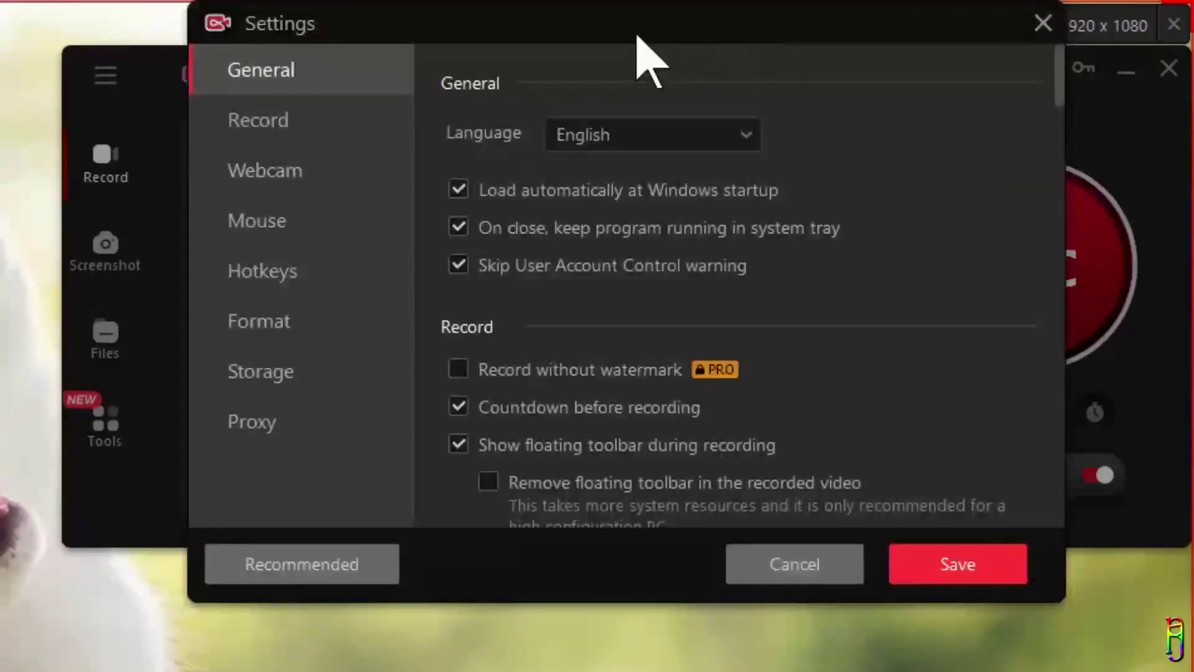
{"action": "left_click_drag", "start_coordinate": [635, 32], "coordinate": [761, 73]}
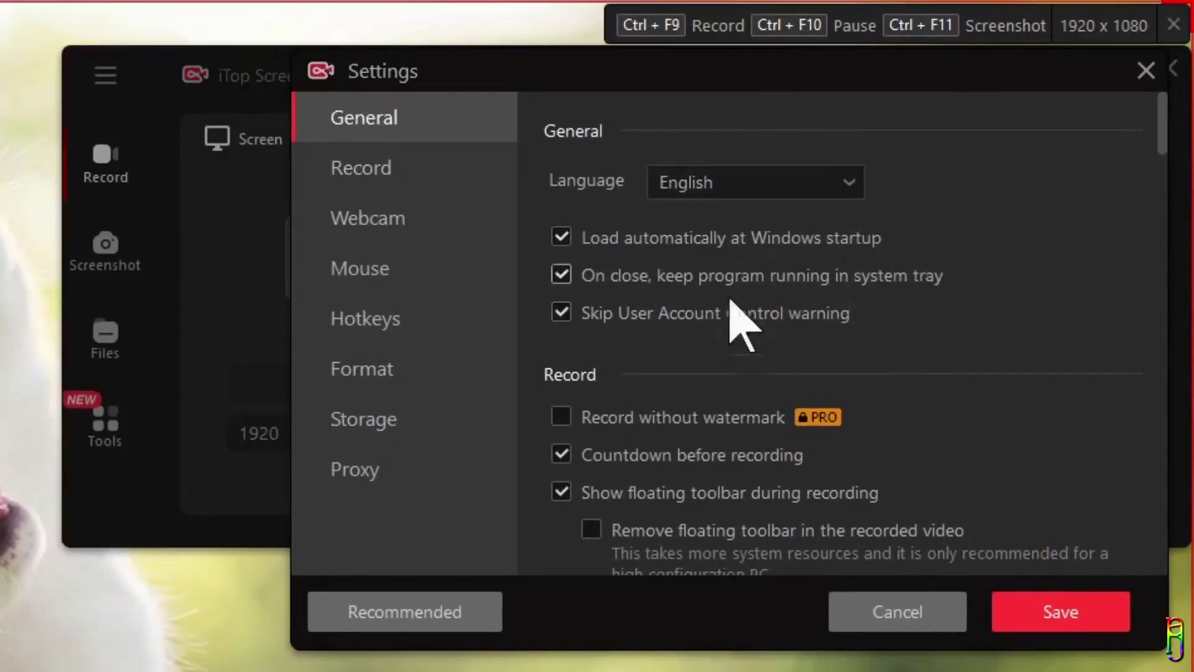
{"action": "left_click", "coordinate": [655, 249]}
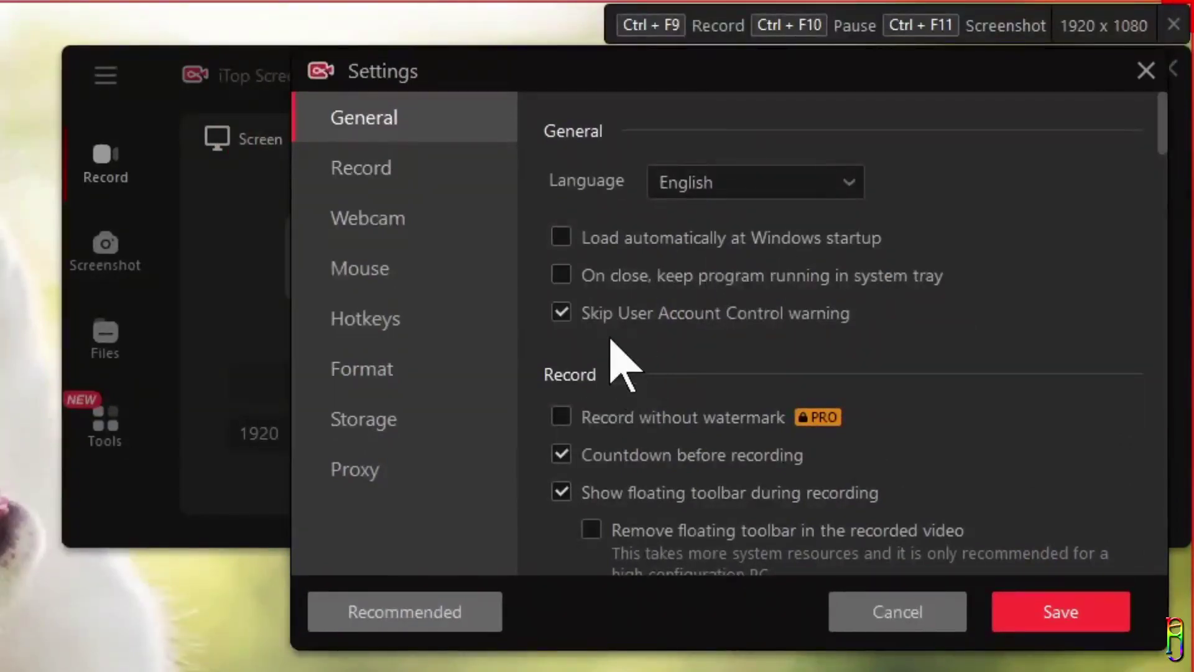
Scroll through the Record settings, including Enhanced Mode and hardware acceleration.
{"action": "scroll", "coordinate": [995, 367], "scroll_direction": "down", "scroll_amount": 2}
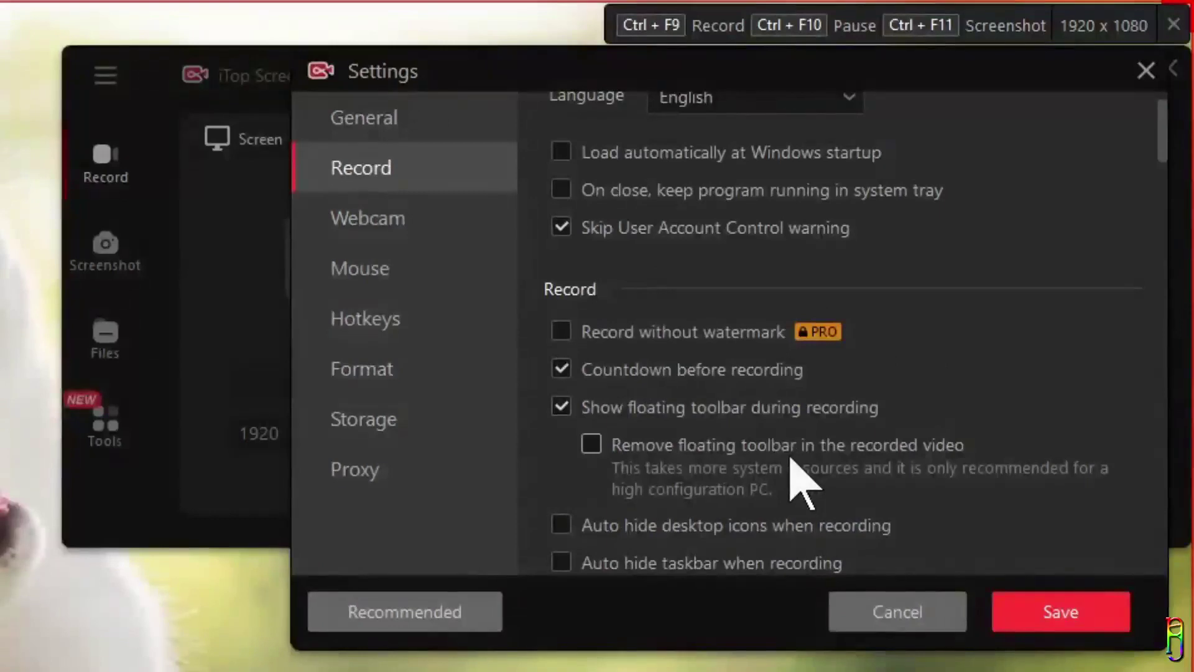
{"action": "scroll", "coordinate": [1051, 429], "scroll_direction": "down", "scroll_amount": 2}
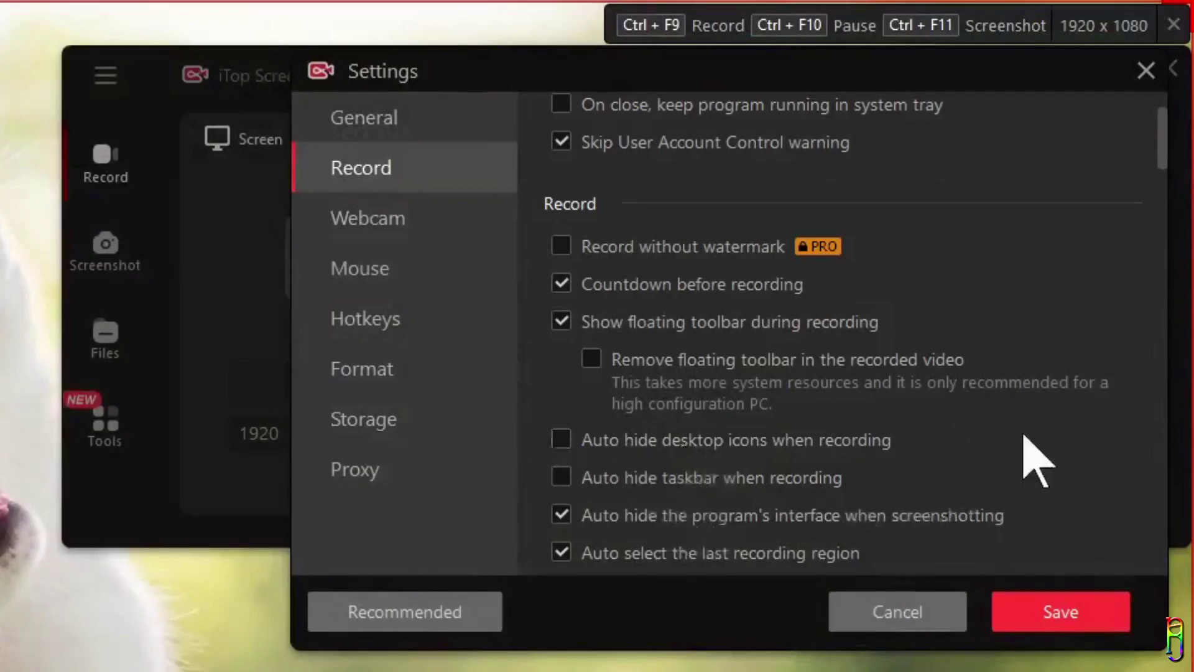
{"action": "scroll", "coordinate": [1033, 460], "scroll_direction": "down", "scroll_amount": 1}
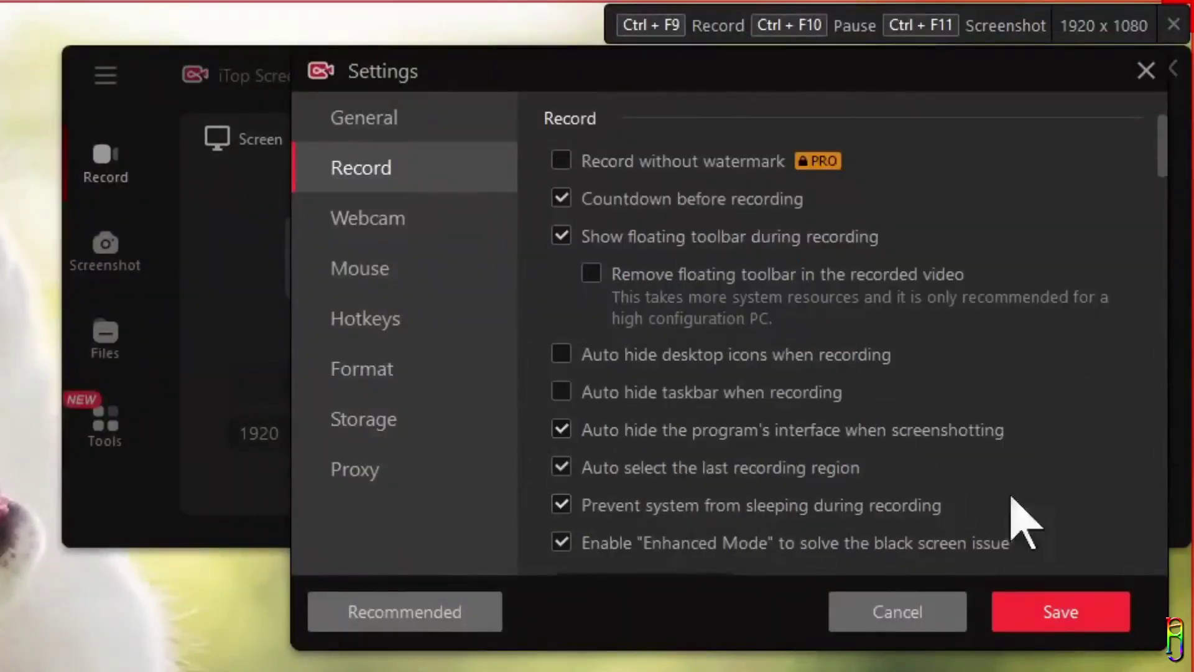
{"action": "scroll", "coordinate": [970, 435], "scroll_direction": "down", "scroll_amount": 1}
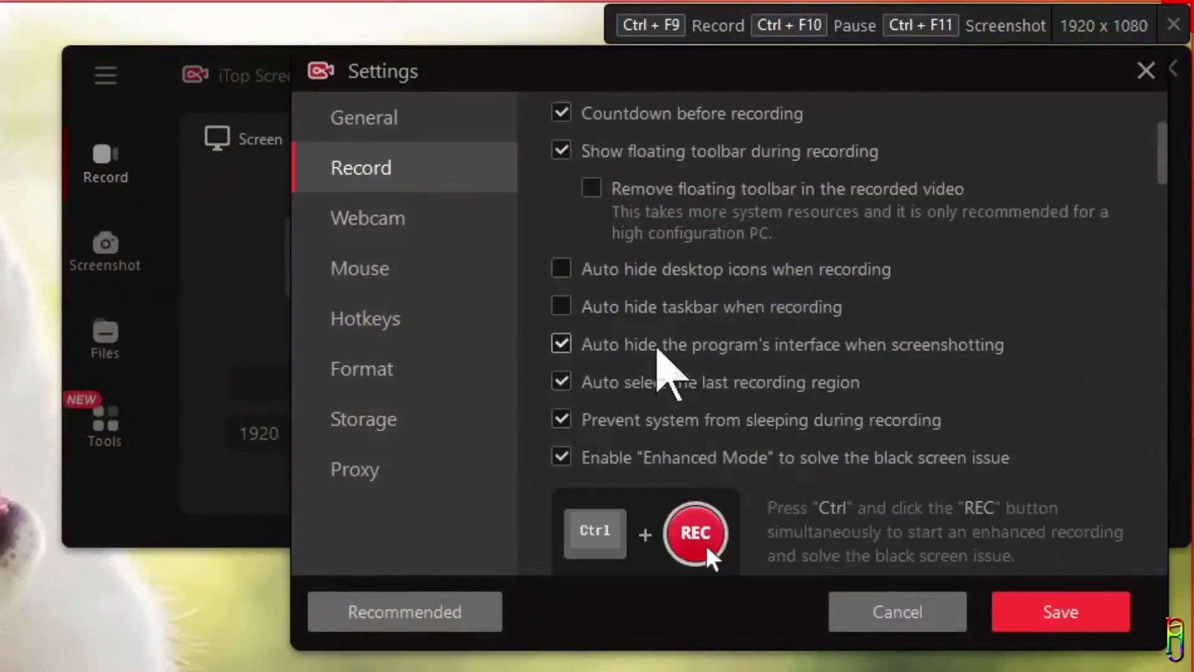
{"action": "scroll", "coordinate": [988, 457], "scroll_direction": "down", "scroll_amount": 1}
{"action": "scroll", "coordinate": [989, 457], "scroll_direction": "down", "scroll_amount": 1}
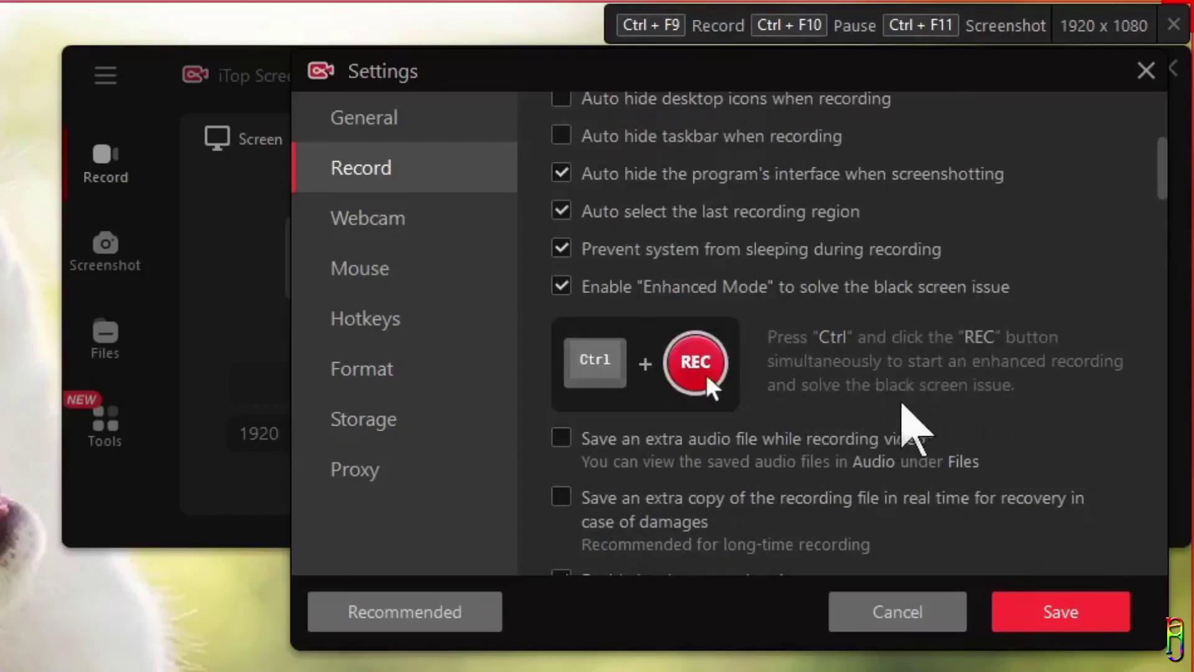
{"action": "scroll", "coordinate": [1029, 415], "scroll_direction": "down", "scroll_amount": 1}
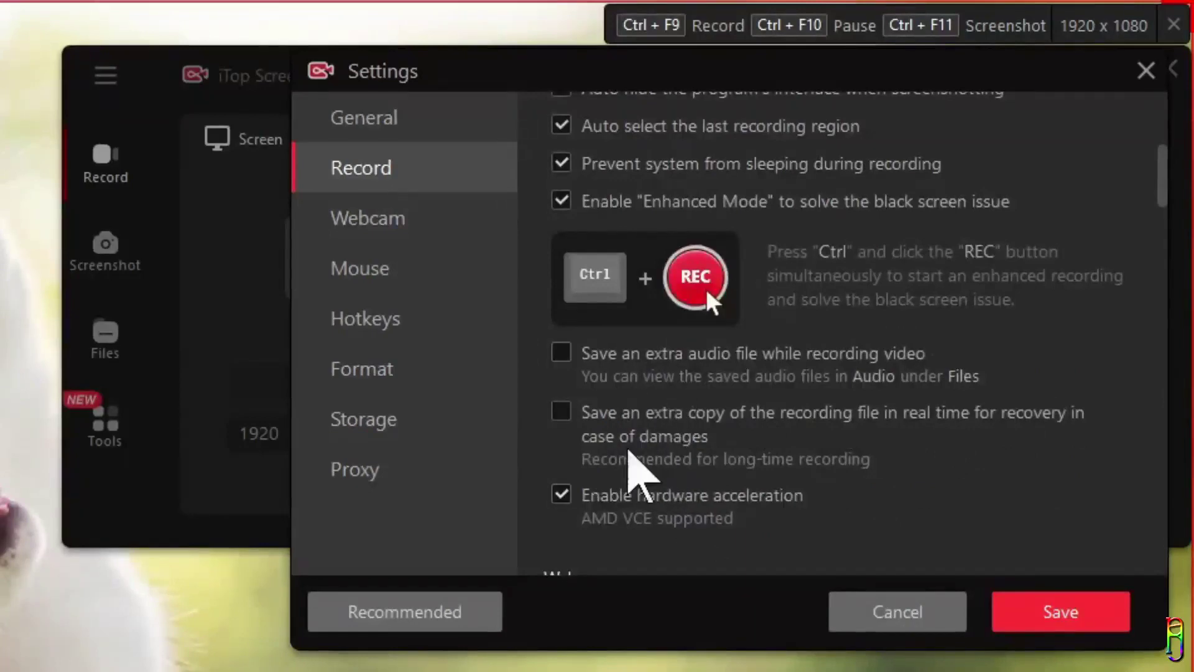
Set the webcam to Background Blur, Rounded Rectangle shape, Small size and Bottom right position.
{"action": "scroll", "coordinate": [1026, 423], "scroll_direction": "down", "scroll_amount": 2}
{"action": "scroll", "coordinate": [888, 422], "scroll_direction": "down", "scroll_amount": 1}
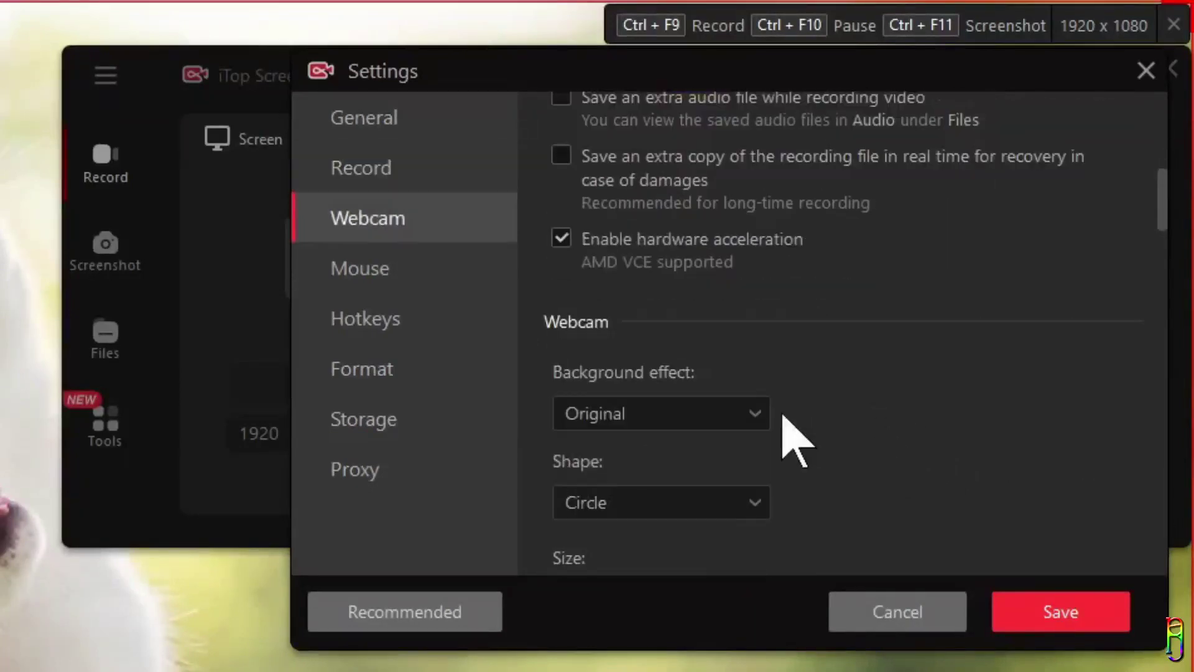
{"action": "left_click", "coordinate": [755, 414]}
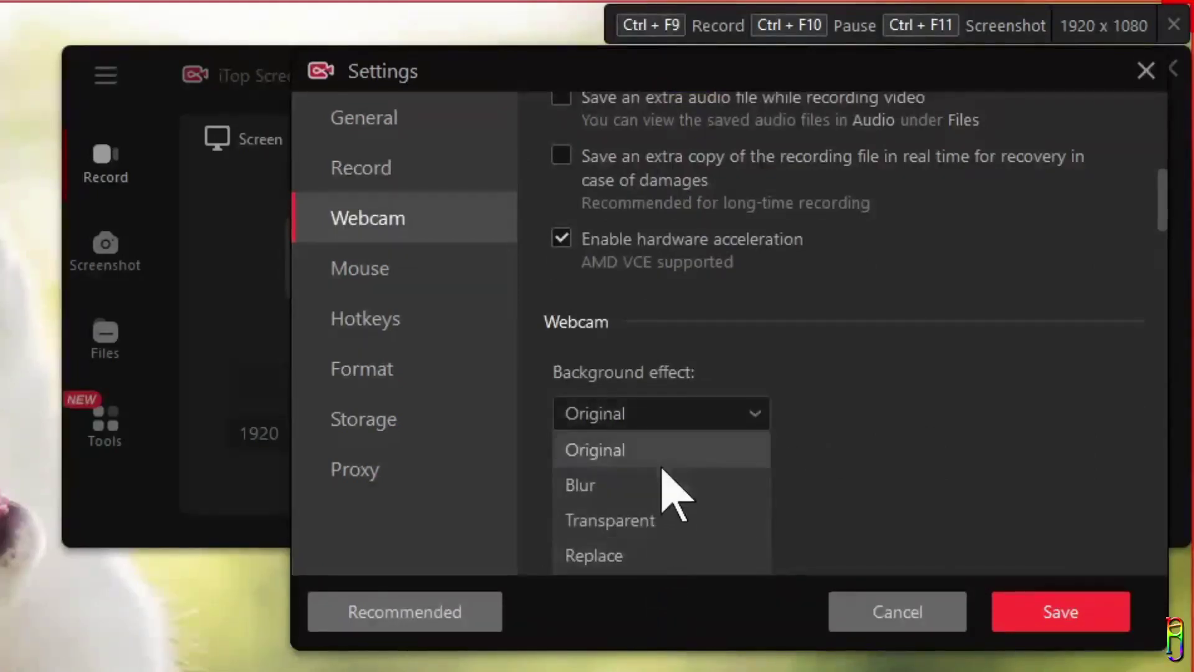
{"action": "left_click", "coordinate": [706, 491]}
{"action": "scroll", "coordinate": [884, 373], "scroll_direction": "down", "scroll_amount": 1}
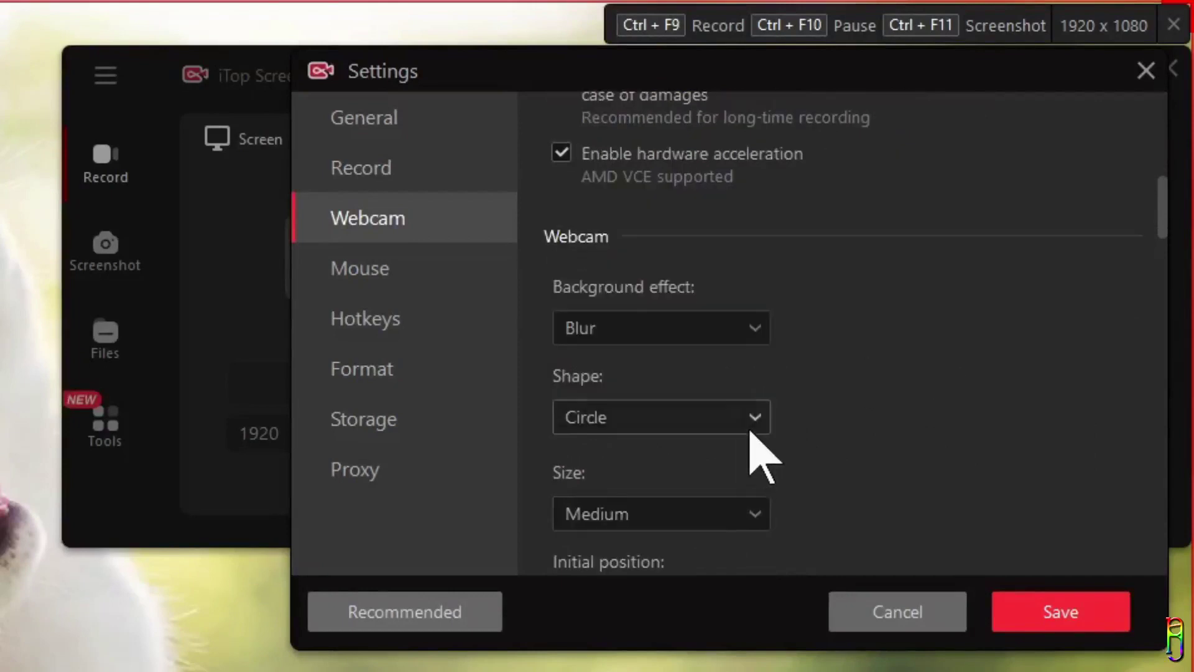
{"action": "left_click", "coordinate": [753, 418]}
{"action": "left_click", "coordinate": [706, 524]}
{"action": "scroll", "coordinate": [871, 374], "scroll_direction": "down", "scroll_amount": 1}
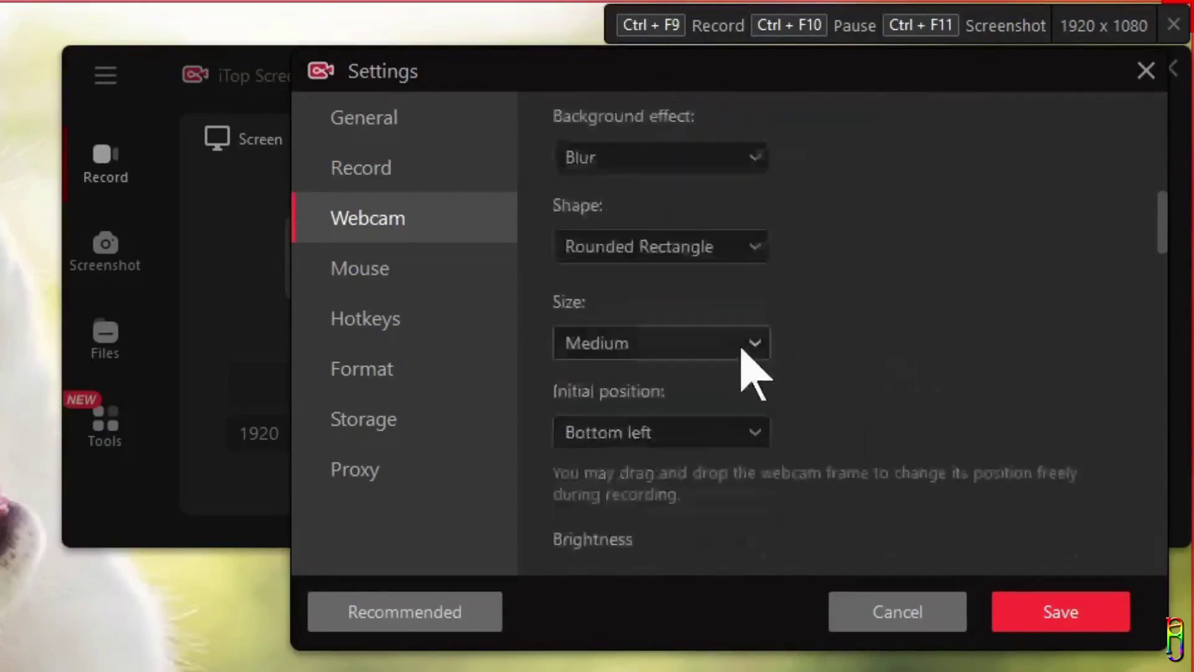
{"action": "left_click", "coordinate": [749, 344]}
{"action": "left_click", "coordinate": [725, 392]}
{"action": "left_click", "coordinate": [764, 434]}
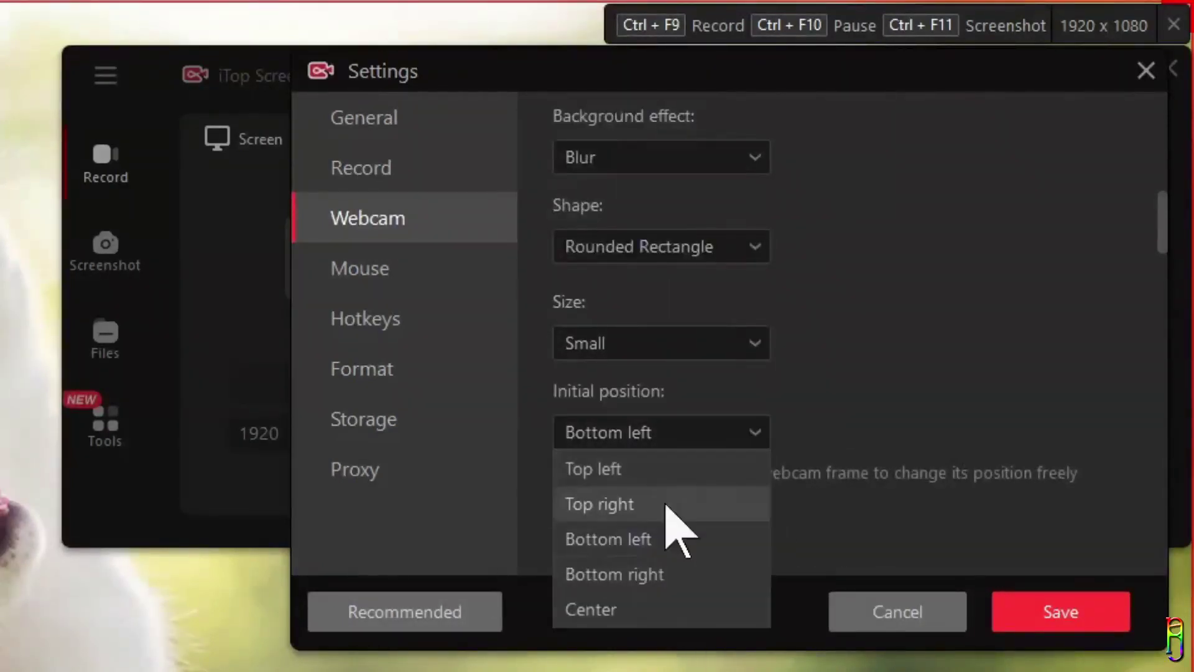
{"action": "left_click", "coordinate": [678, 576]}
Turn on left- and right-click animations, leaving the mouse highlight effect off.
{"action": "scroll", "coordinate": [870, 404], "scroll_direction": "down", "scroll_amount": 8}
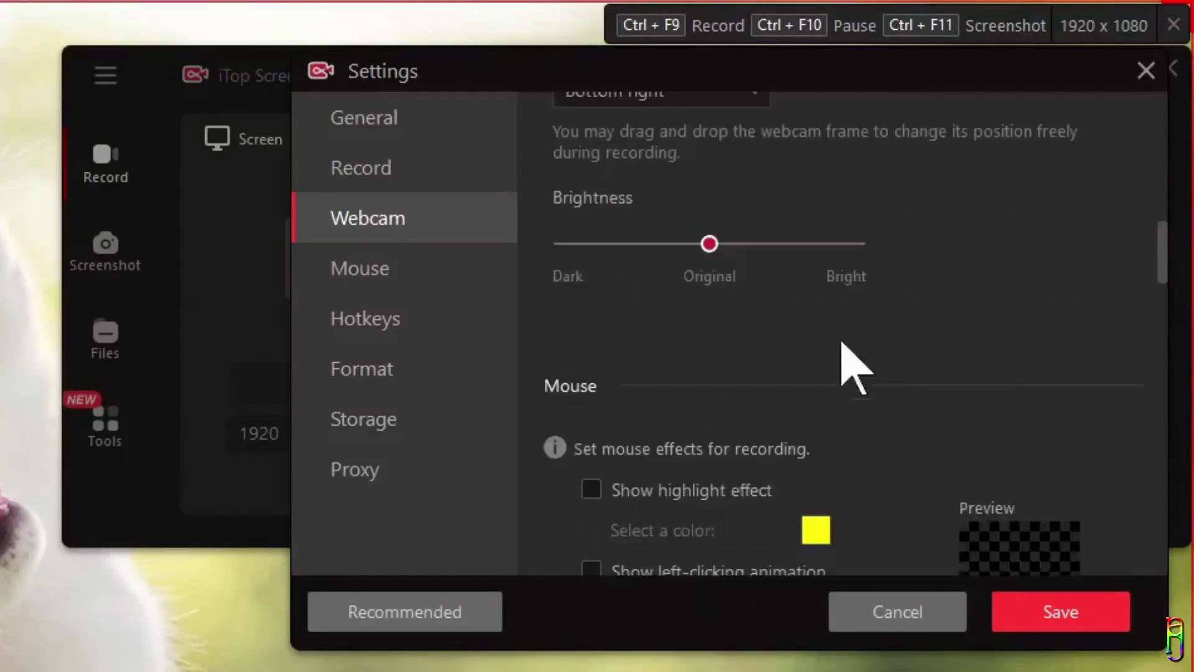
{"action": "left_click", "coordinate": [692, 319]}
{"action": "left_click", "coordinate": [591, 401]}
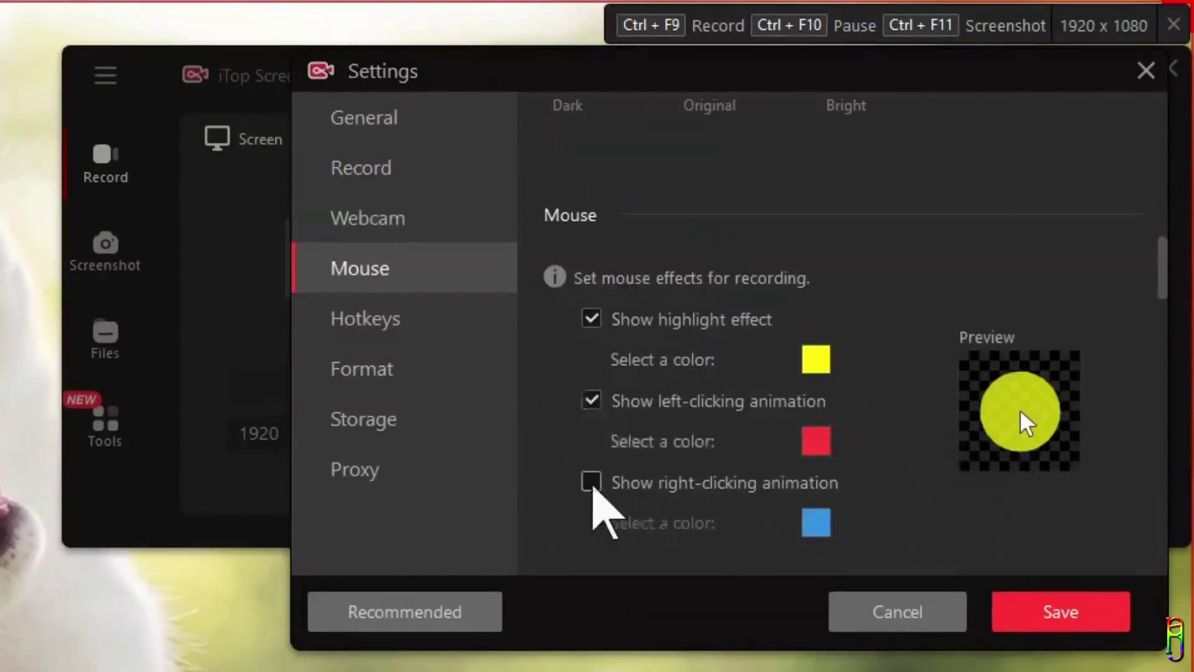
{"action": "left_click", "coordinate": [590, 483]}
{"action": "scroll", "coordinate": [906, 528], "scroll_direction": "down", "scroll_amount": 2}
{"action": "left_click", "coordinate": [645, 236]}
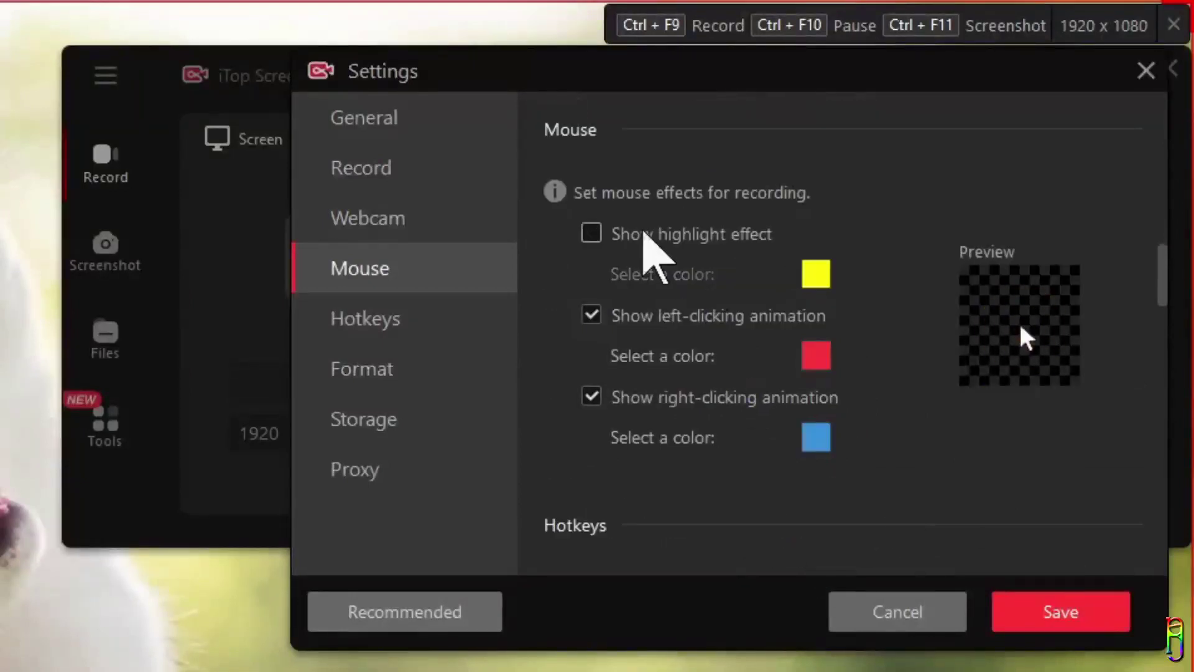
{"action": "scroll", "coordinate": [715, 525], "scroll_direction": "down", "scroll_amount": 8}
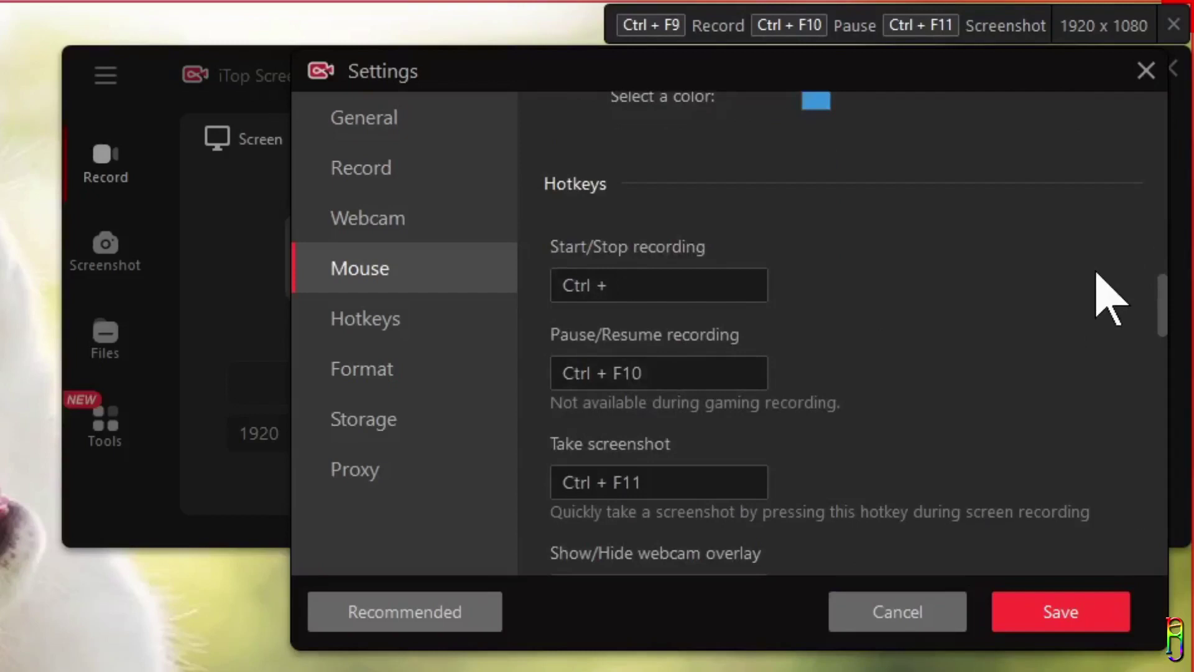
Assign hotkeys Ctrl + F7 to webcam overlay, Ctrl + F6 to Disable Mic, Ctrl + F5 to teleprompter.
{"action": "scroll", "coordinate": [952, 346], "scroll_direction": "down", "scroll_amount": 6}
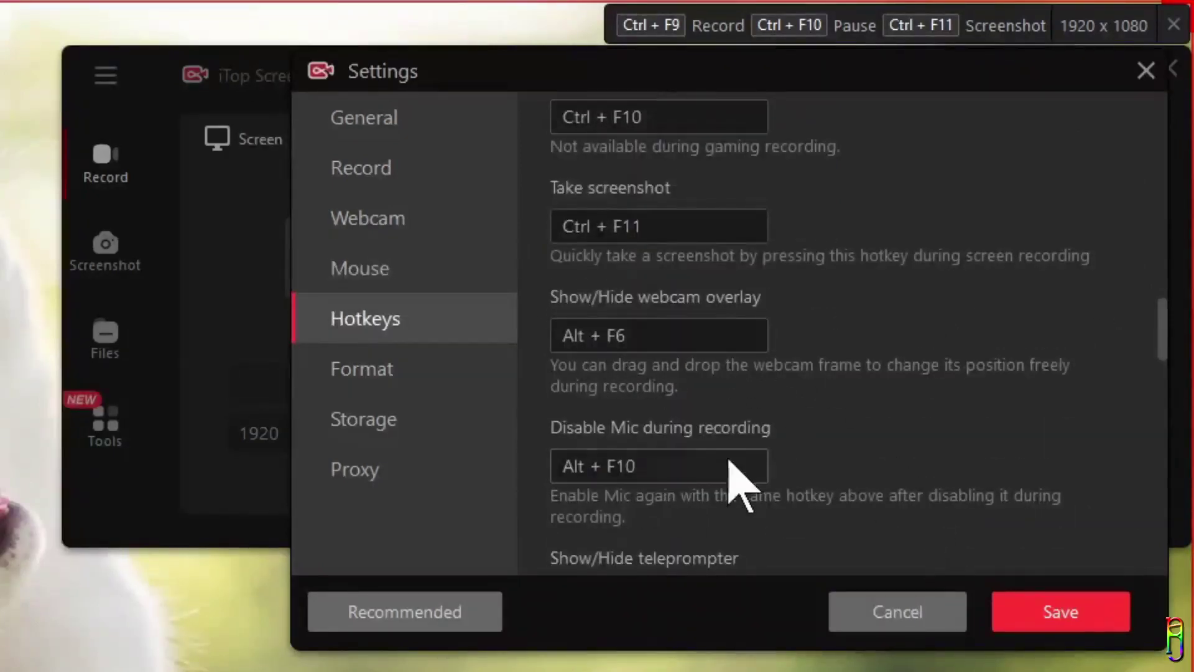
{"action": "scroll", "coordinate": [871, 473], "scroll_direction": "up", "scroll_amount": 2}
{"action": "left_click", "coordinate": [693, 423]}
{"action": "key", "text": "ctrl+F7"}
{"action": "left_click", "coordinate": [632, 554]}
{"action": "key", "text": "ctrl+F6"}
{"action": "scroll", "coordinate": [880, 506], "scroll_direction": "down", "scroll_amount": 3}
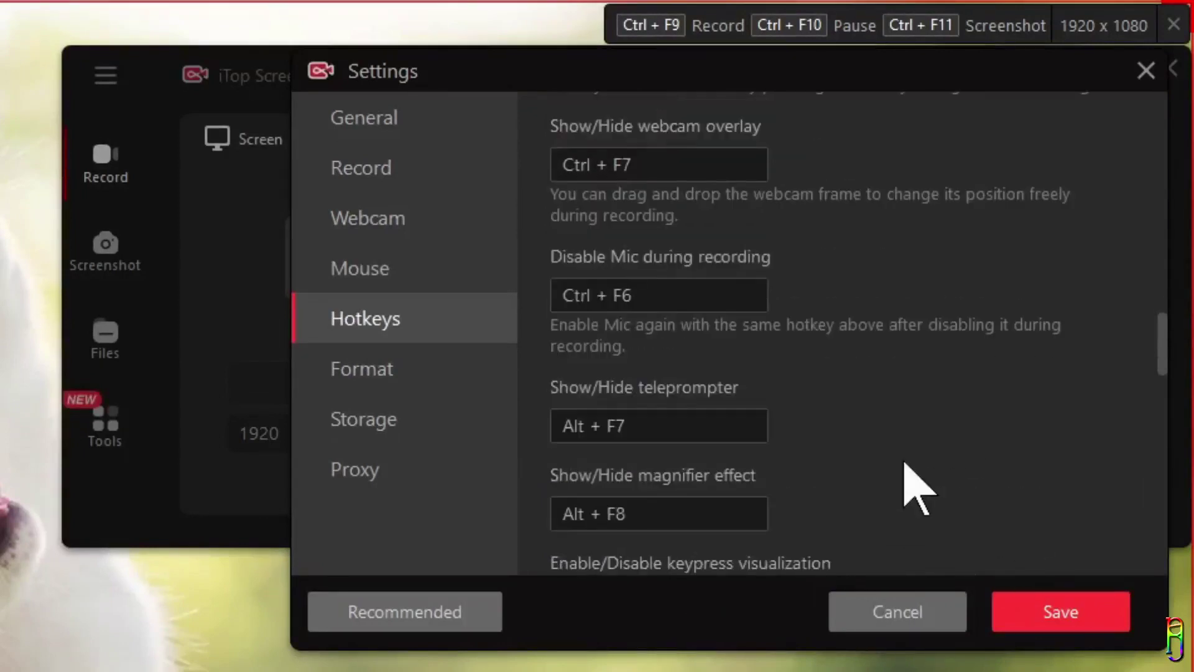
{"action": "left_click", "coordinate": [658, 434]}
{"action": "key", "text": "ctrl+F5"}
Revisit the magnifier and teleprompter hotkey fields and change the webcam overlay hotkey to Ctrl + W.
{"action": "scroll", "coordinate": [1032, 405], "scroll_direction": "down", "scroll_amount": 1}
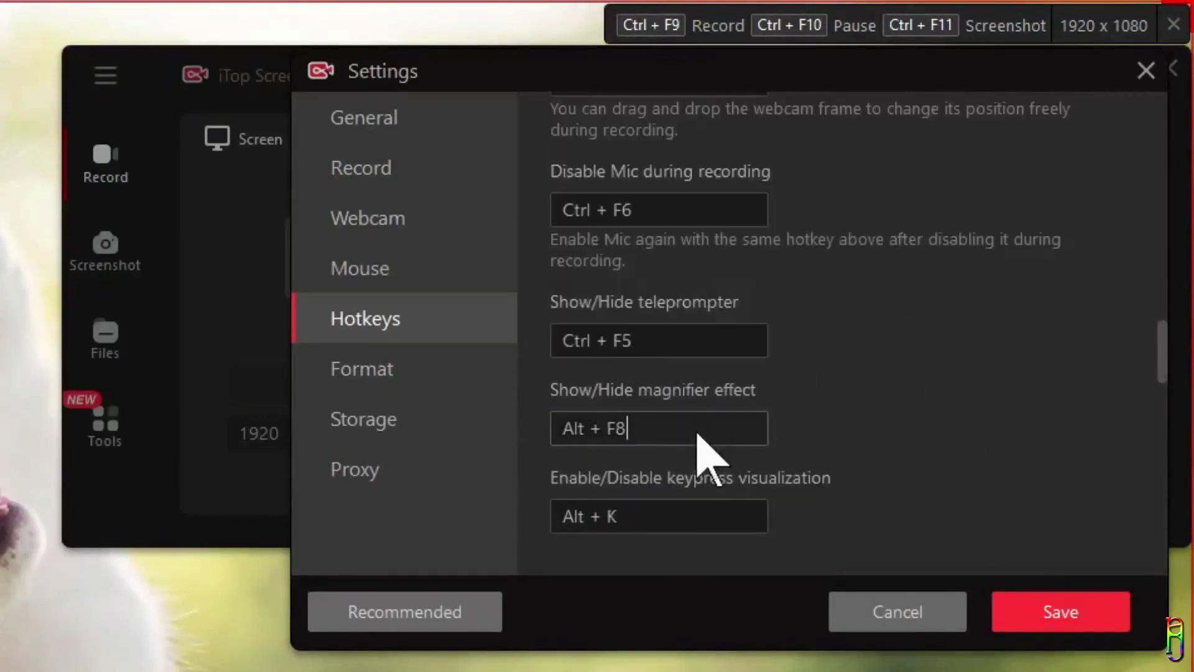
{"action": "left_click", "coordinate": [698, 432]}
{"action": "scroll", "coordinate": [946, 435], "scroll_direction": "down", "scroll_amount": 1}
{"action": "left_click", "coordinate": [684, 255]}
{"action": "scroll", "coordinate": [952, 324], "scroll_direction": "up", "scroll_amount": 2}
{"action": "left_click", "coordinate": [680, 267]}
{"action": "key", "text": "ctrl+w"}
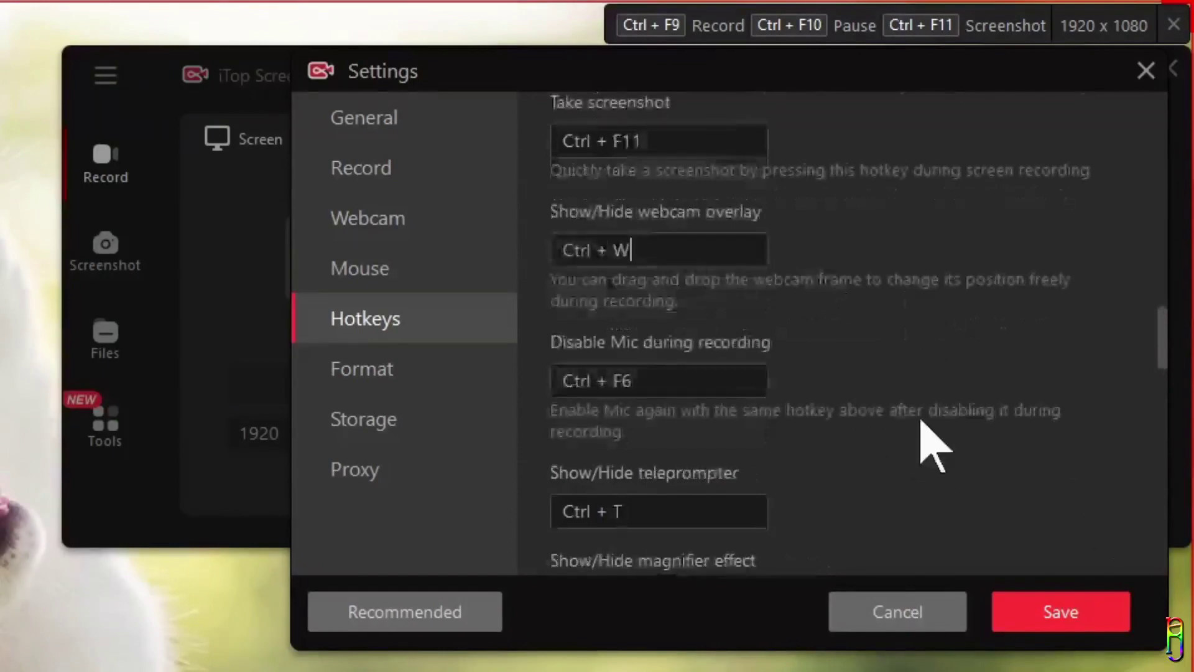
{"action": "scroll", "coordinate": [930, 443], "scroll_direction": "down", "scroll_amount": 2}
{"action": "scroll", "coordinate": [920, 421], "scroll_direction": "up", "scroll_amount": 6}
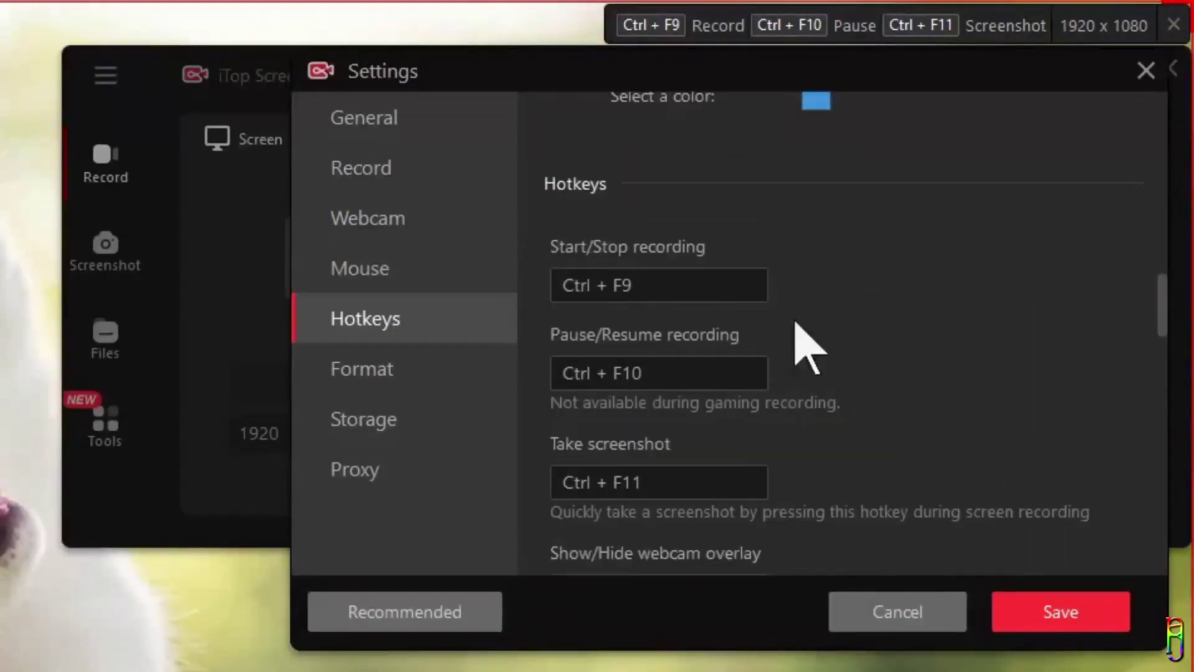
Keep the video bitrate at Auto and the video quality at High.
{"action": "scroll", "coordinate": [871, 429], "scroll_direction": "down", "scroll_amount": 4}
{"action": "scroll", "coordinate": [883, 451], "scroll_direction": "down", "scroll_amount": 6}
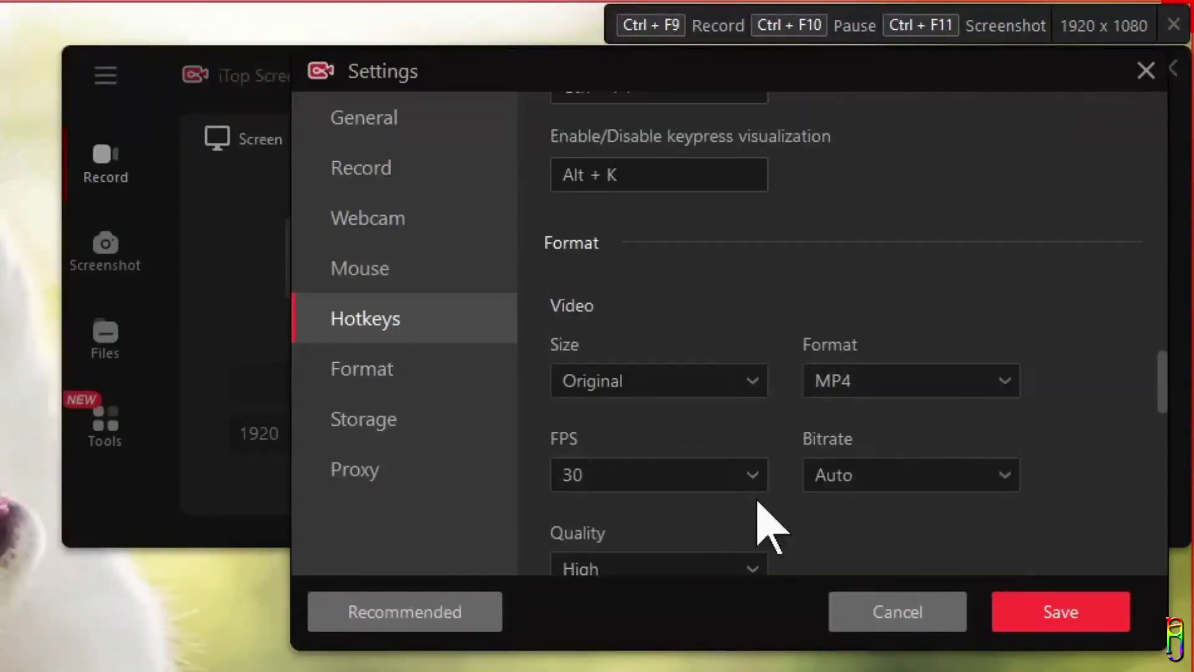
{"action": "scroll", "coordinate": [768, 472], "scroll_direction": "down", "scroll_amount": 1}
{"action": "left_click", "coordinate": [925, 401]}
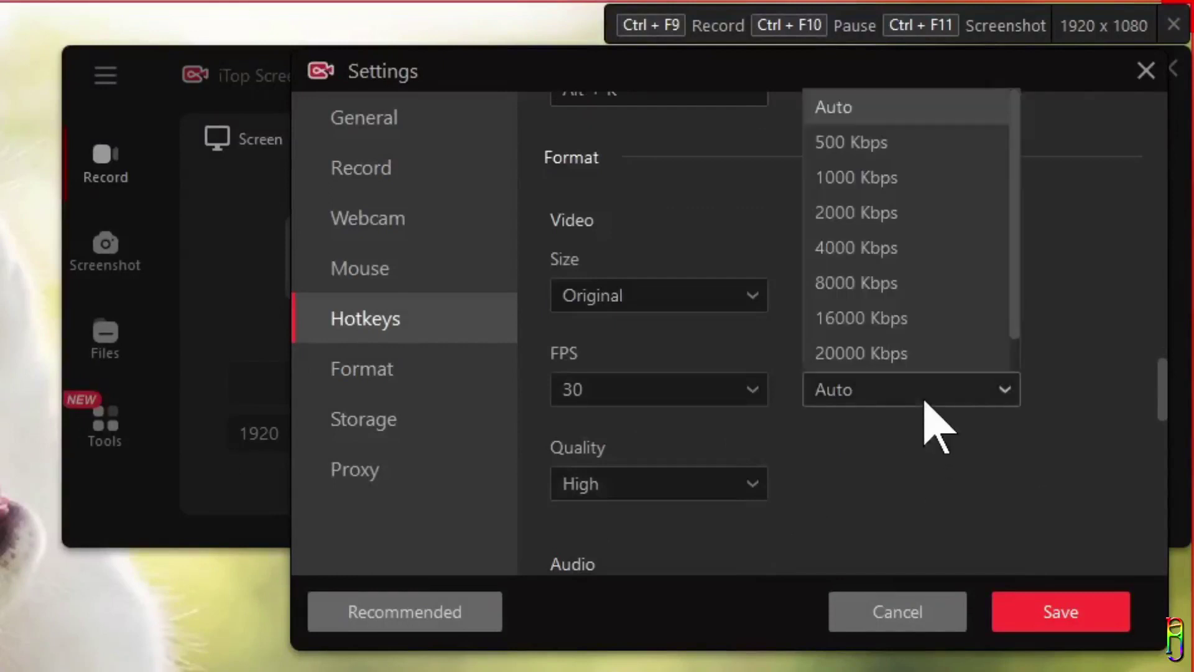
{"action": "left_click", "coordinate": [928, 506]}
{"action": "scroll", "coordinate": [773, 427], "scroll_direction": "down", "scroll_amount": 1}
{"action": "left_click", "coordinate": [760, 398]}
{"action": "left_click", "coordinate": [914, 429]}
Raise the screenshot JPG quality slider to maximum.
{"action": "scroll", "coordinate": [901, 460], "scroll_direction": "down", "scroll_amount": 2}
{"action": "scroll", "coordinate": [789, 516], "scroll_direction": "down", "scroll_amount": 2}
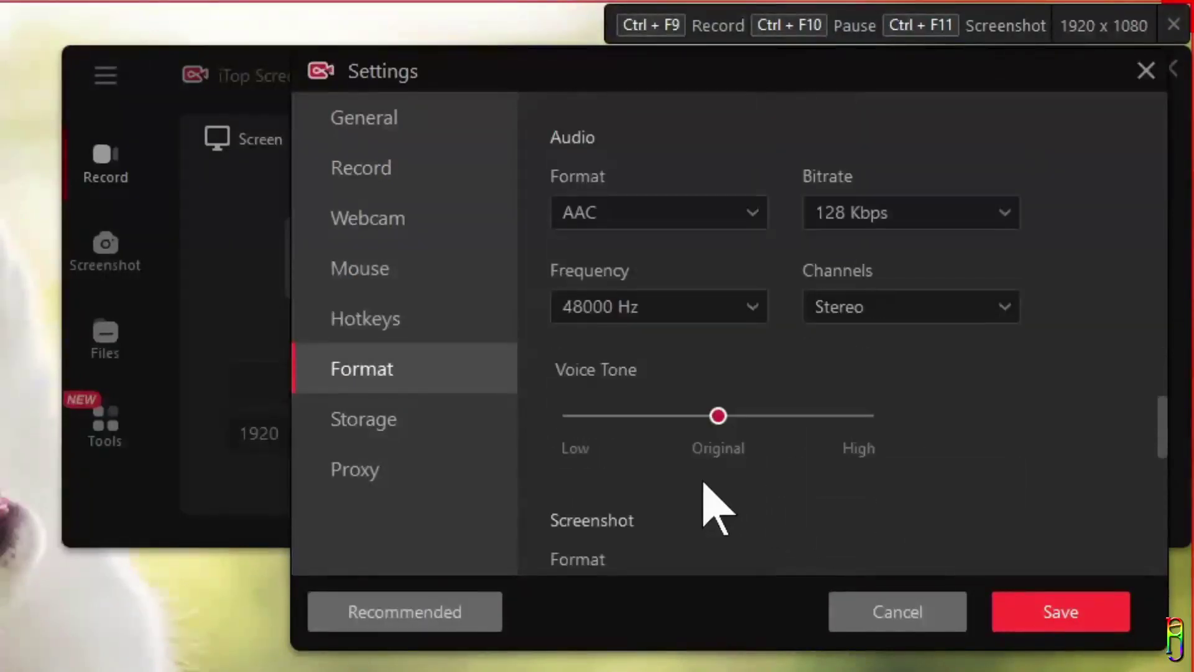
{"action": "scroll", "coordinate": [715, 507], "scroll_direction": "down", "scroll_amount": 1}
{"action": "scroll", "coordinate": [896, 435], "scroll_direction": "down", "scroll_amount": 2}
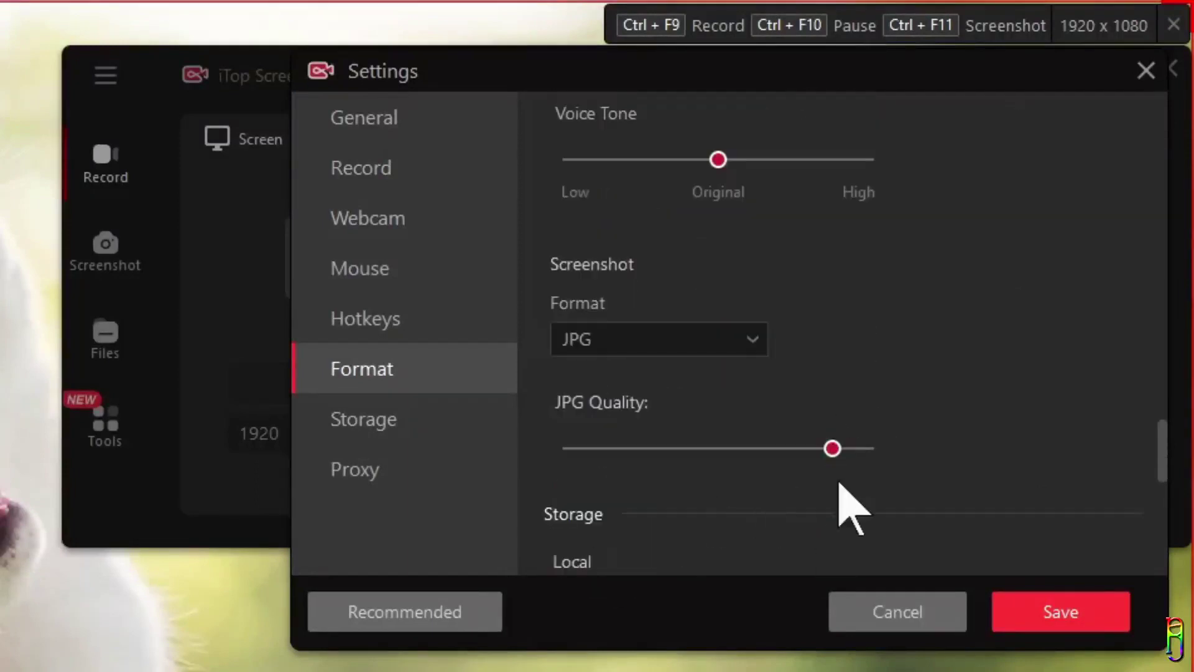
{"action": "left_click_drag", "start_coordinate": [837, 449], "coordinate": [951, 475]}
Set the recorded videos save folder to D:\Videos\.
{"action": "scroll", "coordinate": [952, 475], "scroll_direction": "down", "scroll_amount": 2}
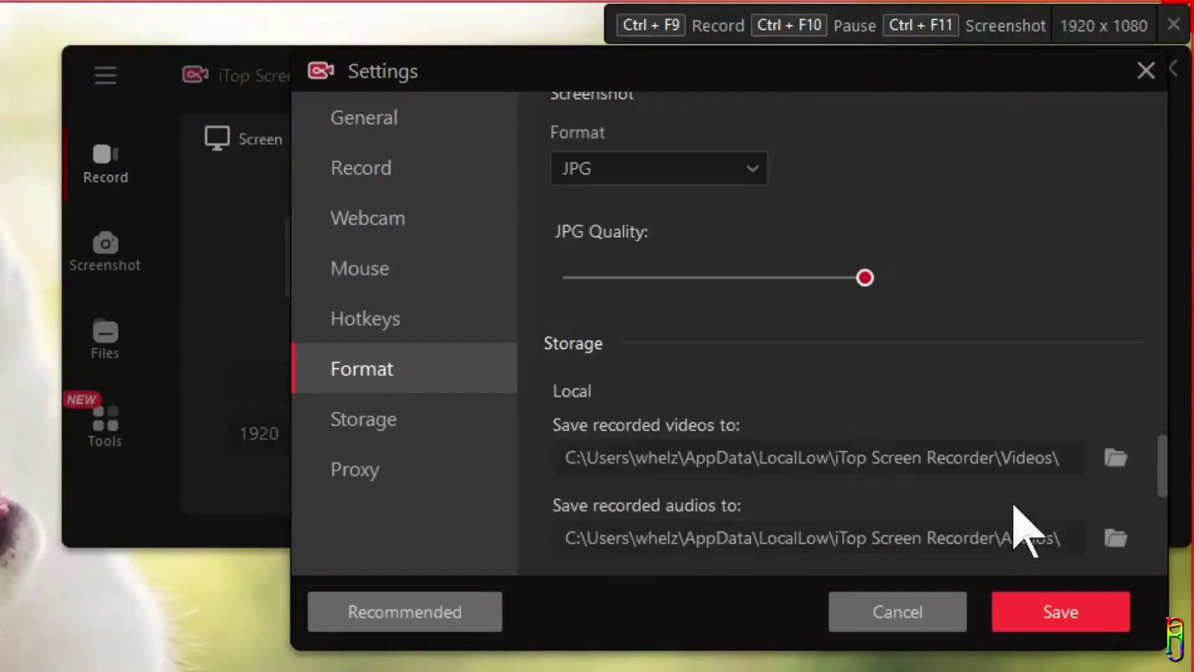
{"action": "left_click", "coordinate": [1115, 457]}
{"action": "scroll", "coordinate": [176, 493], "scroll_direction": "up", "scroll_amount": 3}
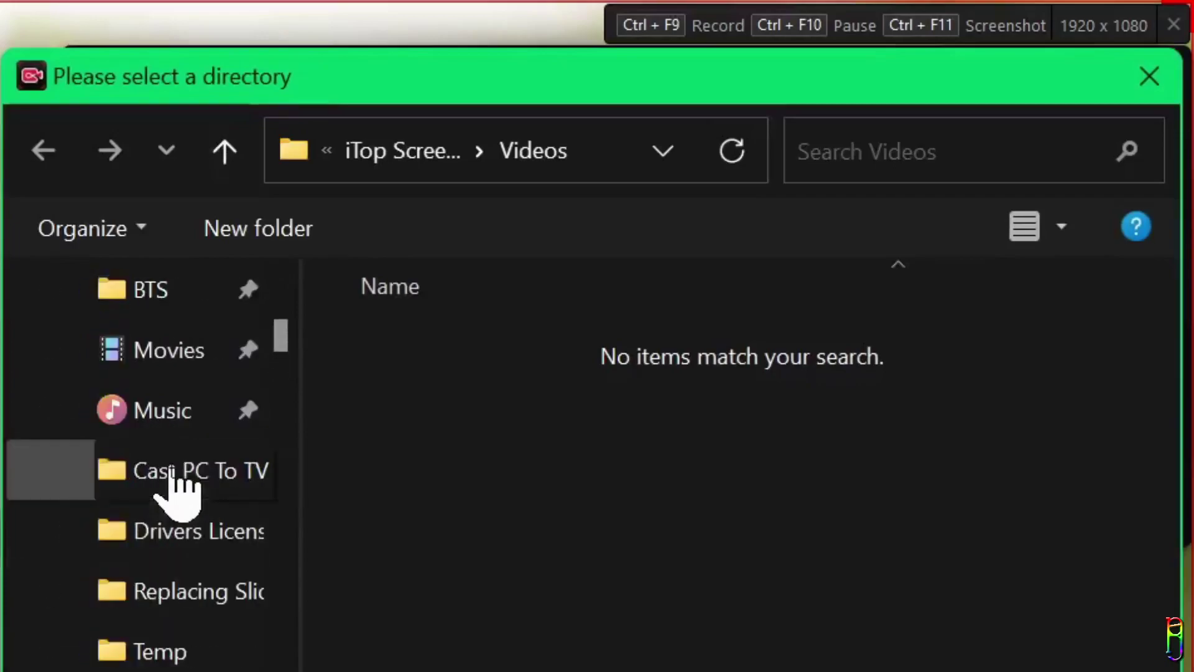
{"action": "scroll", "coordinate": [177, 491], "scroll_direction": "up", "scroll_amount": 1}
{"action": "left_click", "coordinate": [199, 301]}
{"action": "key", "text": "Return"}
{"action": "scroll", "coordinate": [958, 459], "scroll_direction": "down", "scroll_amount": 1}
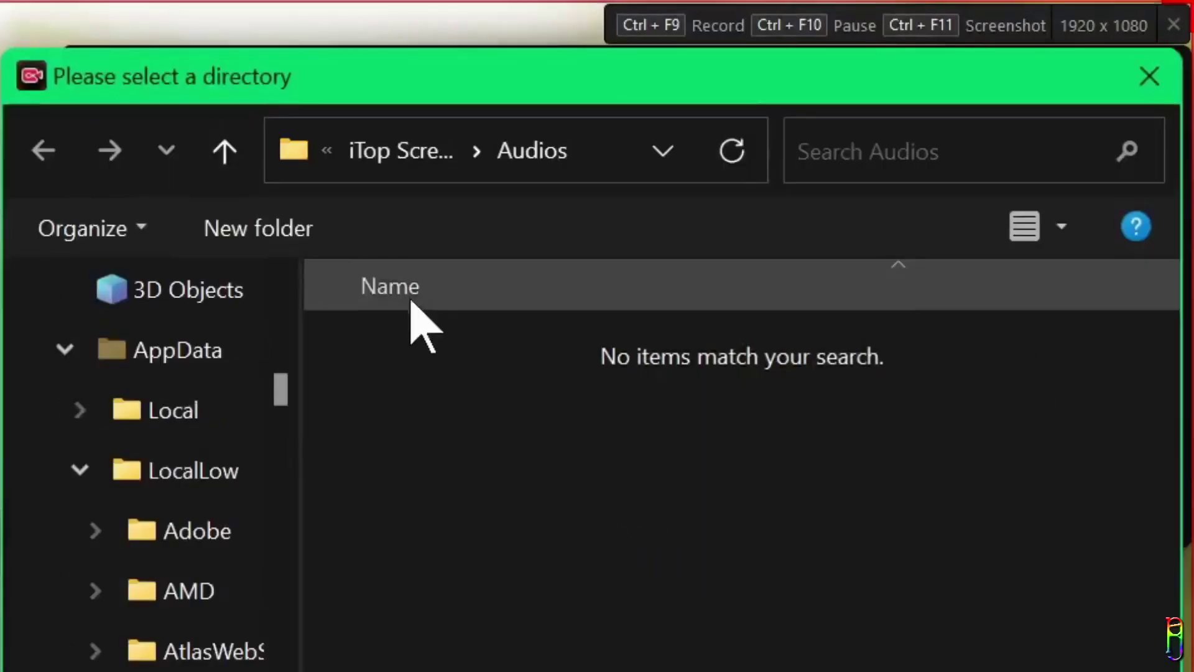
Point the audio, screenshot and project folders to D:\Videos\ and save the settings.
{"action": "left_click_drag", "start_coordinate": [279, 389], "coordinate": [280, 314]}
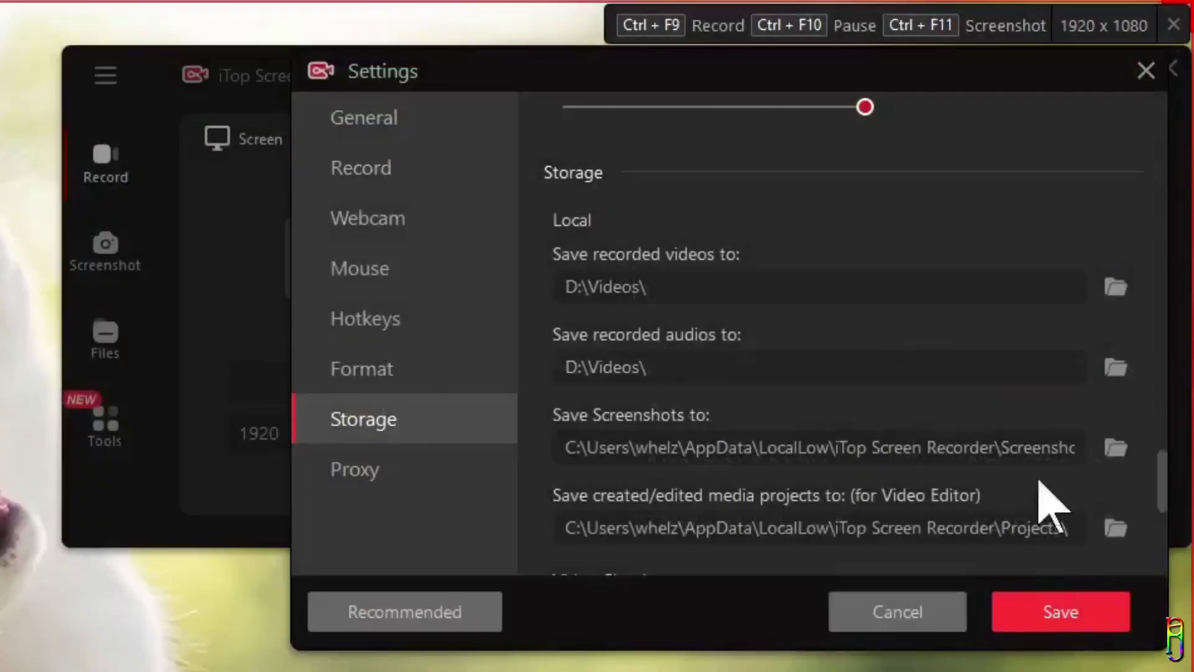
{"action": "scroll", "coordinate": [1040, 481], "scroll_direction": "down", "scroll_amount": 1}
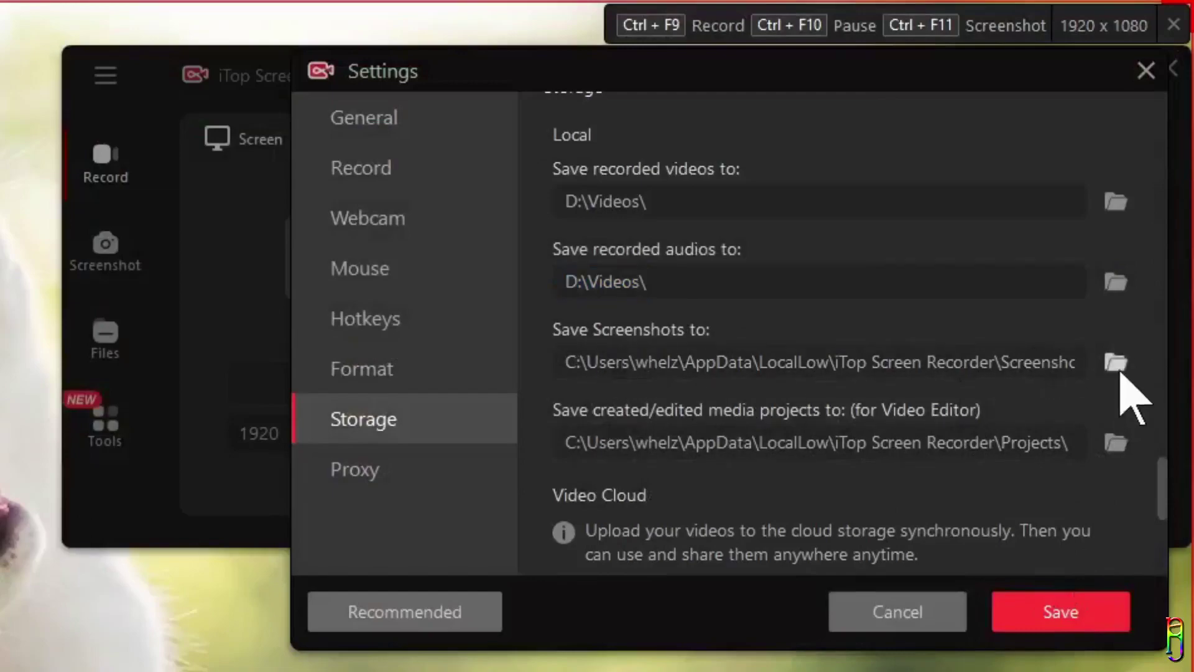
{"action": "left_click", "coordinate": [1116, 362]}
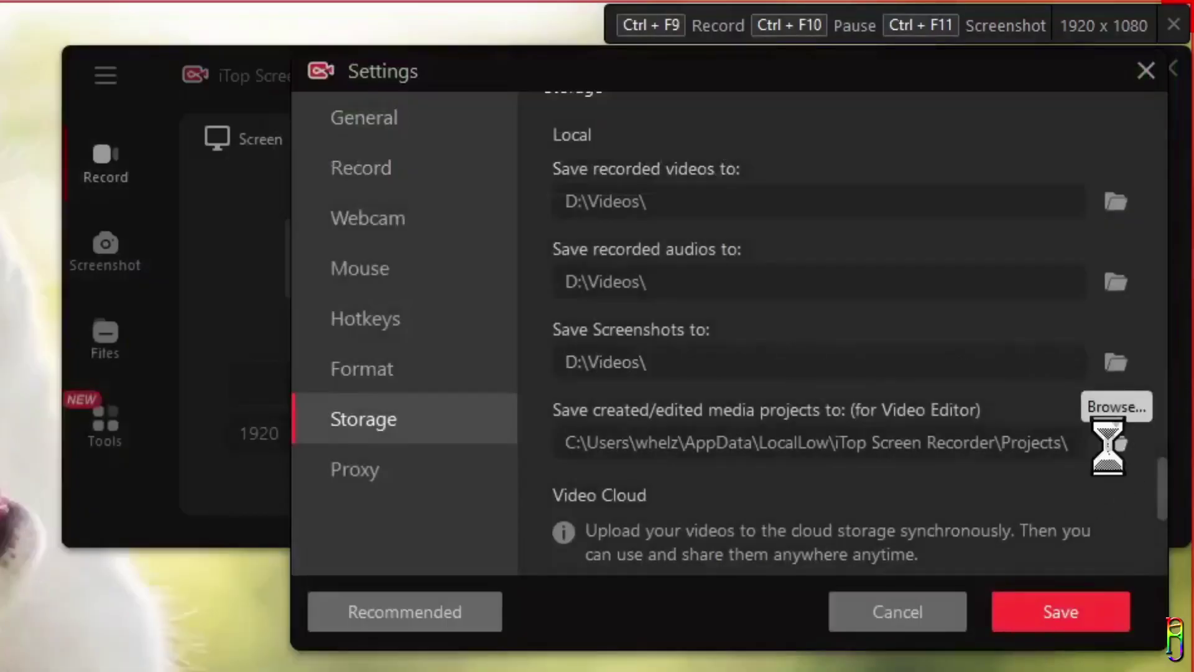
{"action": "left_click", "coordinate": [1115, 442]}
{"action": "scroll", "coordinate": [928, 435], "scroll_direction": "down", "scroll_amount": 2}
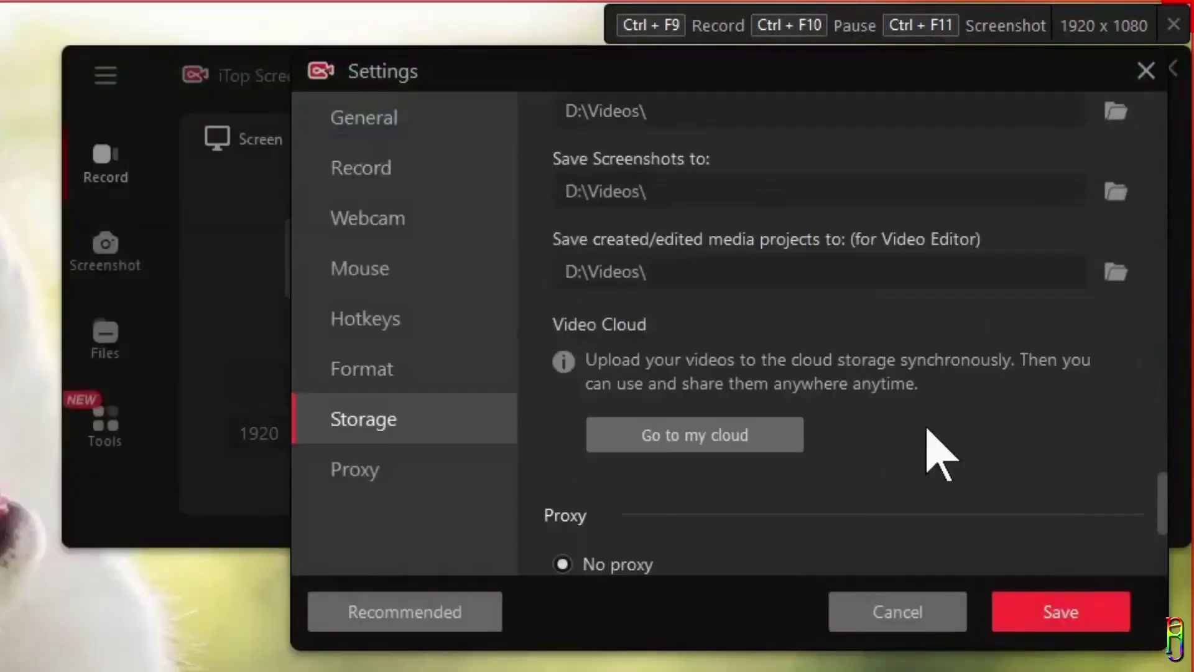
{"action": "scroll", "coordinate": [883, 435], "scroll_direction": "down", "scroll_amount": 2}
{"action": "scroll", "coordinate": [809, 398], "scroll_direction": "down", "scroll_amount": 3}
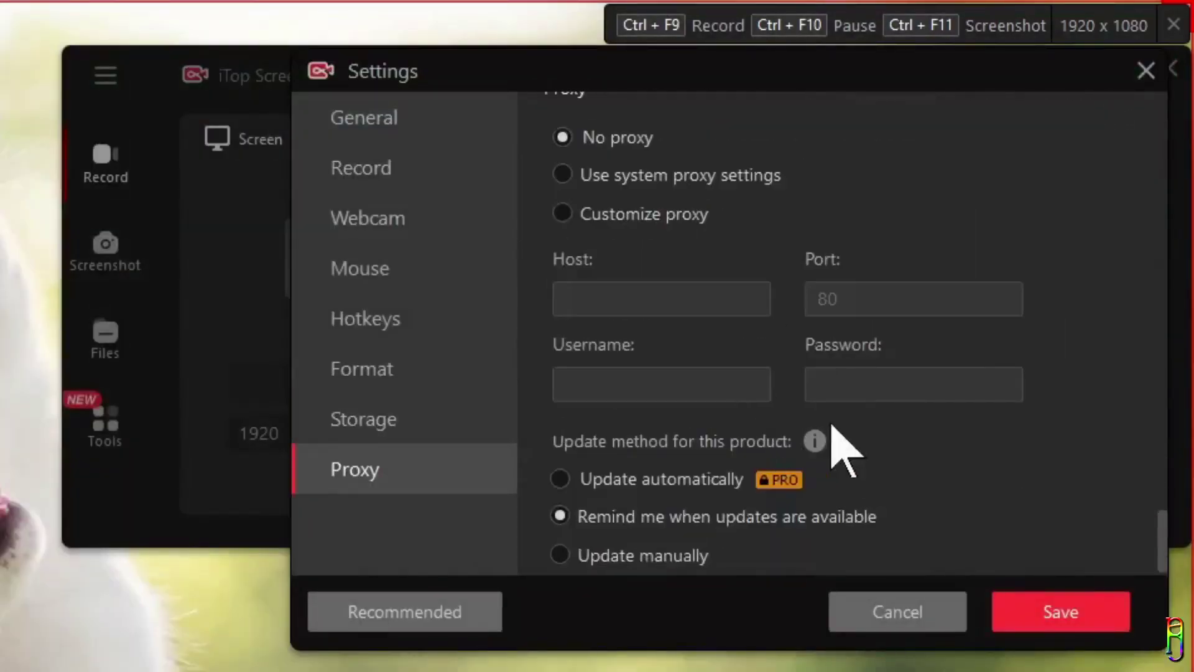
{"action": "scroll", "coordinate": [1013, 491], "scroll_direction": "down", "scroll_amount": 1}
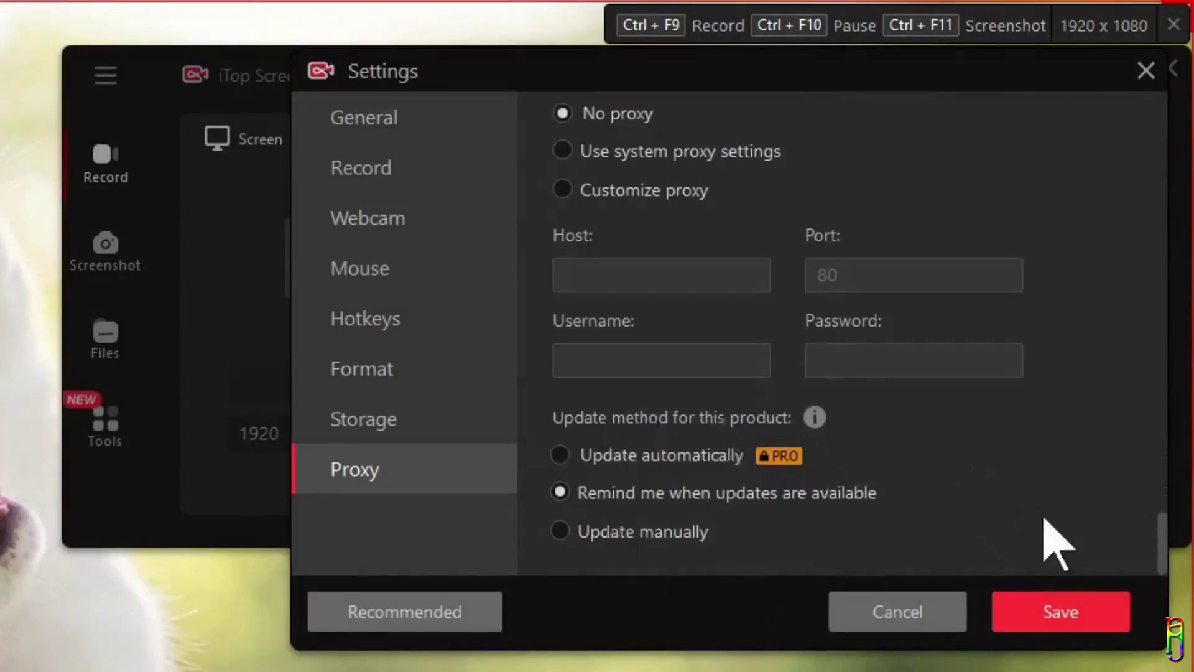
{"action": "left_click", "coordinate": [1082, 606]}
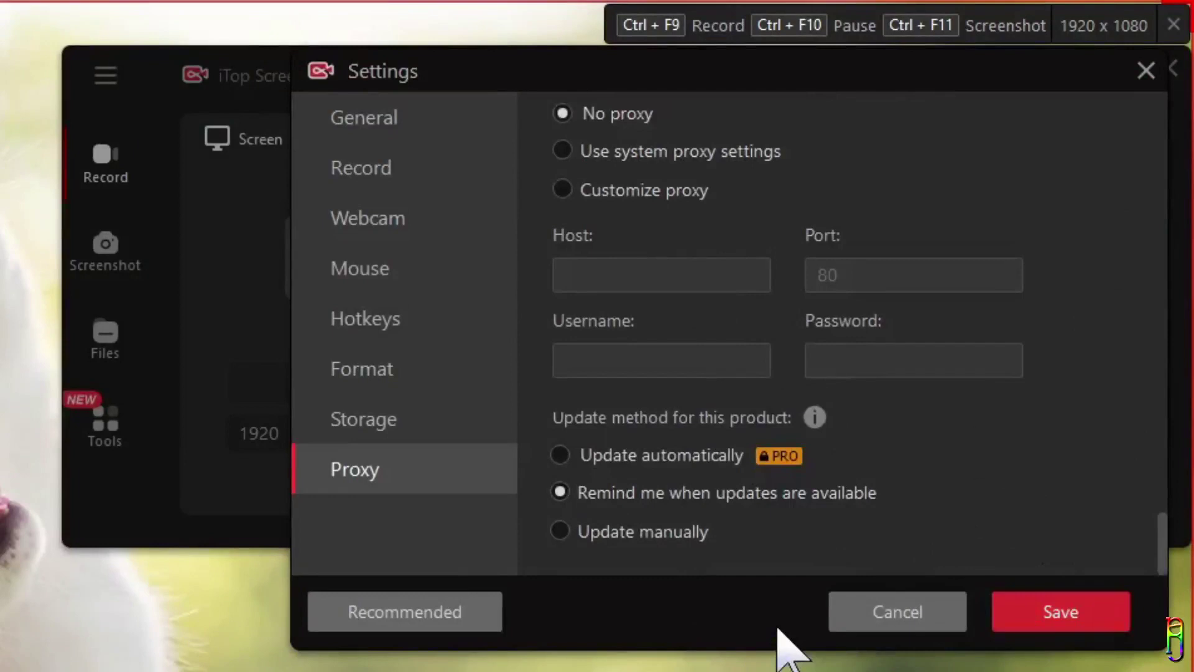
Save the settings and view the program's version information.
{"action": "left_click", "coordinate": [1061, 616]}
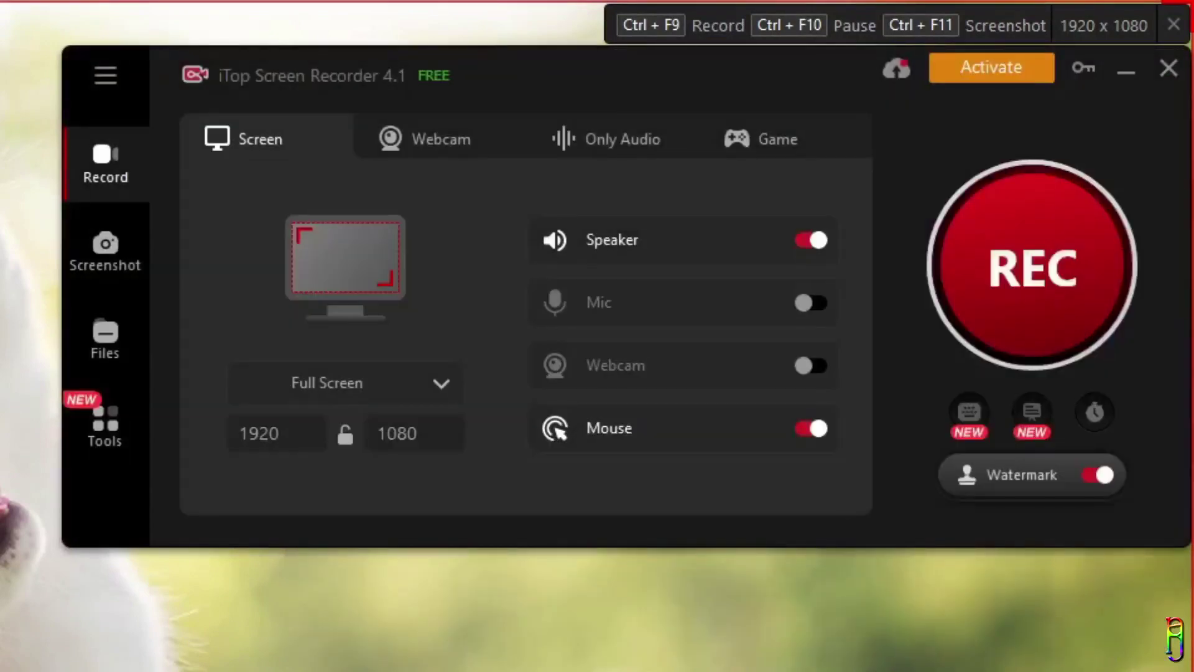
{"action": "left_click", "coordinate": [107, 75]}
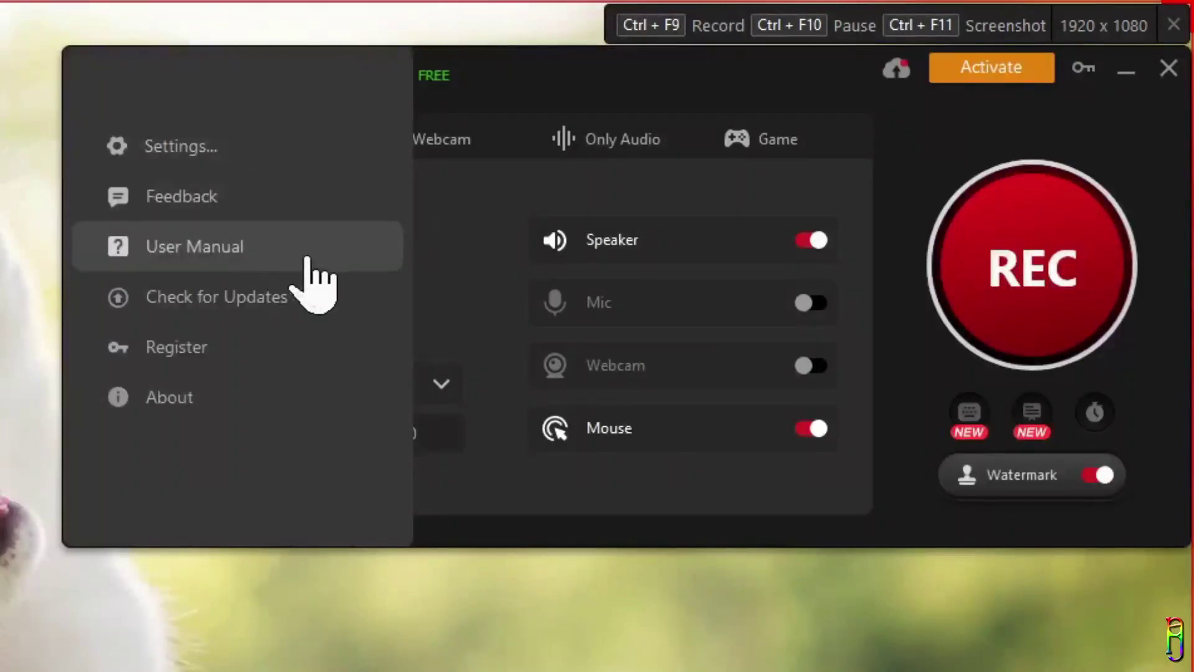
{"action": "left_click", "coordinate": [187, 402]}
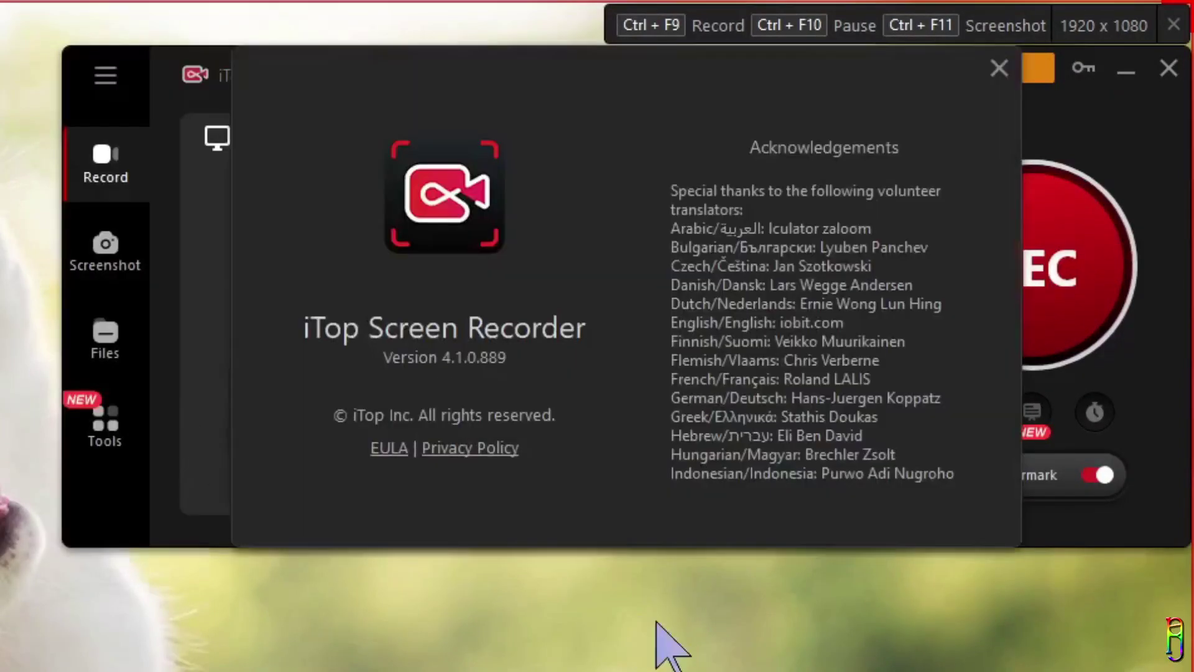
Open the license registration window from the main menu.
{"action": "left_click", "coordinate": [999, 68]}
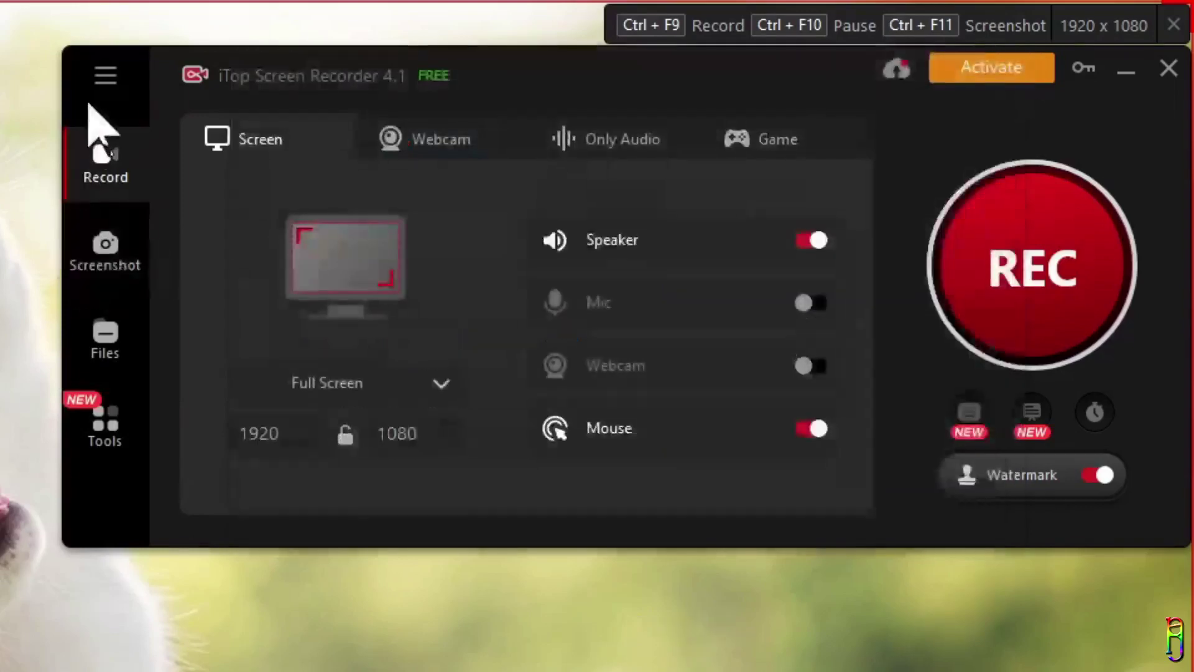
{"action": "left_click", "coordinate": [104, 76]}
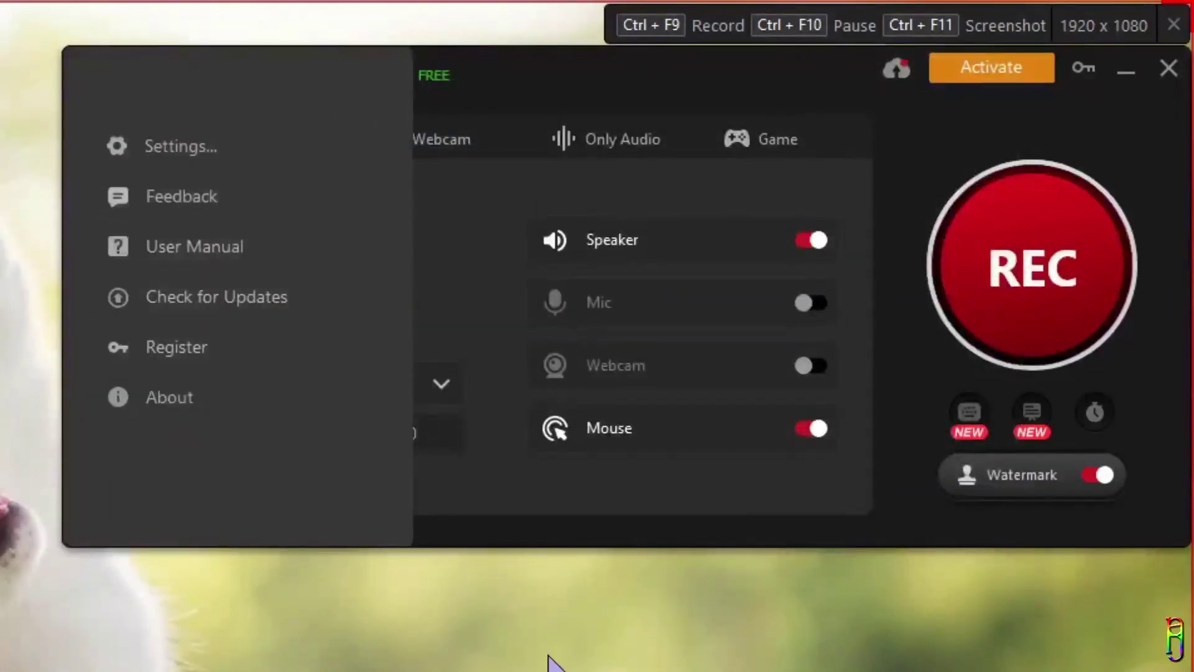
{"action": "left_click", "coordinate": [225, 354]}
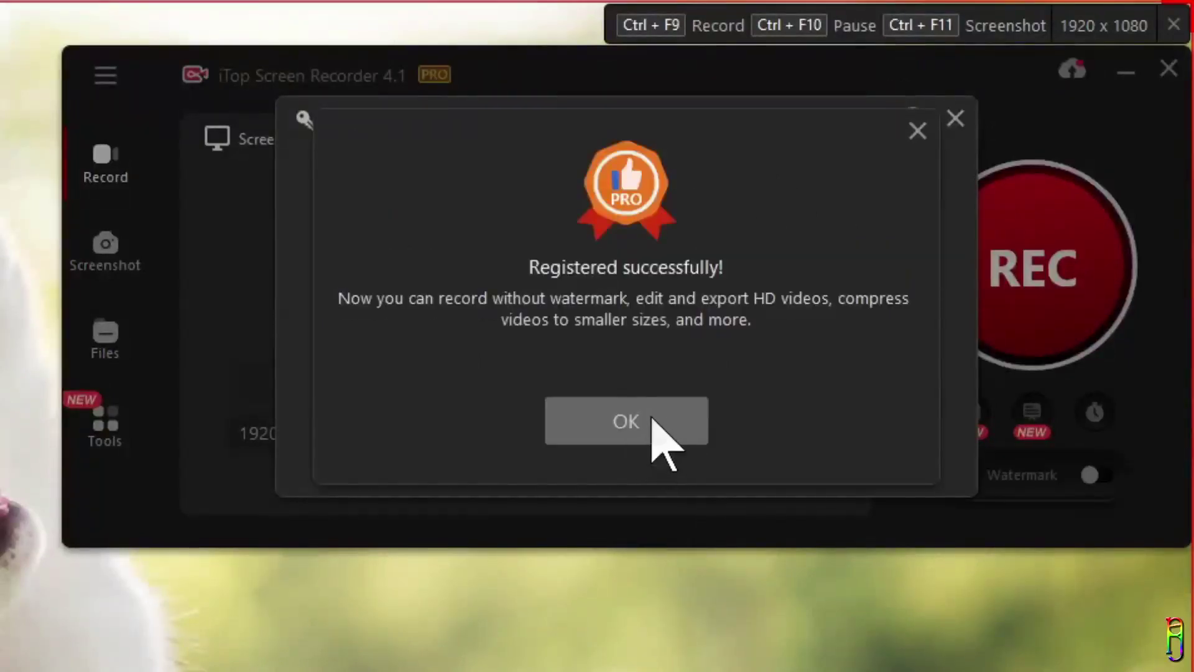
Dismiss the registration message, re-save the Record settings, and show the capture-area modes.
{"action": "left_click", "coordinate": [653, 423]}
{"action": "left_click", "coordinate": [103, 75]}
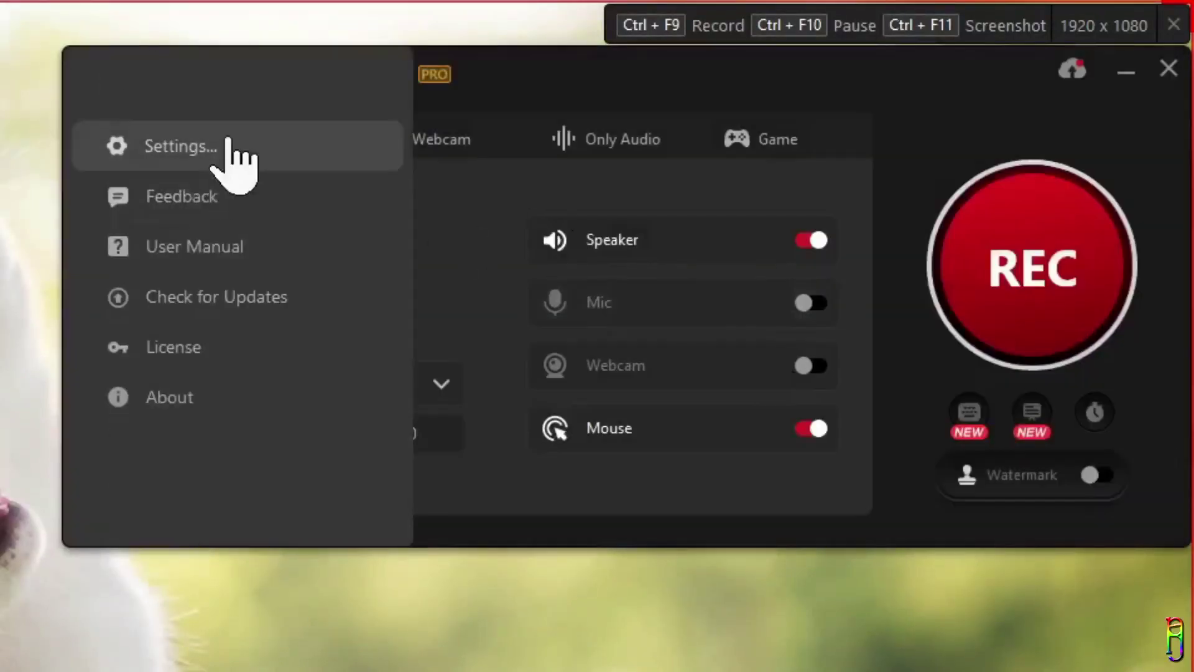
{"action": "left_click", "coordinate": [225, 149]}
{"action": "scroll", "coordinate": [867, 249], "scroll_direction": "down", "scroll_amount": 2}
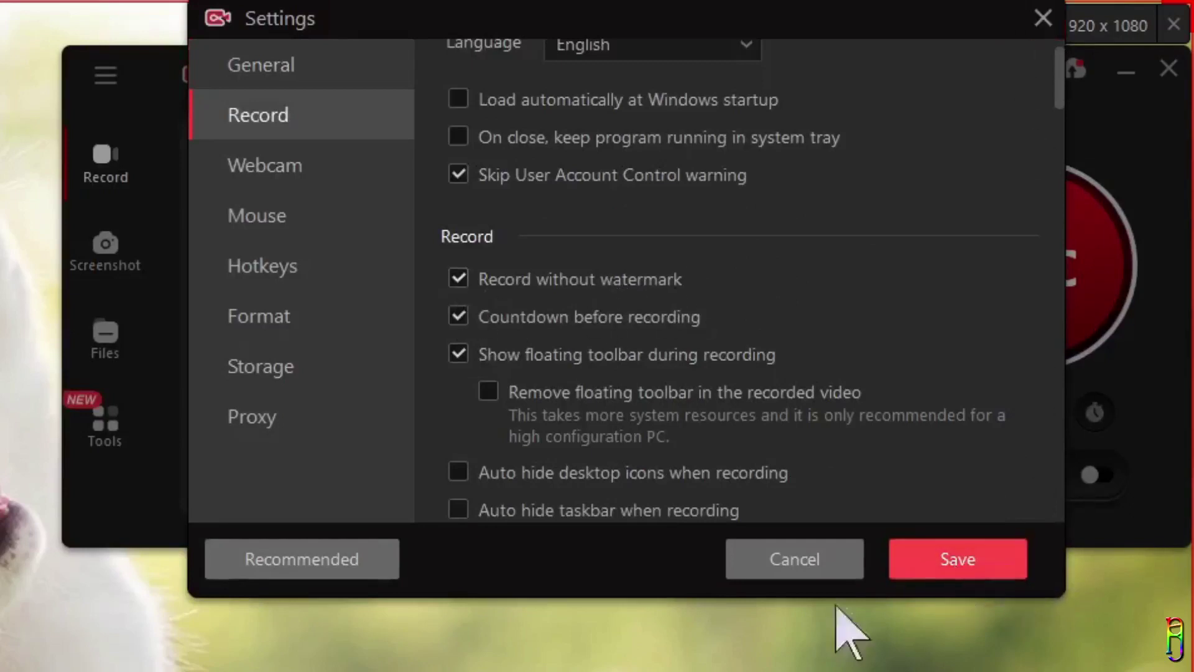
{"action": "left_click", "coordinate": [946, 569]}
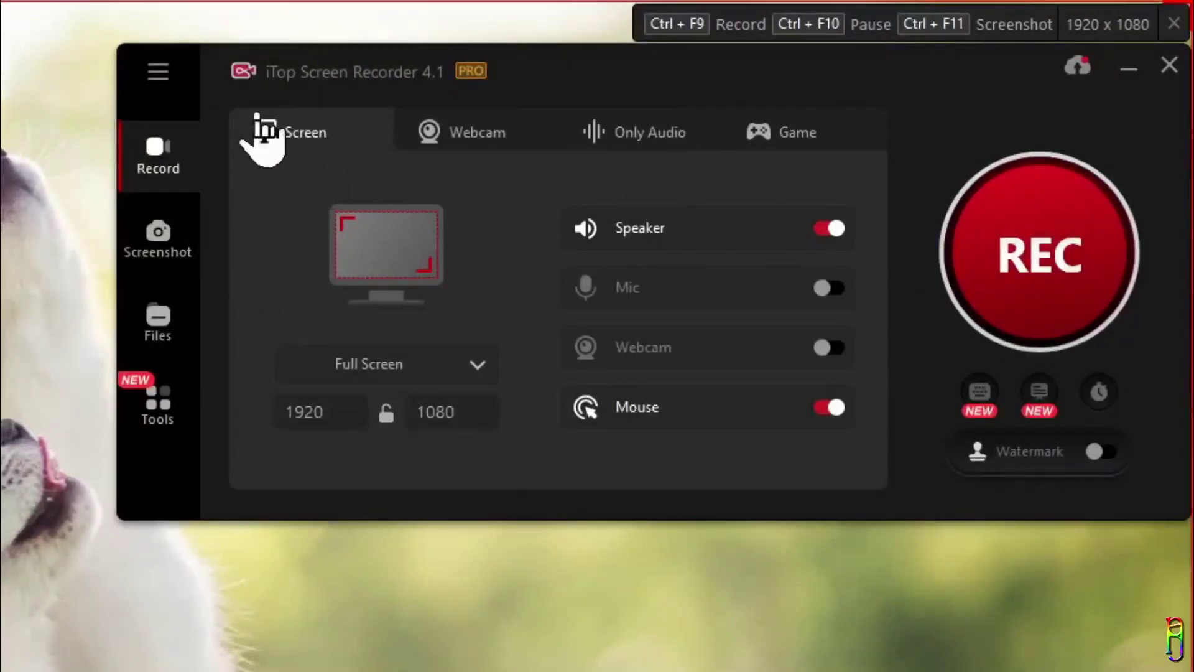
{"action": "left_click", "coordinate": [482, 366]}
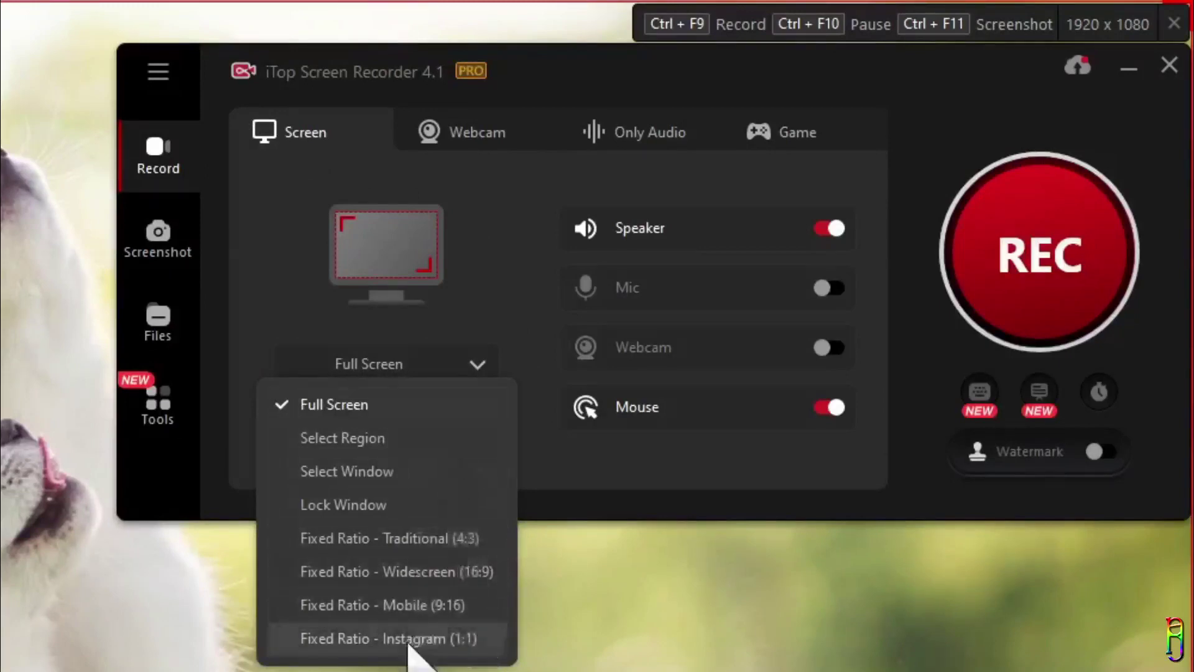
{"action": "left_click", "coordinate": [346, 373]}
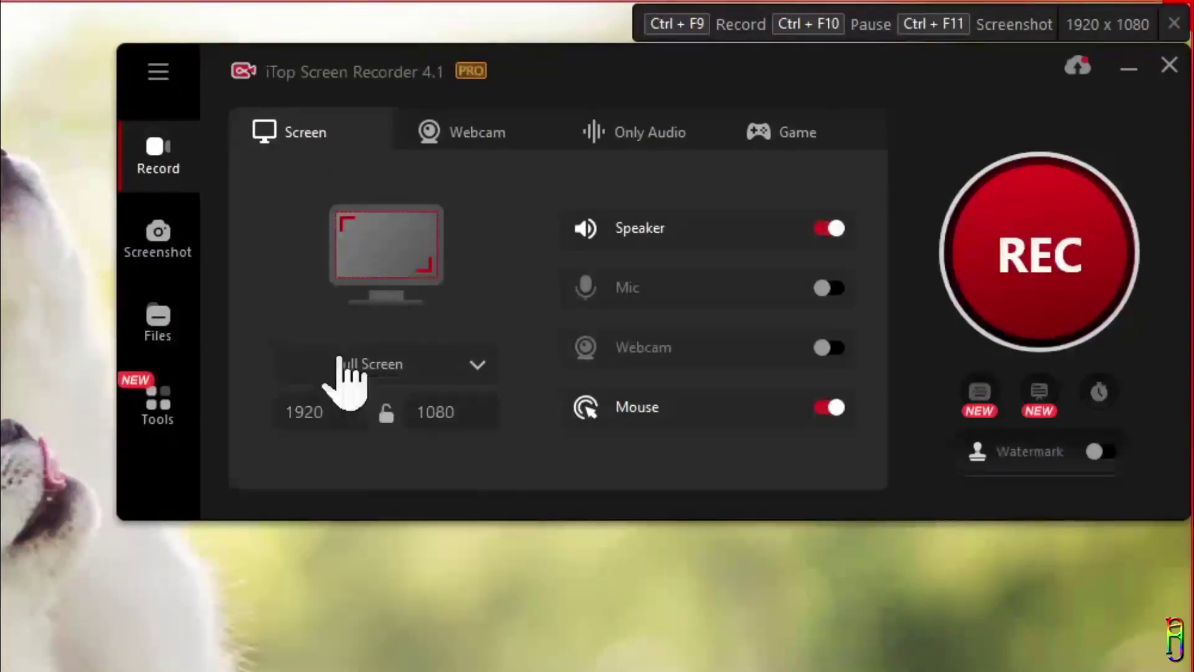
{"action": "left_click", "coordinate": [833, 287]}
{"action": "left_click", "coordinate": [833, 287]}
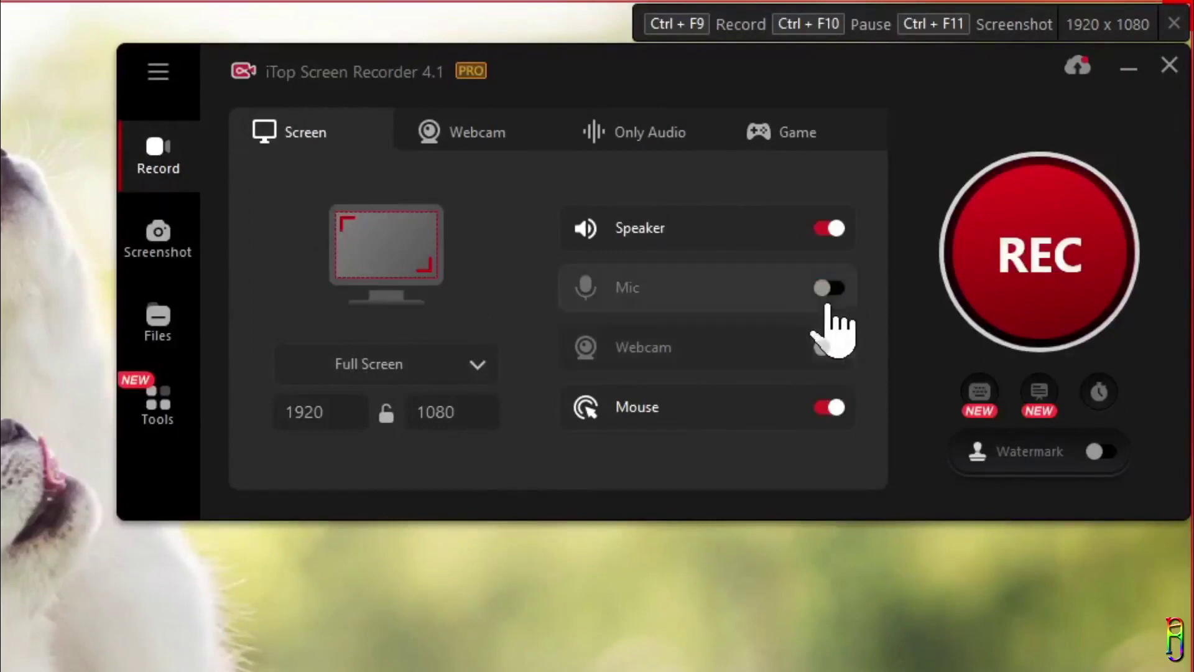
{"action": "left_click", "coordinate": [833, 347]}
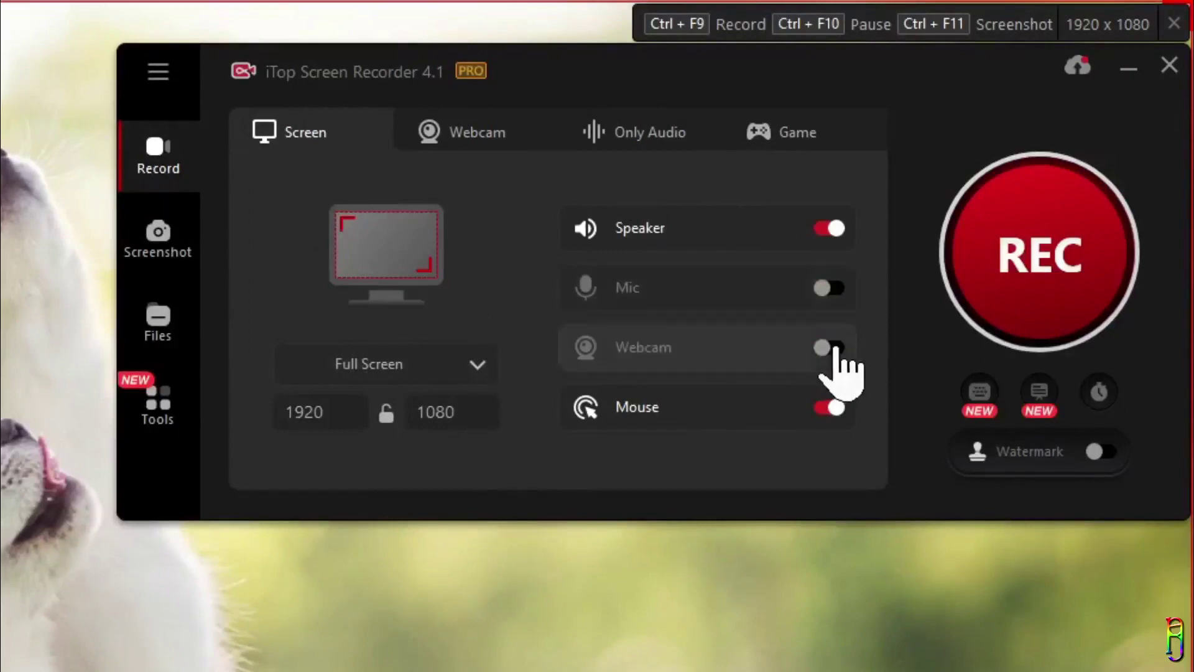
{"action": "left_click", "coordinate": [487, 133]}
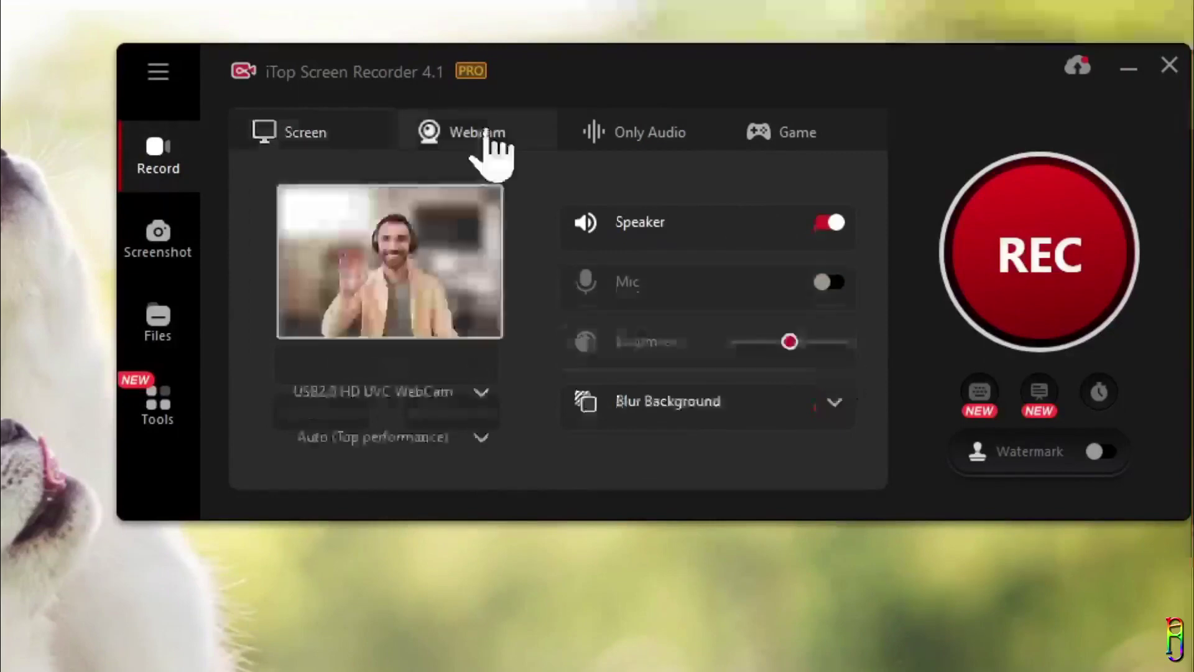
{"action": "left_click", "coordinate": [480, 394]}
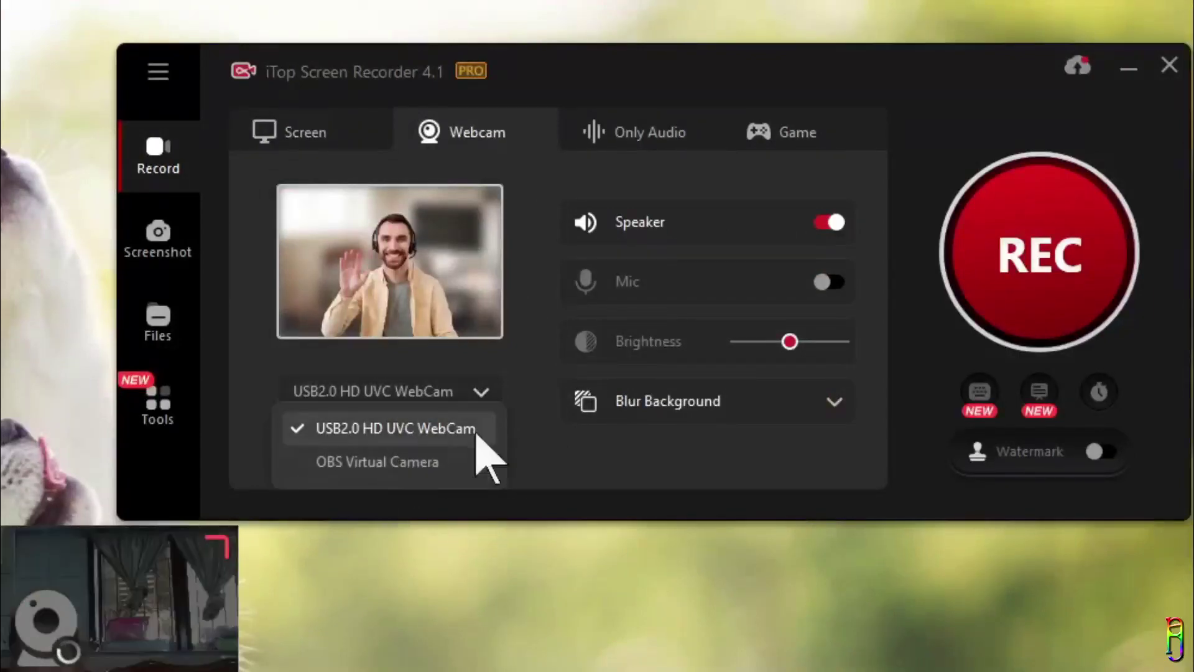
{"action": "left_click", "coordinate": [529, 373]}
{"action": "left_click", "coordinate": [482, 437]}
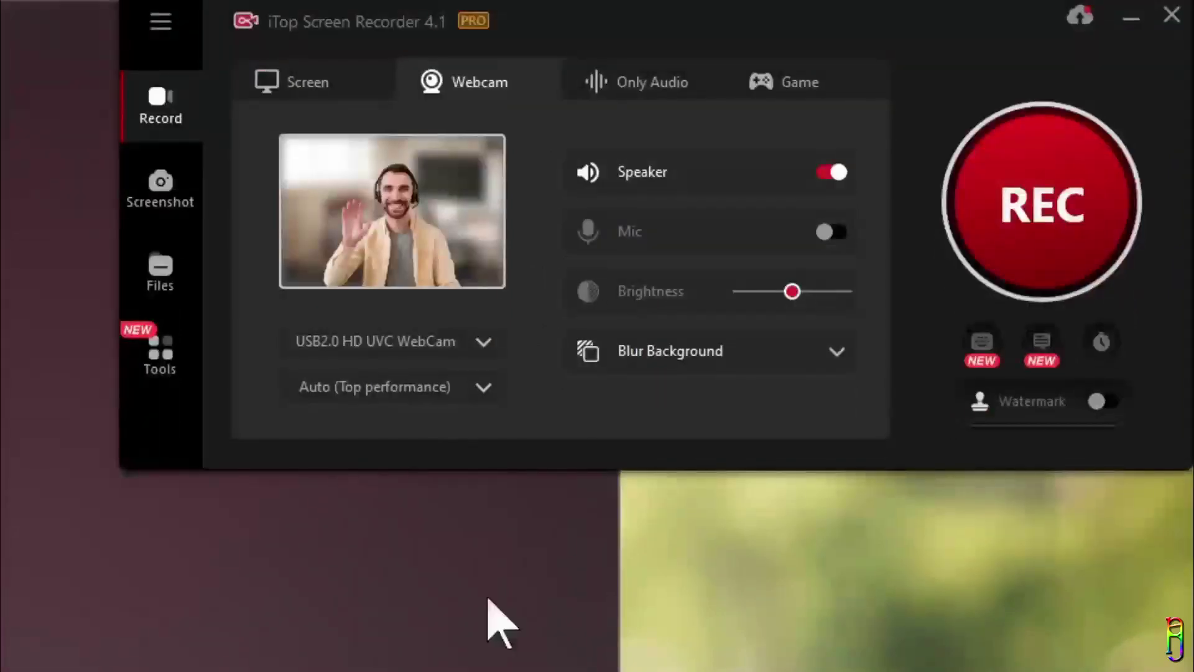
{"action": "left_click", "coordinate": [630, 87]}
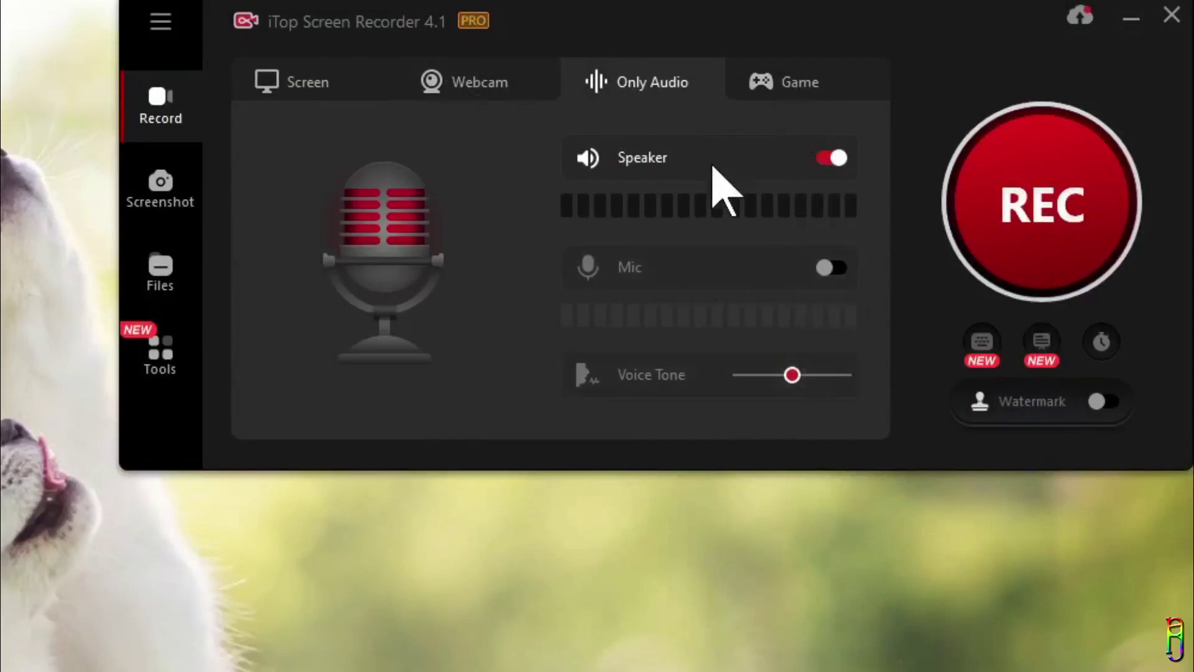
{"action": "left_click", "coordinate": [807, 78]}
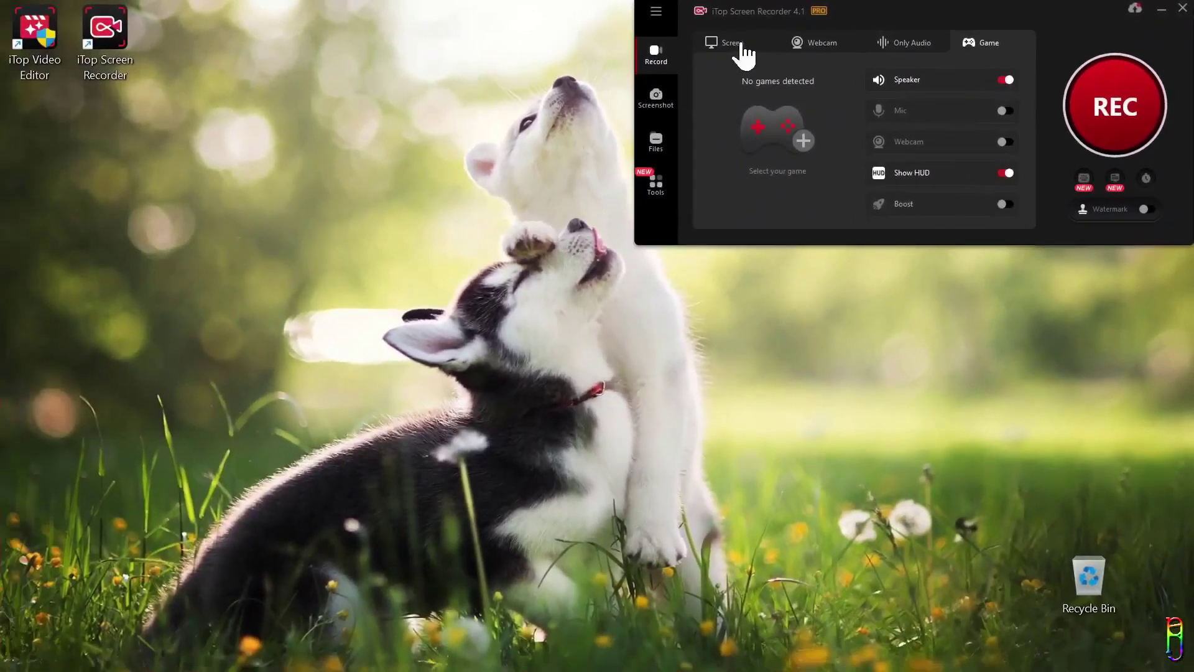
Select a 1005 x 1015 region on the desktop's right side and start recording.
{"action": "left_click", "coordinate": [742, 45]}
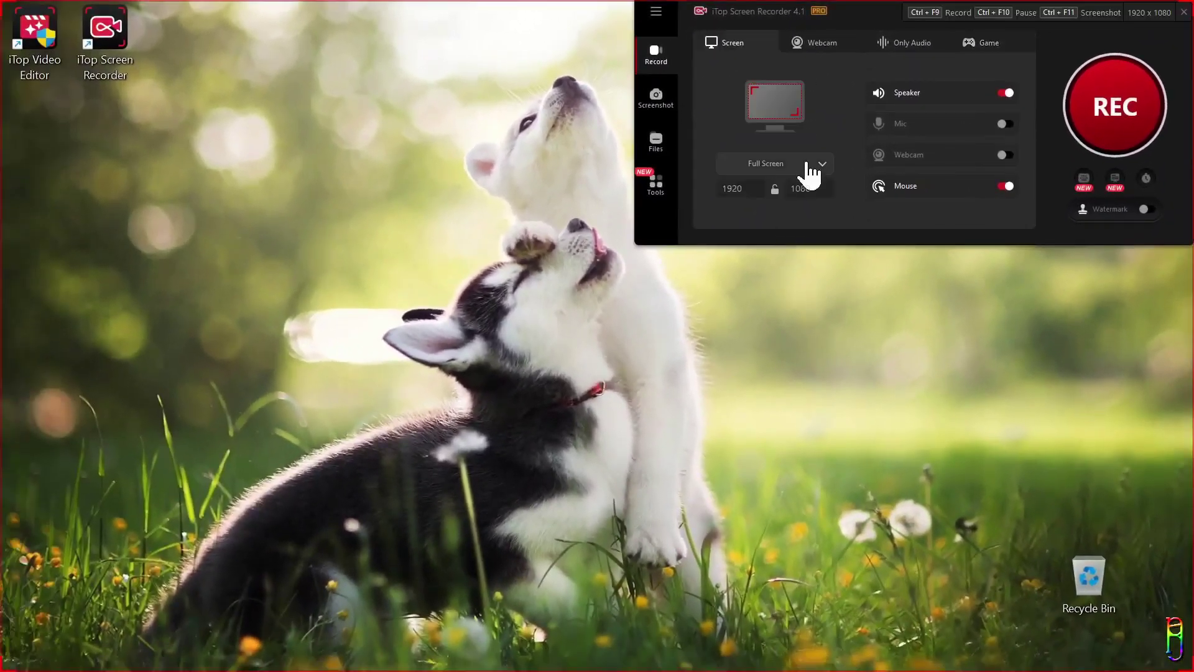
{"action": "left_click", "coordinate": [808, 163]}
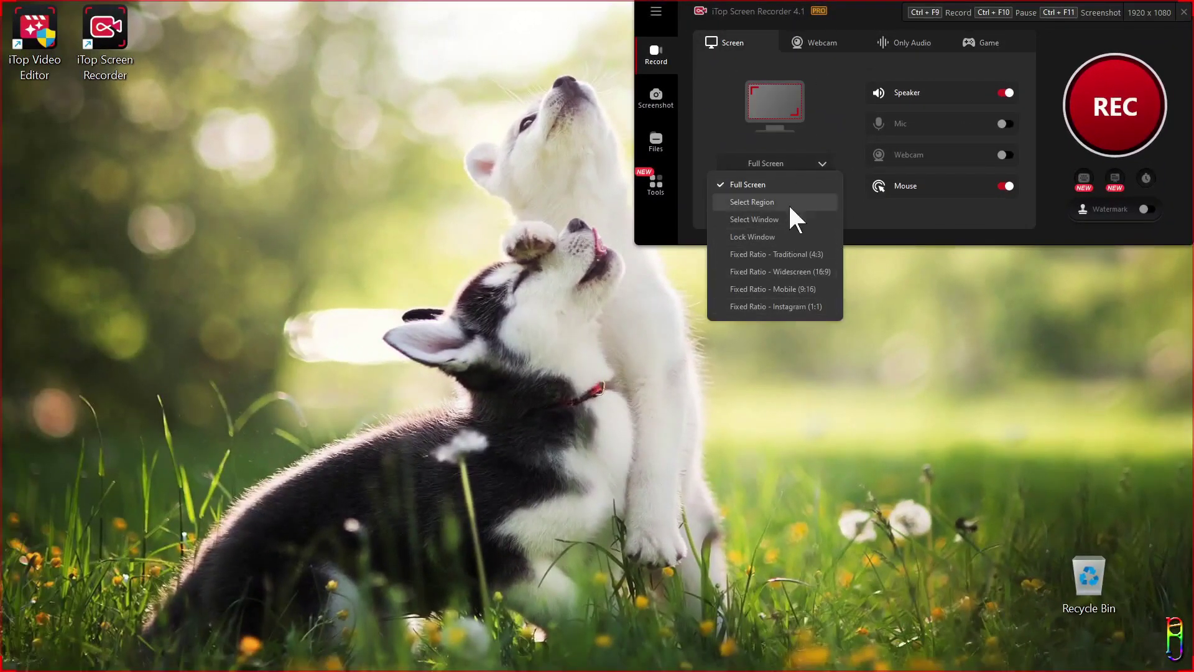
{"action": "left_click", "coordinate": [771, 202]}
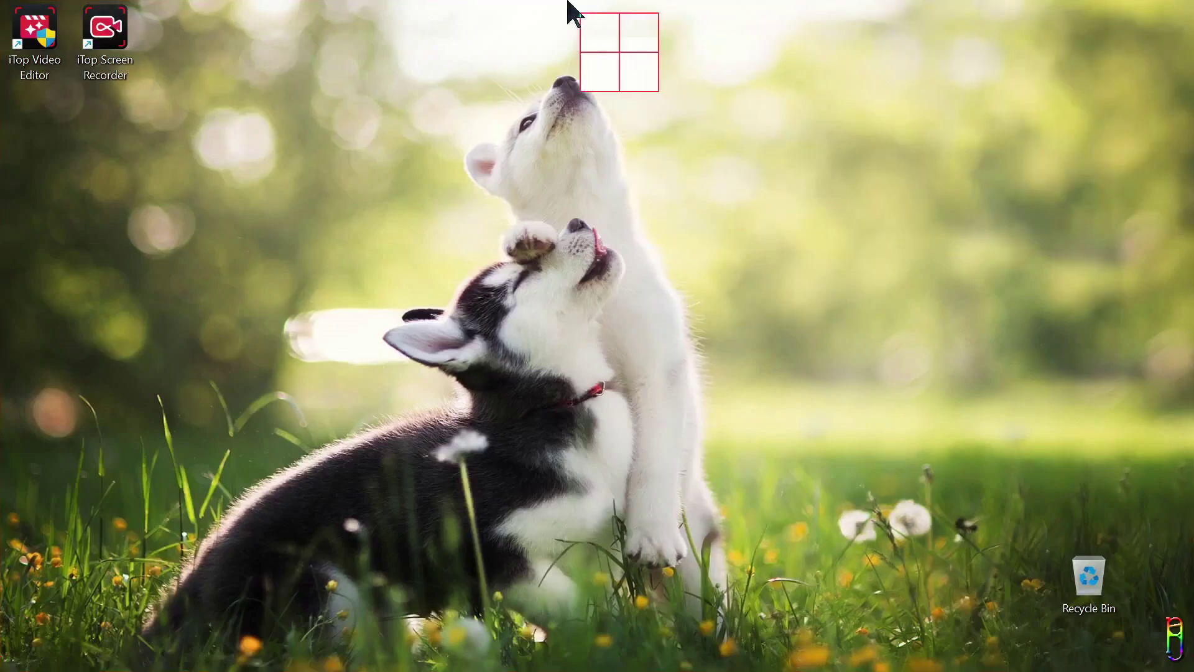
{"action": "left_click_drag", "start_coordinate": [567, 1], "coordinate": [1193, 633]}
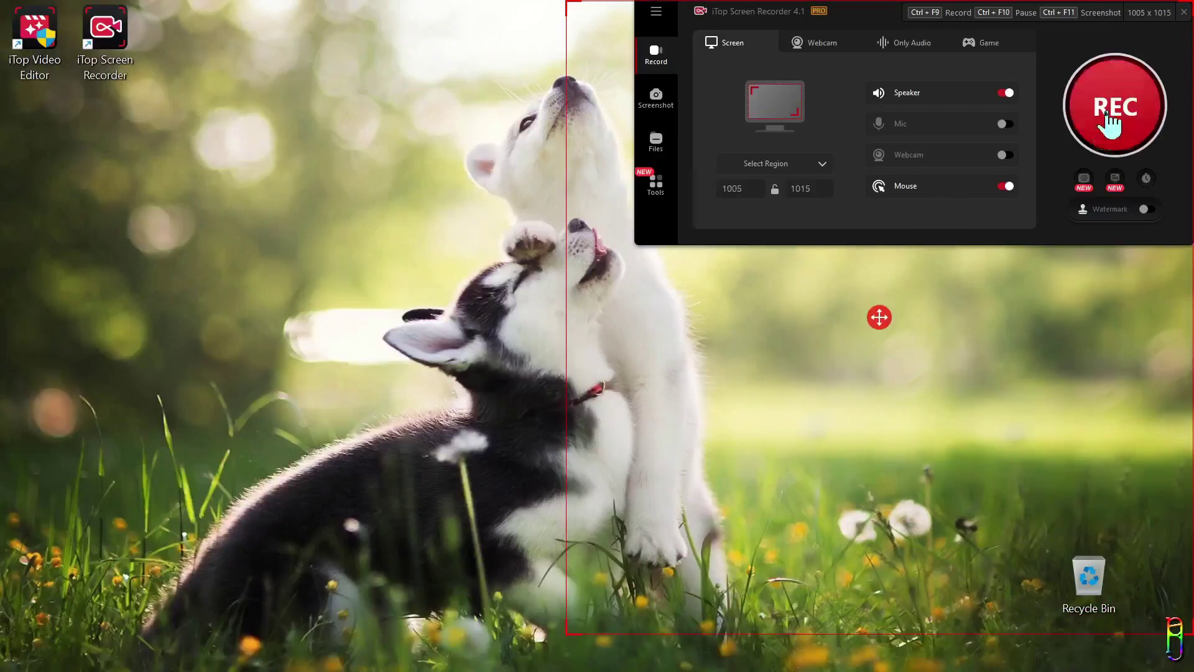
{"action": "left_click", "coordinate": [1110, 125]}
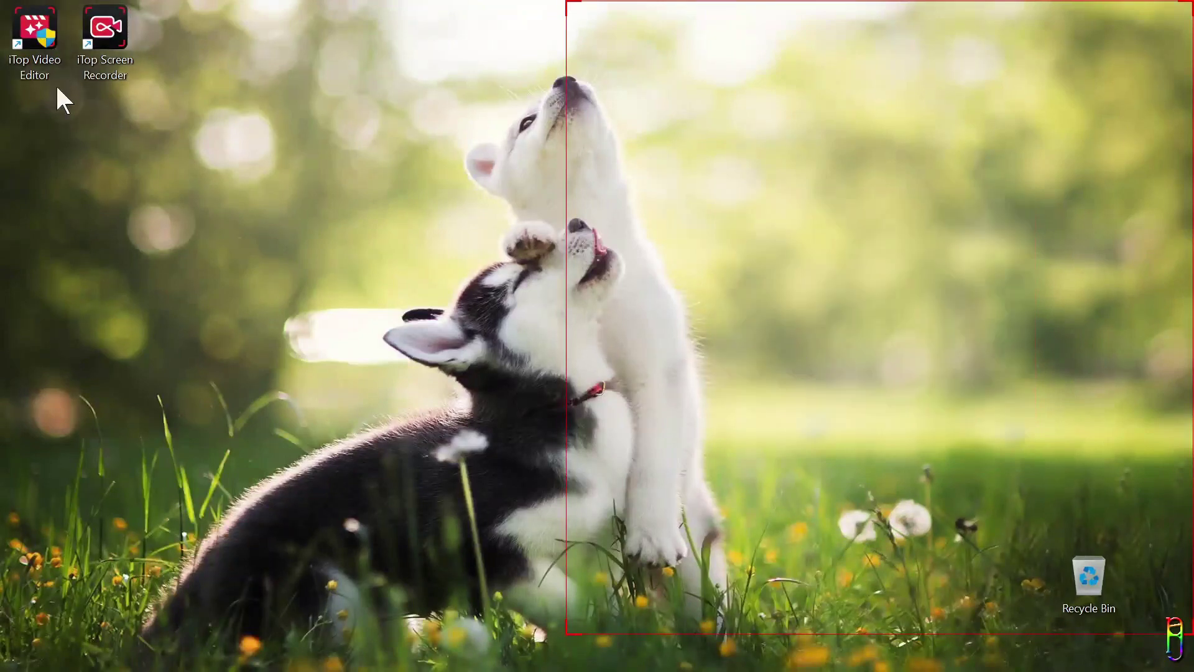
Draw a magenta arrow, green ellipse and orange line on screen, then clear them all.
{"action": "left_click_drag", "start_coordinate": [105, 31], "coordinate": [808, 121]}
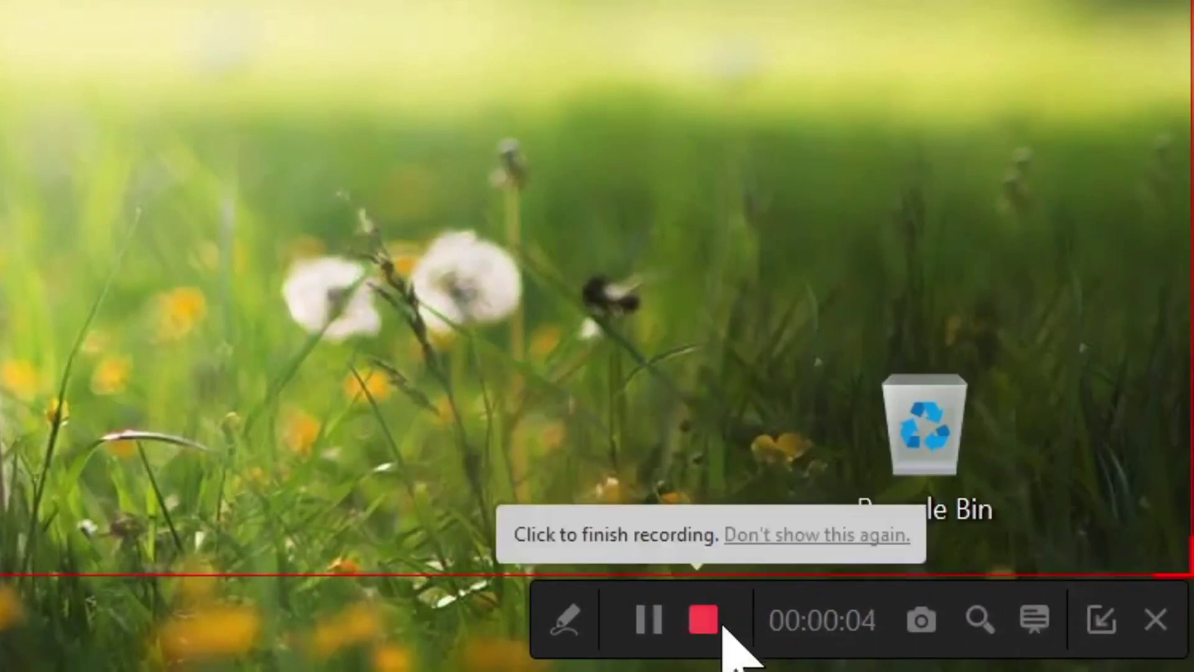
{"action": "left_click", "coordinate": [566, 621]}
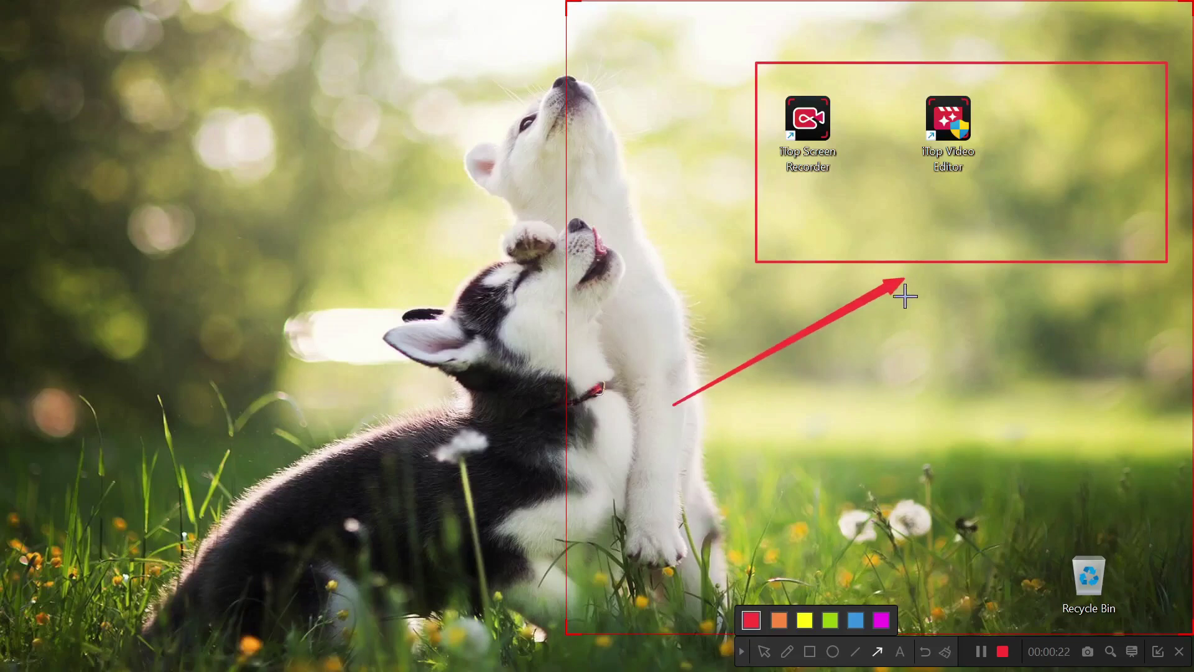
{"action": "left_click", "coordinate": [881, 620]}
{"action": "left_click_drag", "start_coordinate": [1152, 460], "coordinate": [967, 284]}
{"action": "left_click_drag", "start_coordinate": [767, 62], "coordinate": [1029, 268]}
{"action": "left_click", "coordinate": [779, 620]}
{"action": "left_click_drag", "start_coordinate": [680, 194], "coordinate": [873, 26]}
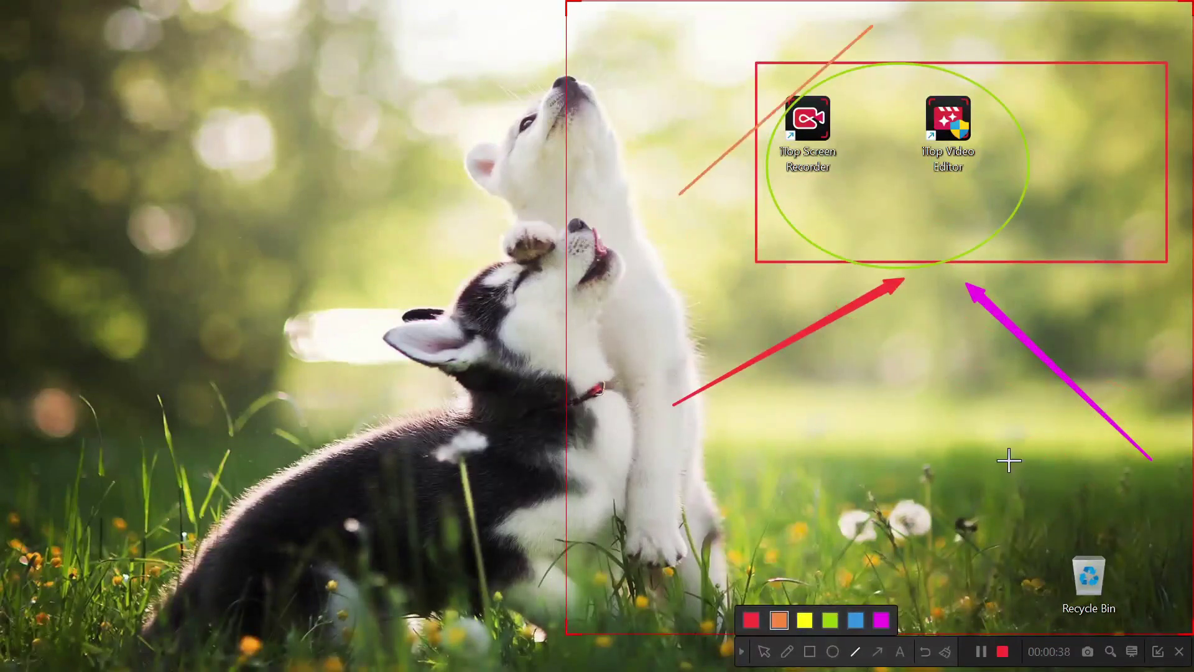
{"action": "left_click", "coordinate": [945, 651]}
Add the text 'Please' below the icons, stop recording and decline the cloud upload.
{"action": "left_click", "coordinate": [900, 651]}
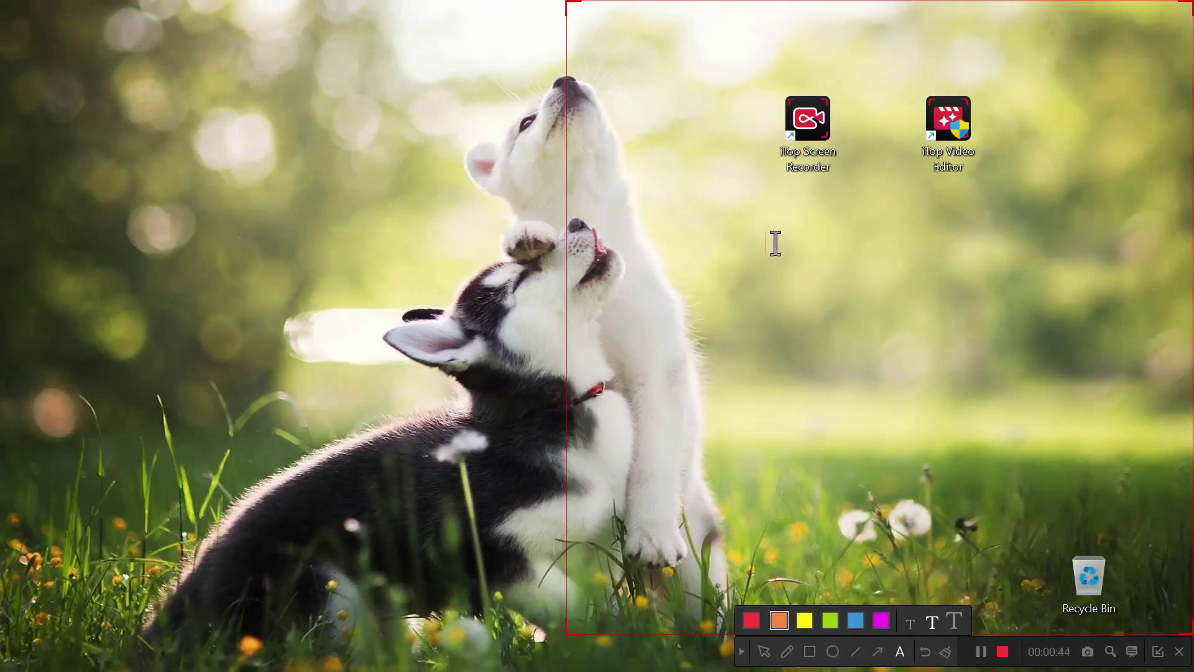
{"action": "left_click", "coordinate": [766, 242]}
{"action": "type", "text": "Please subscribe to the channel. THANKS!!!"}
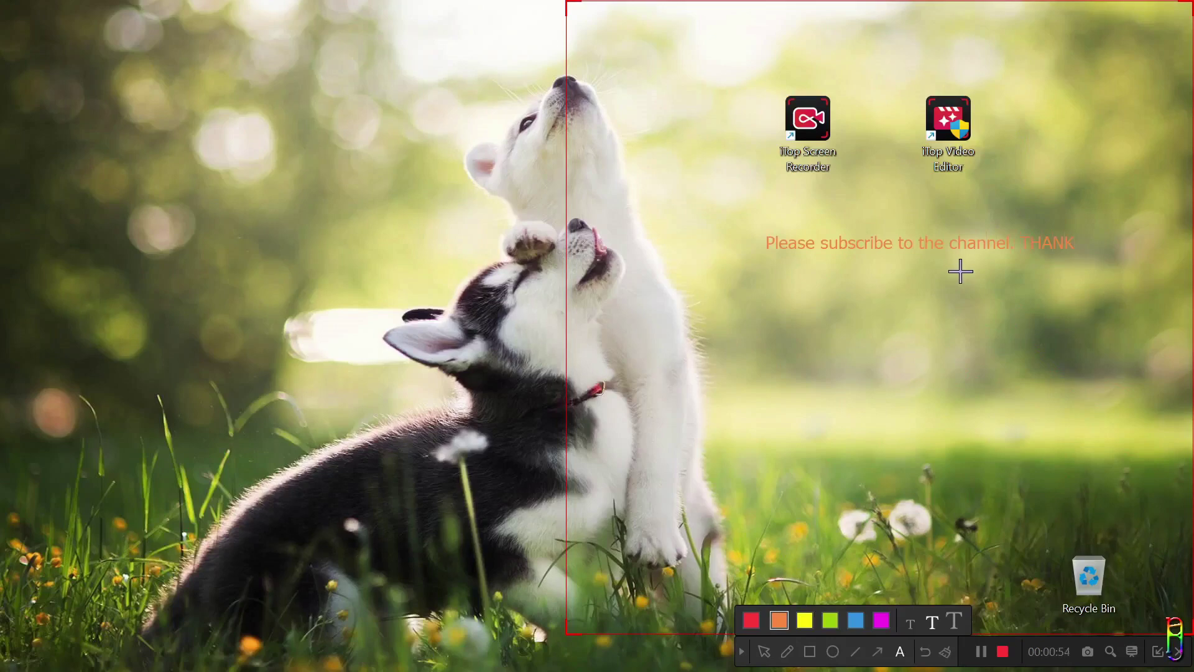
{"action": "left_click", "coordinate": [1002, 651]}
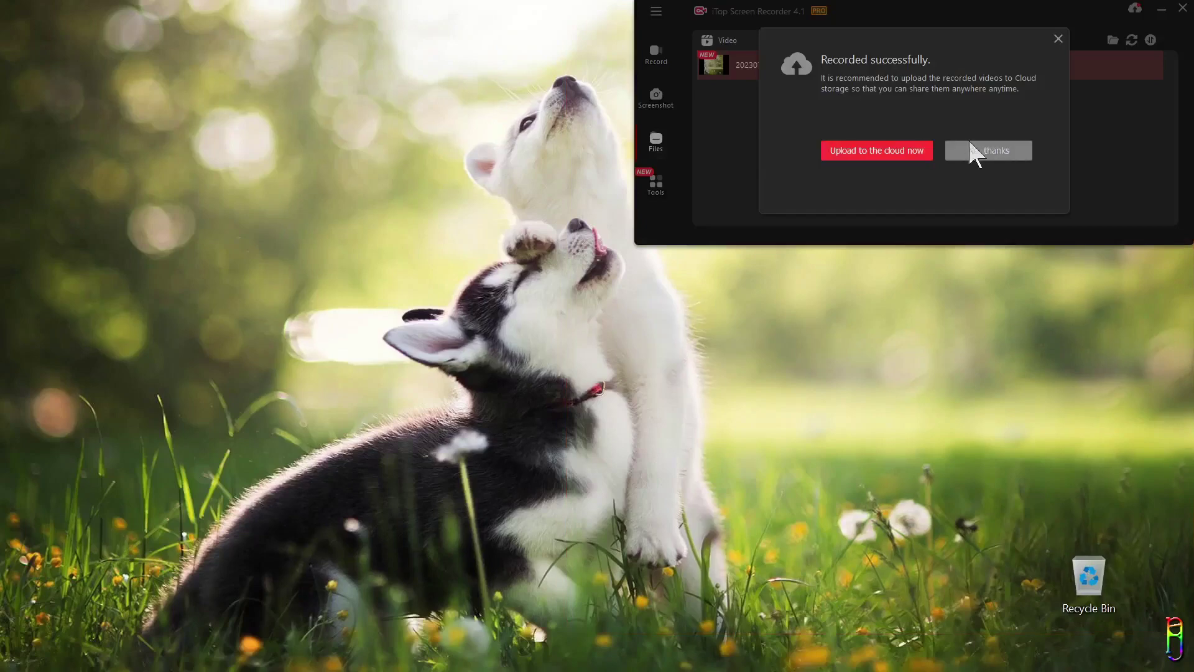
{"action": "left_click", "coordinate": [986, 151]}
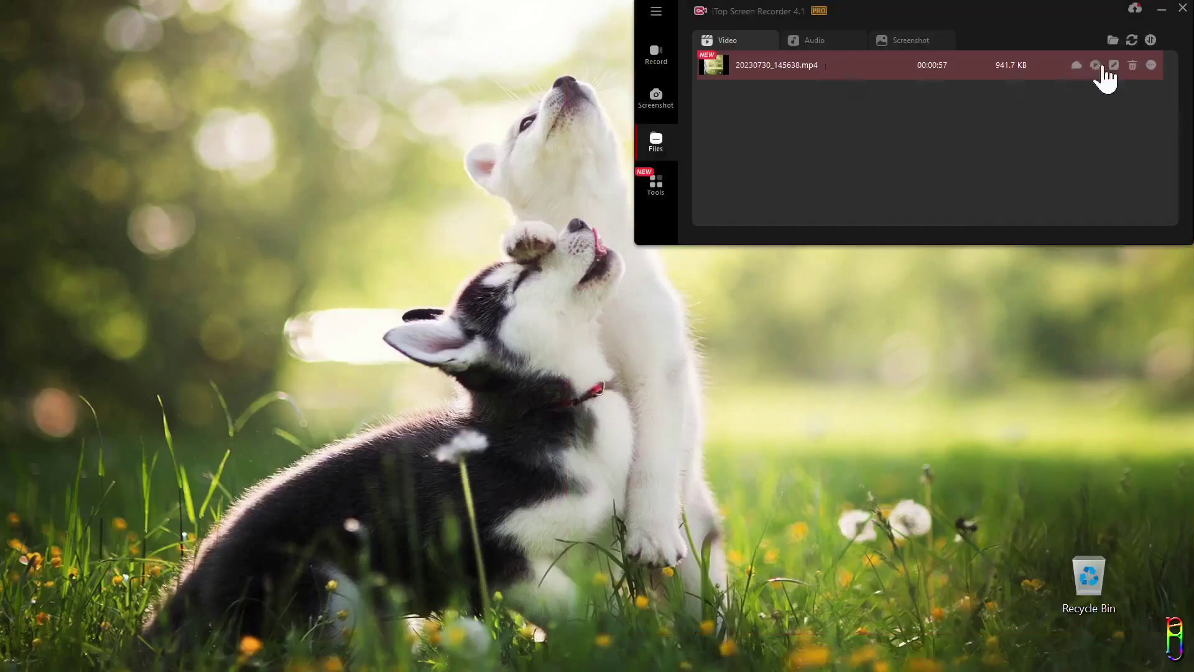
Play 20230730_145638.mp4 in VLC, reposition and resize the player, then close it.
{"action": "left_click", "coordinate": [1094, 65]}
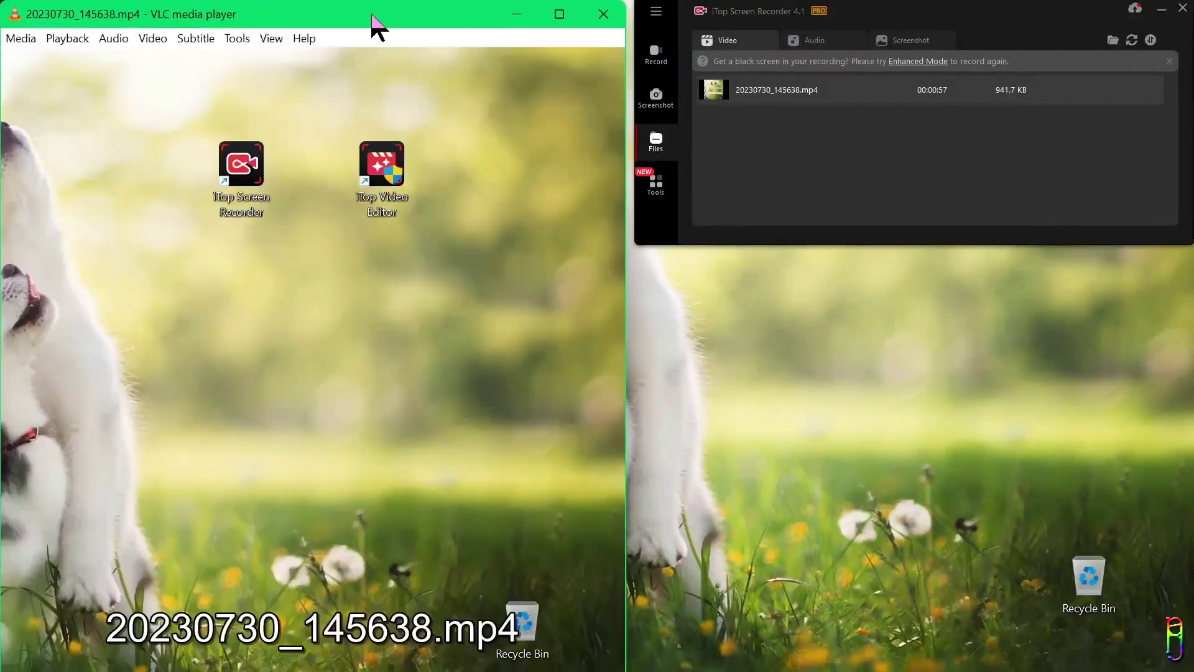
{"action": "left_click_drag", "start_coordinate": [376, 27], "coordinate": [700, 17]}
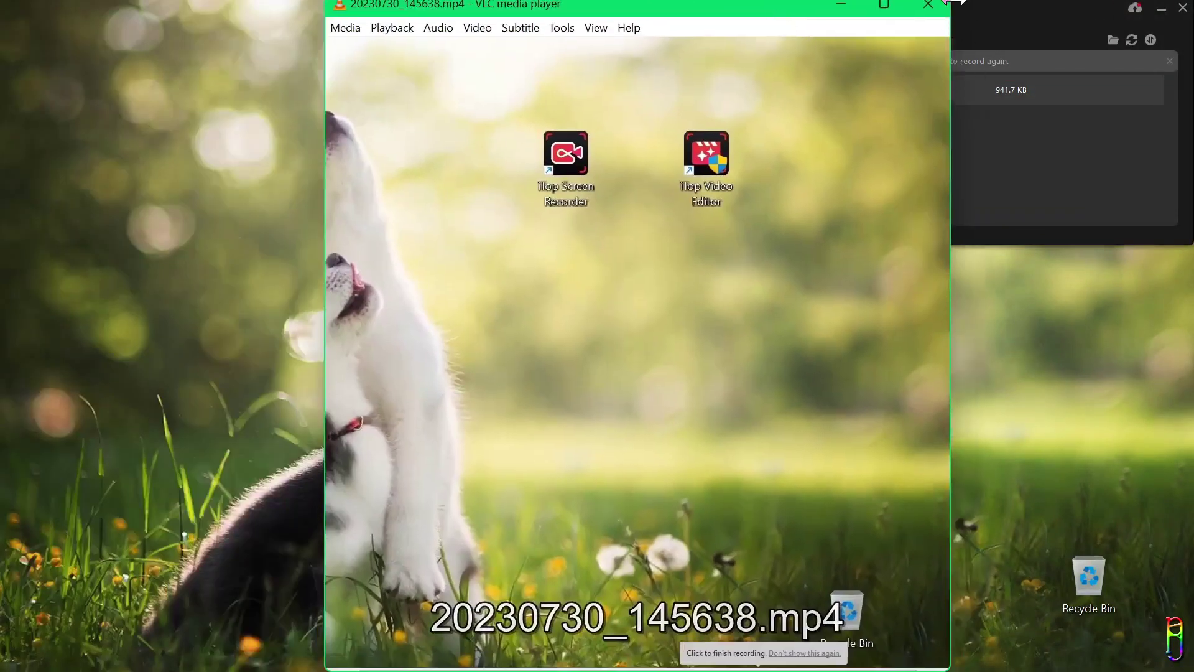
{"action": "left_click_drag", "start_coordinate": [947, 664], "coordinate": [721, 664]}
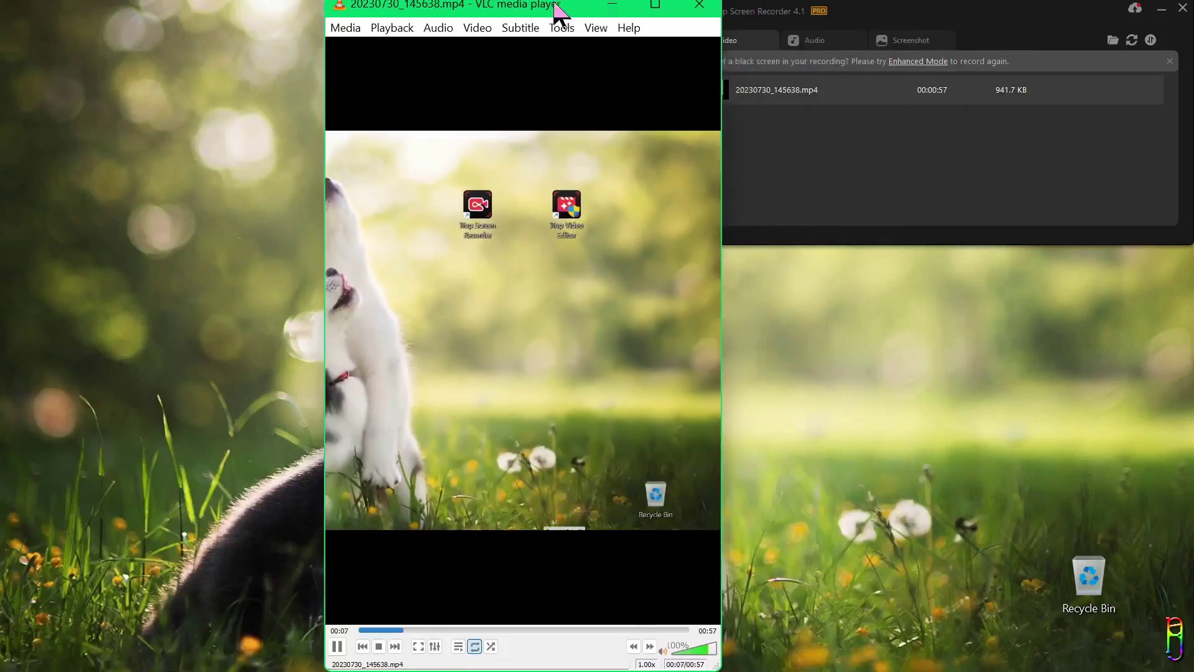
{"action": "left_click_drag", "start_coordinate": [563, 11], "coordinate": [635, 93]}
{"action": "left_click_drag", "start_coordinate": [775, 381], "coordinate": [875, 392]}
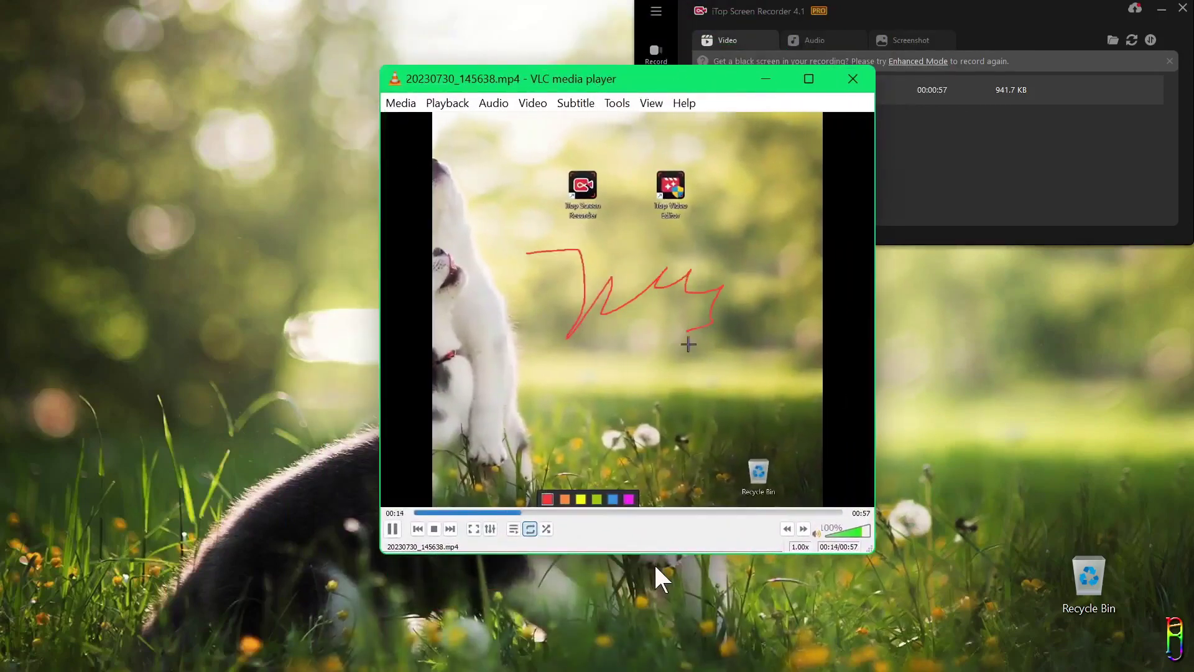
{"action": "left_click_drag", "start_coordinate": [653, 562], "coordinate": [653, 628]}
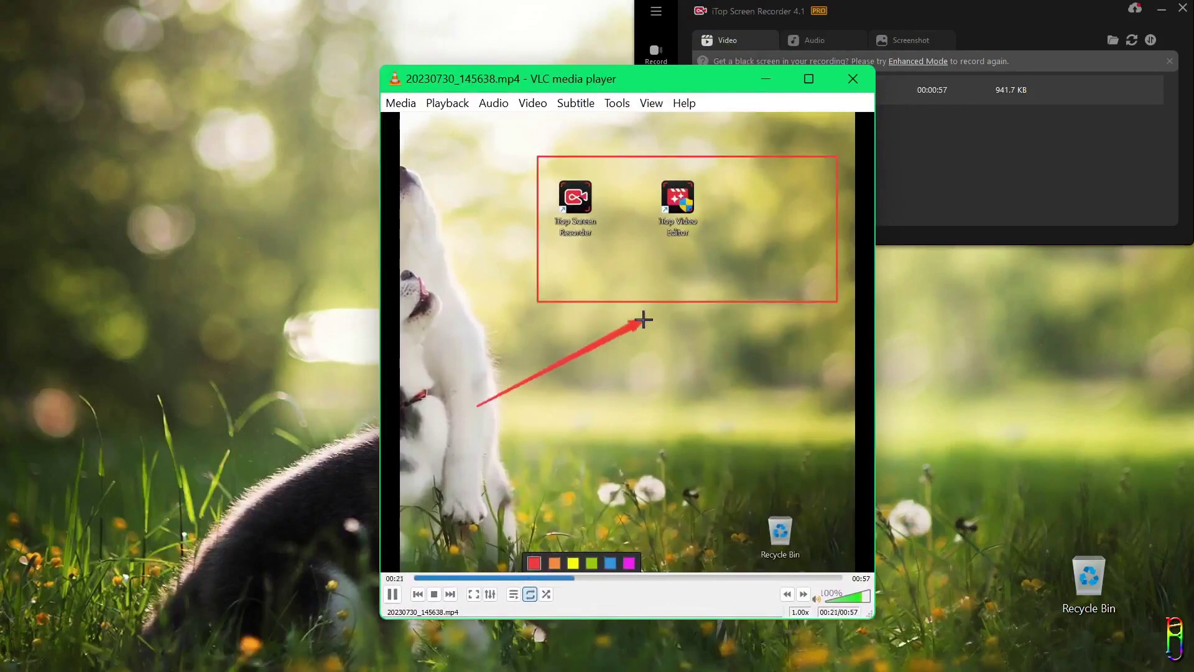
{"action": "left_click", "coordinate": [853, 79]}
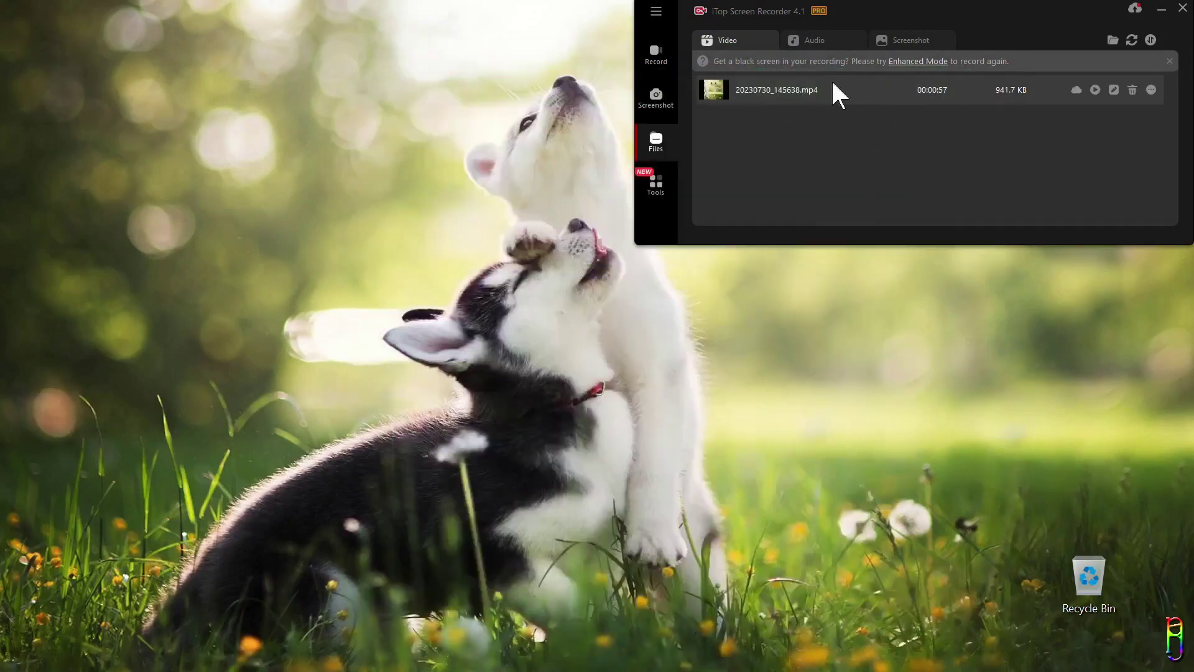
On the Screenshot page, try Full Screen, Window and Scrolling modes, then choose Customize.
{"action": "left_click", "coordinate": [655, 53]}
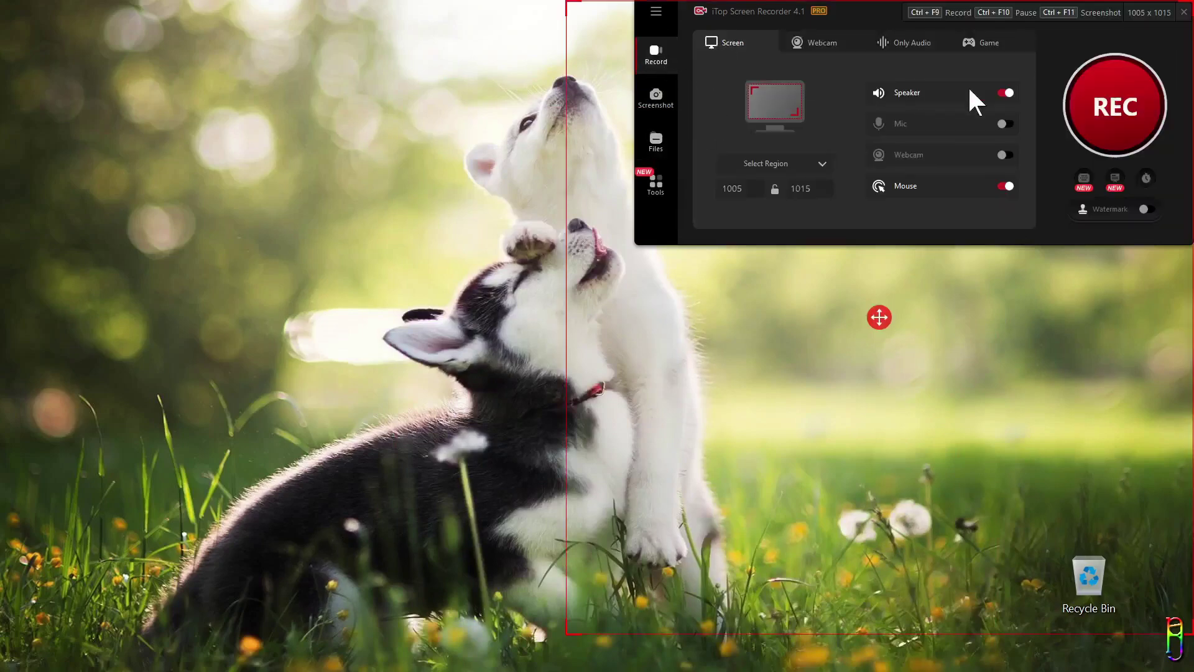
{"action": "left_click", "coordinate": [657, 98]}
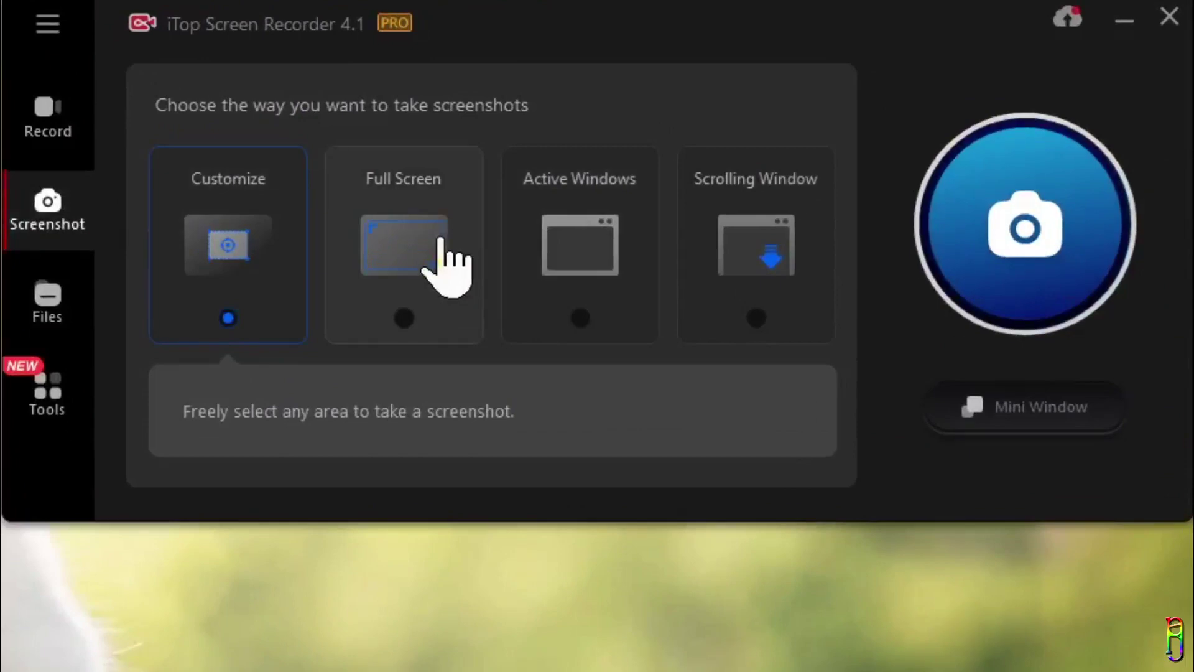
{"action": "left_click", "coordinate": [446, 264]}
{"action": "left_click", "coordinate": [565, 260]}
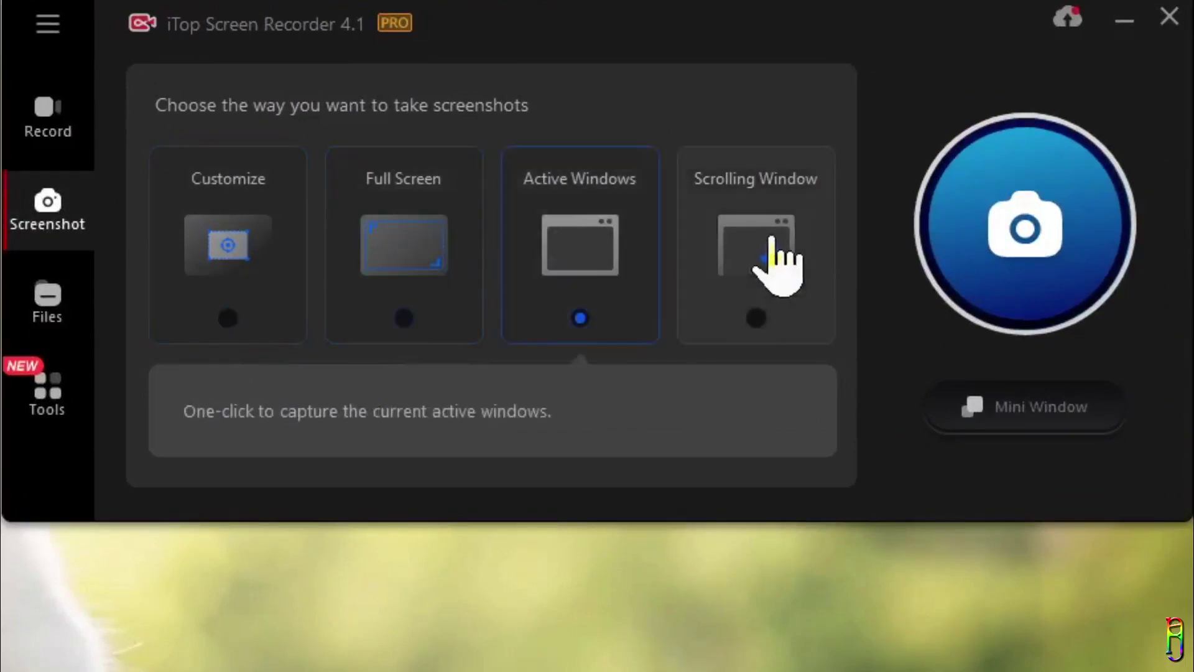
{"action": "left_click", "coordinate": [771, 242]}
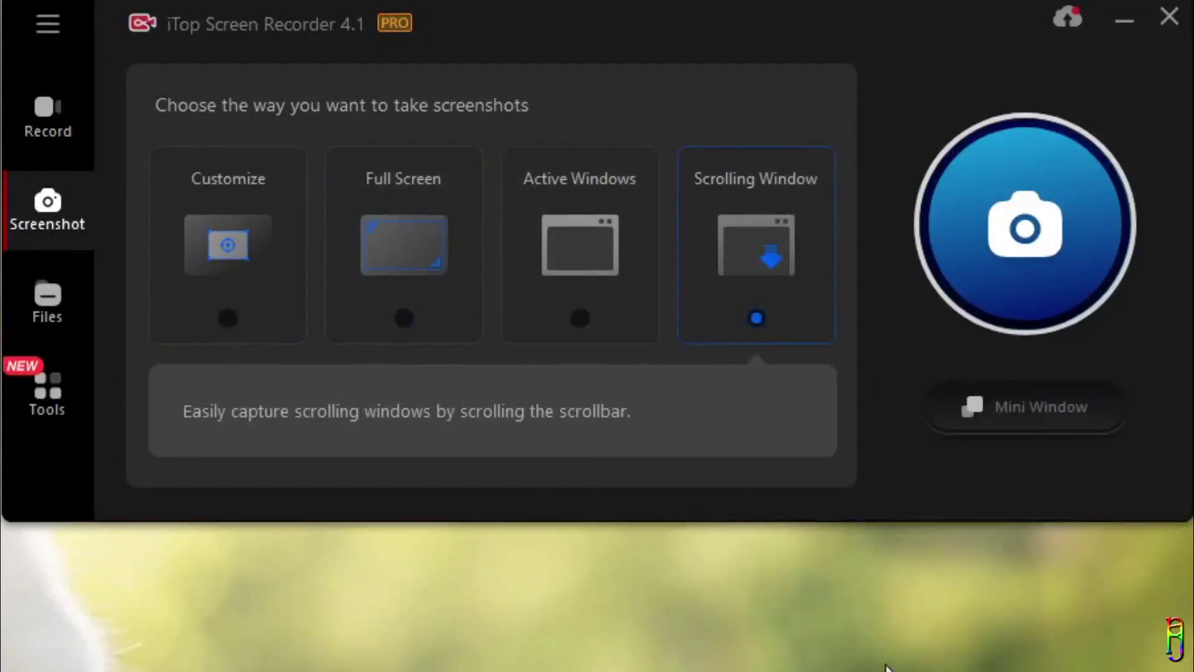
{"action": "left_click", "coordinate": [231, 239]}
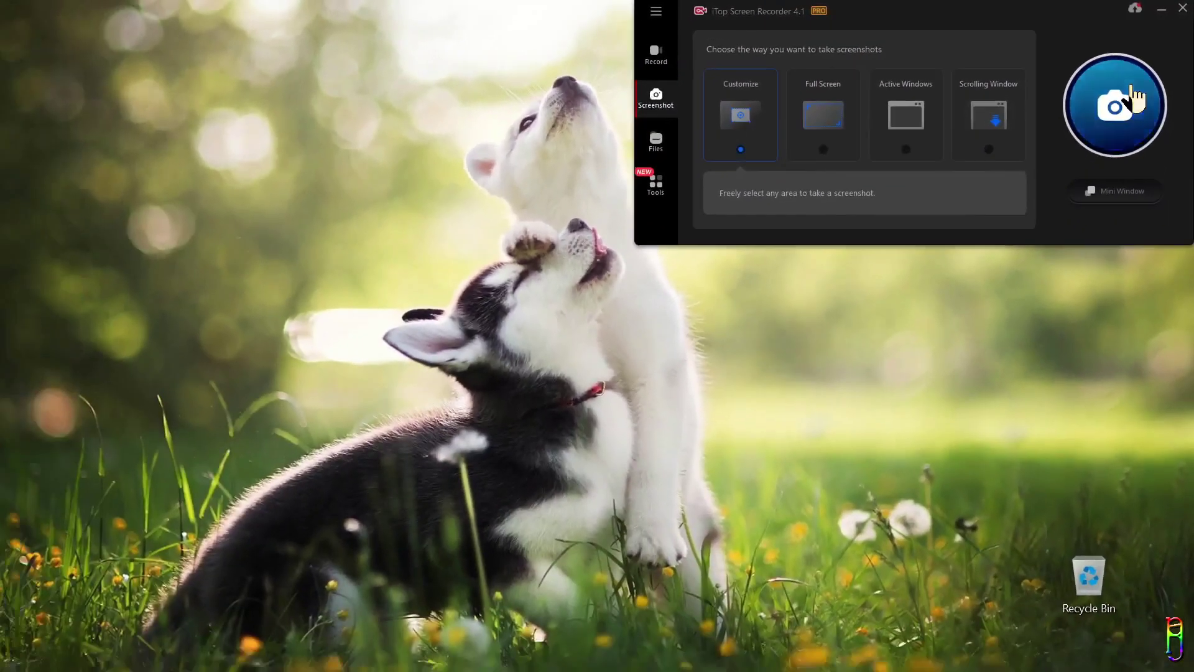
Capture the screenshot, draw arrows to both iTop desktop icons, and save it.
{"action": "left_click", "coordinate": [1115, 105]}
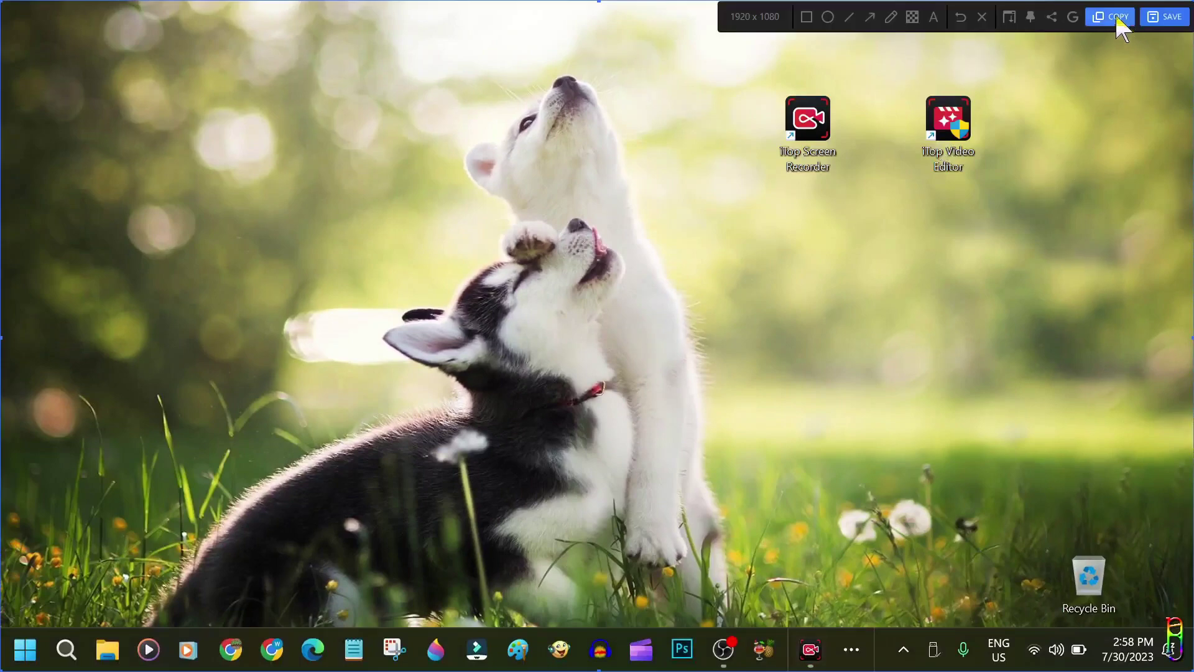
{"action": "mouse_move", "coordinate": [538, 289]}
{"action": "left_mouse_down"}
{"action": "mouse_move", "coordinate": [799, 226]}
{"action": "mouse_move", "coordinate": [812, 177]}
{"action": "left_mouse_up"}
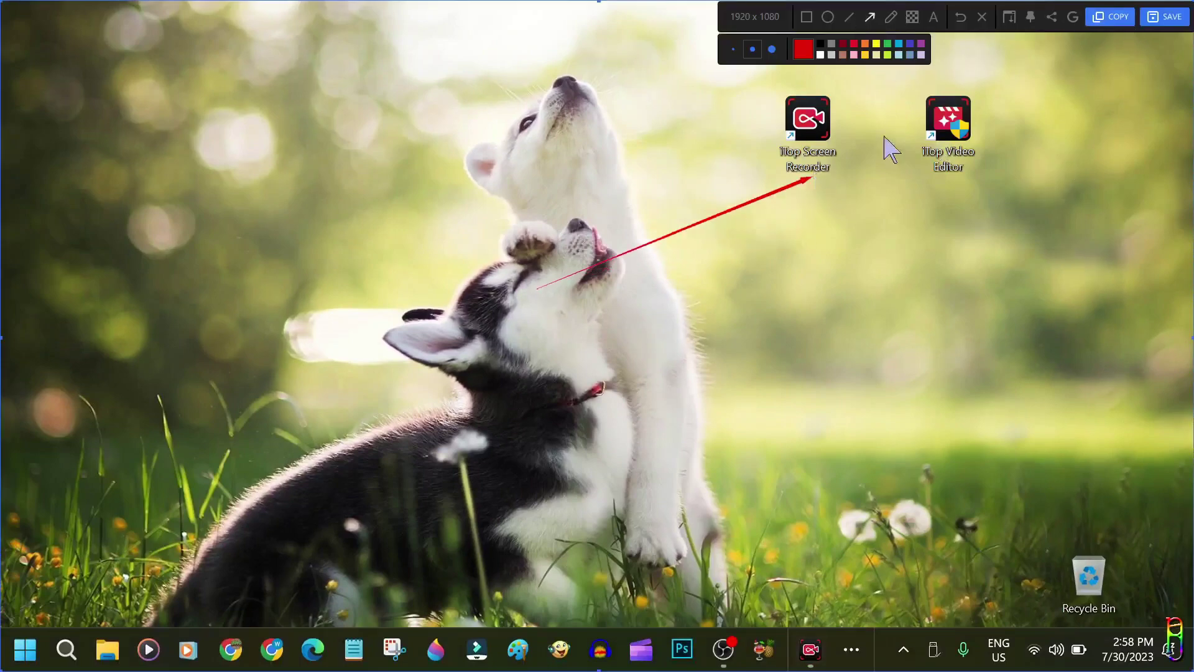
{"action": "left_click", "coordinate": [870, 17]}
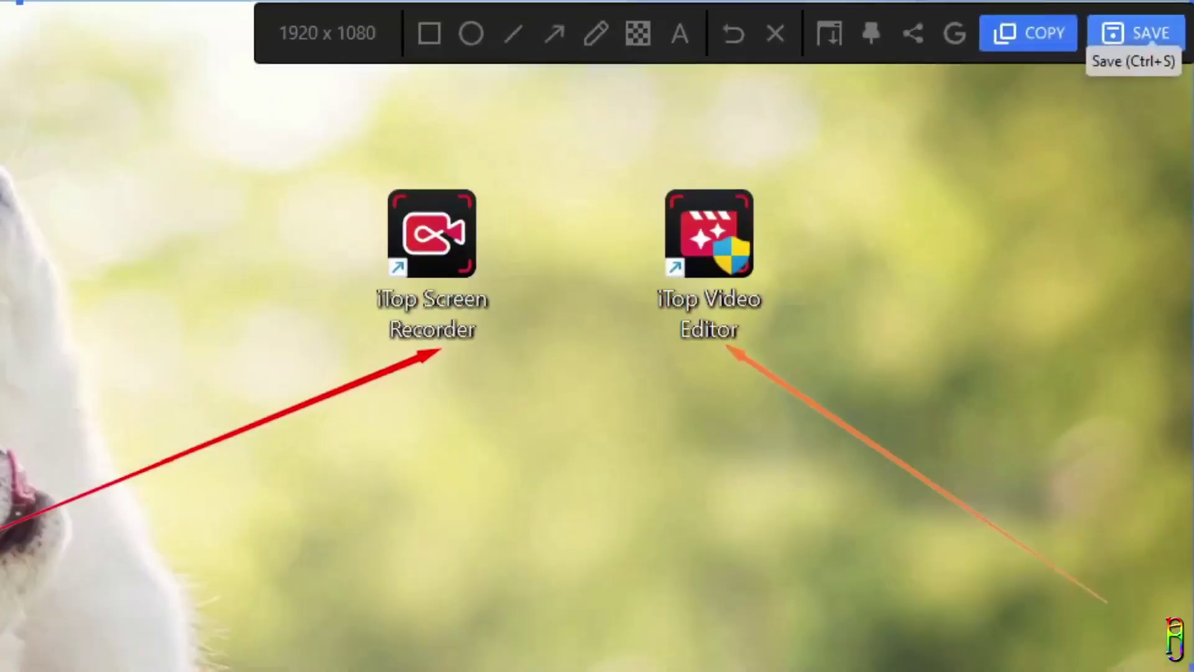
{"action": "left_click", "coordinate": [1138, 32]}
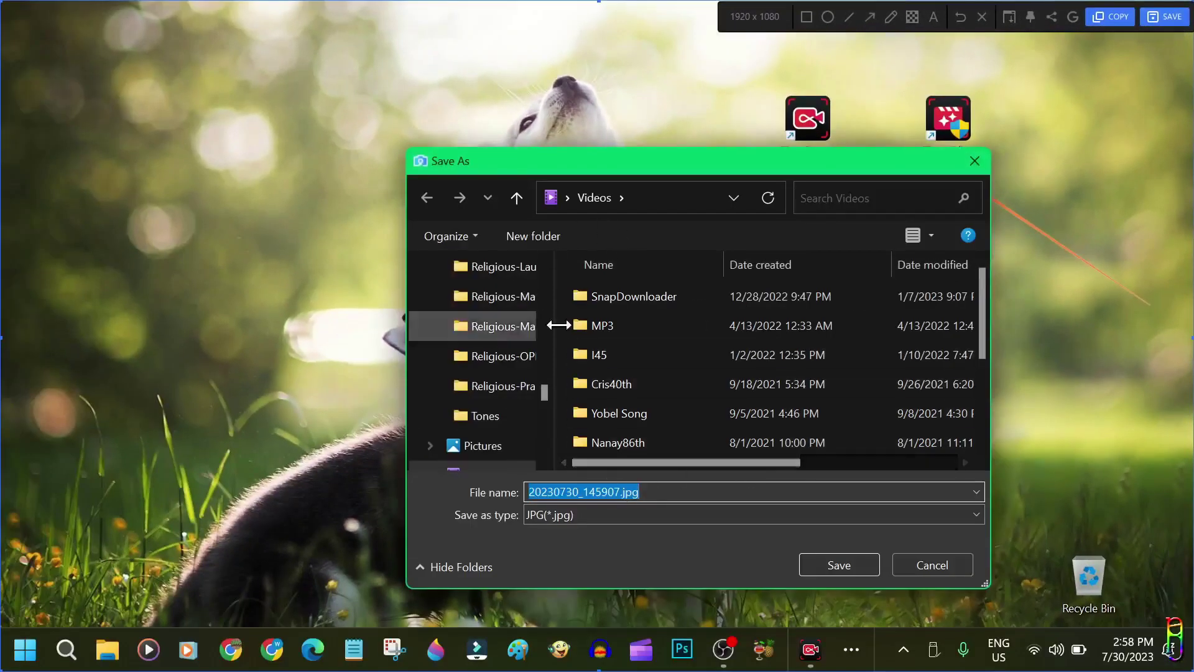
Save the screenshot as 20230730_145907.jpg and open it in Photo Gallery.
{"action": "left_click", "coordinate": [829, 561]}
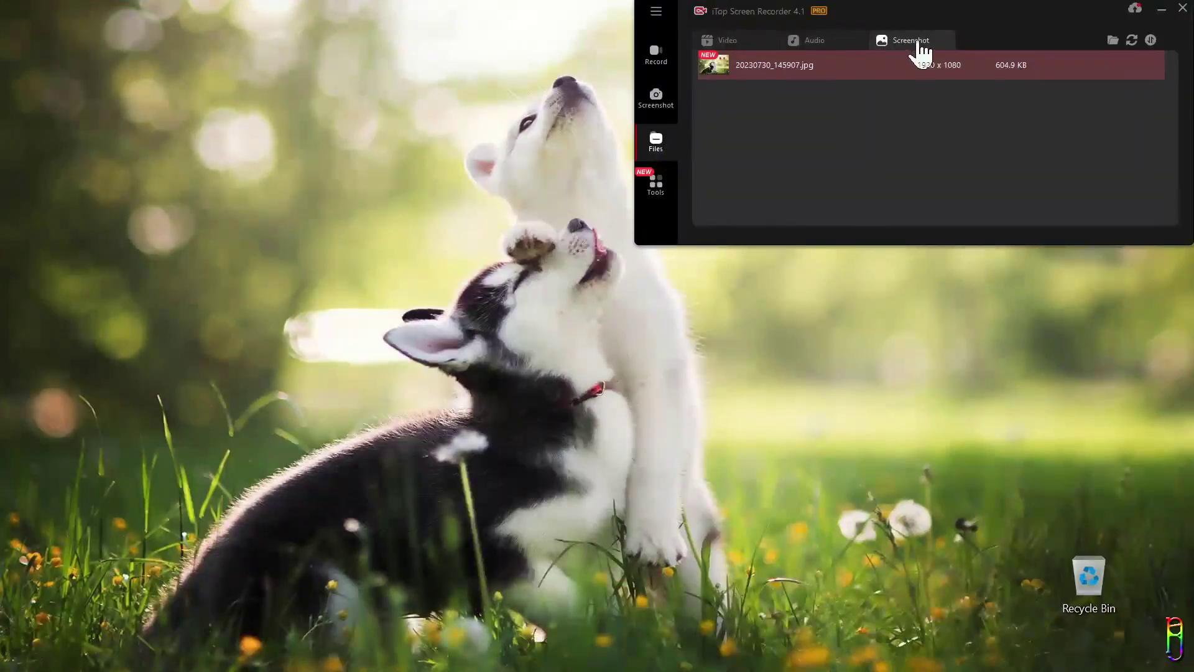
{"action": "double_click", "coordinate": [825, 67]}
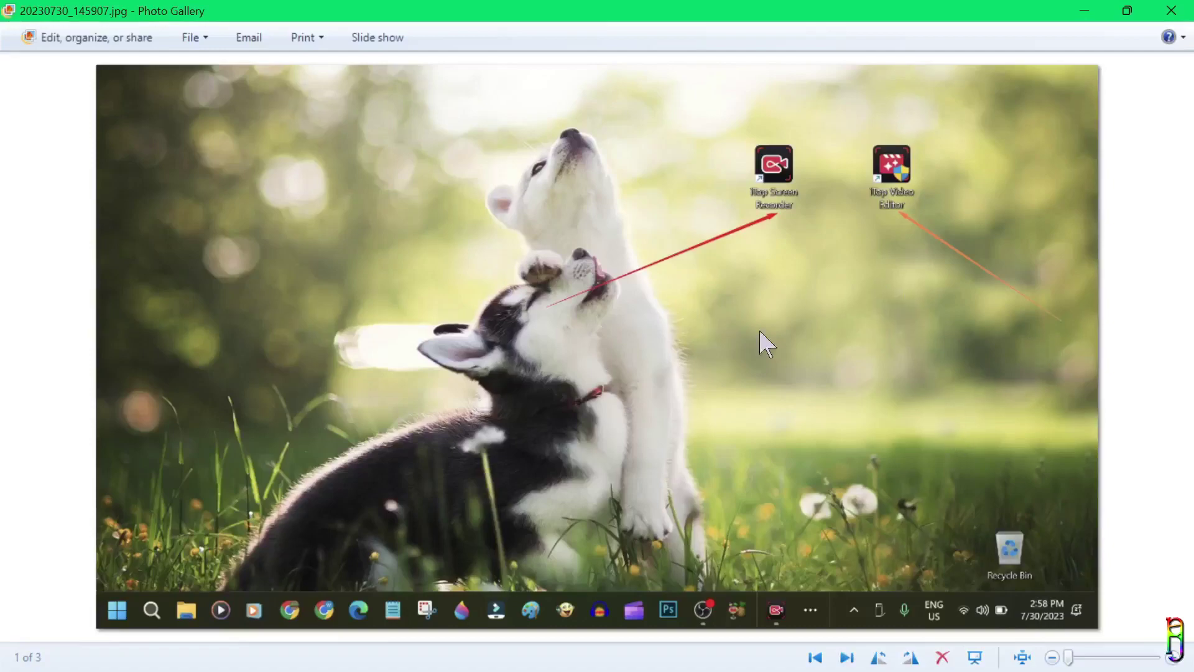
Close Photo Gallery, browse the saved Audio and Video files, then show the Tools page.
{"action": "left_click", "coordinate": [1158, 12]}
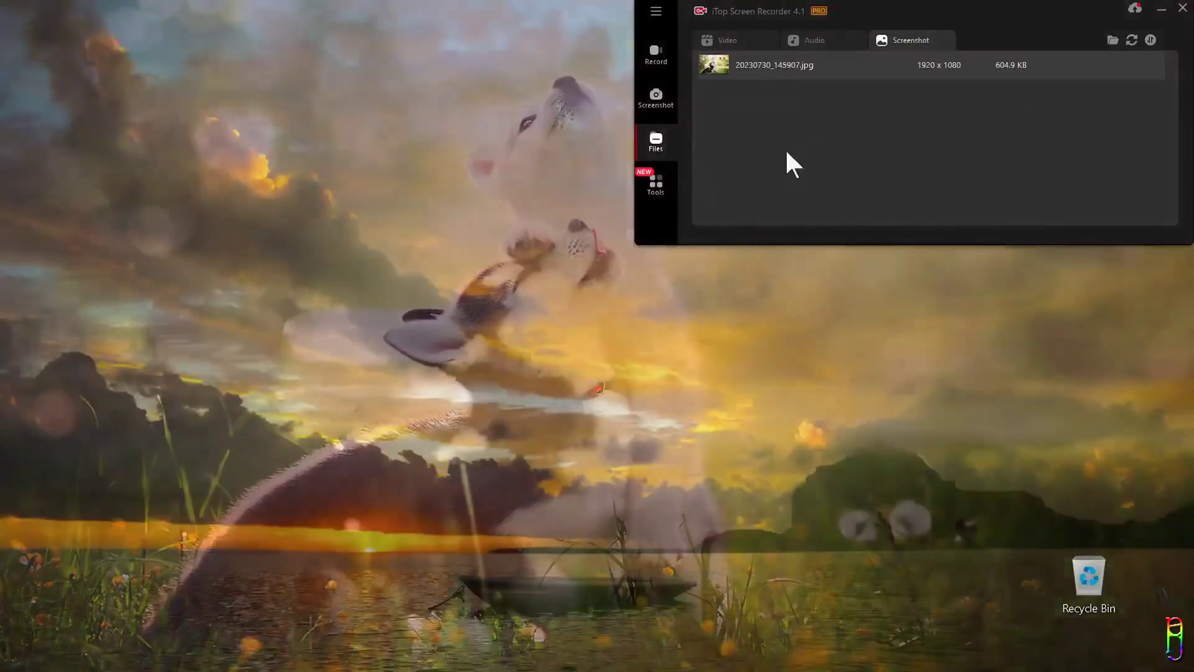
{"action": "left_click", "coordinate": [655, 99]}
{"action": "left_click", "coordinate": [650, 187]}
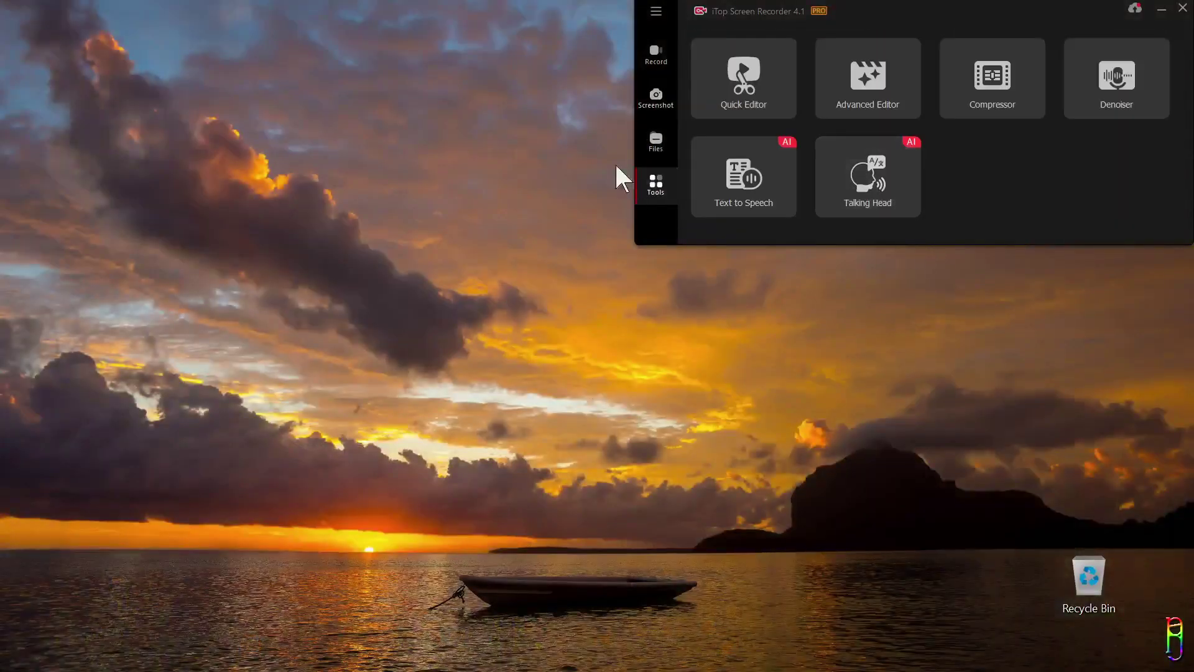
{"action": "left_click", "coordinate": [656, 142]}
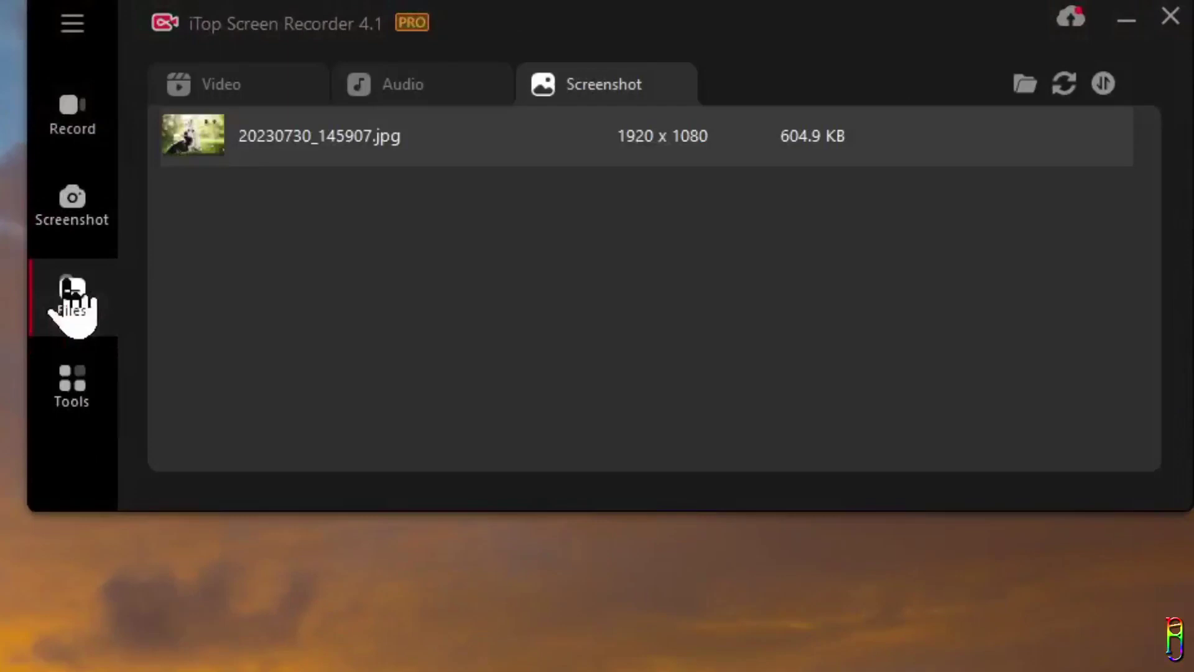
{"action": "left_click", "coordinate": [431, 92]}
{"action": "left_click", "coordinate": [234, 99]}
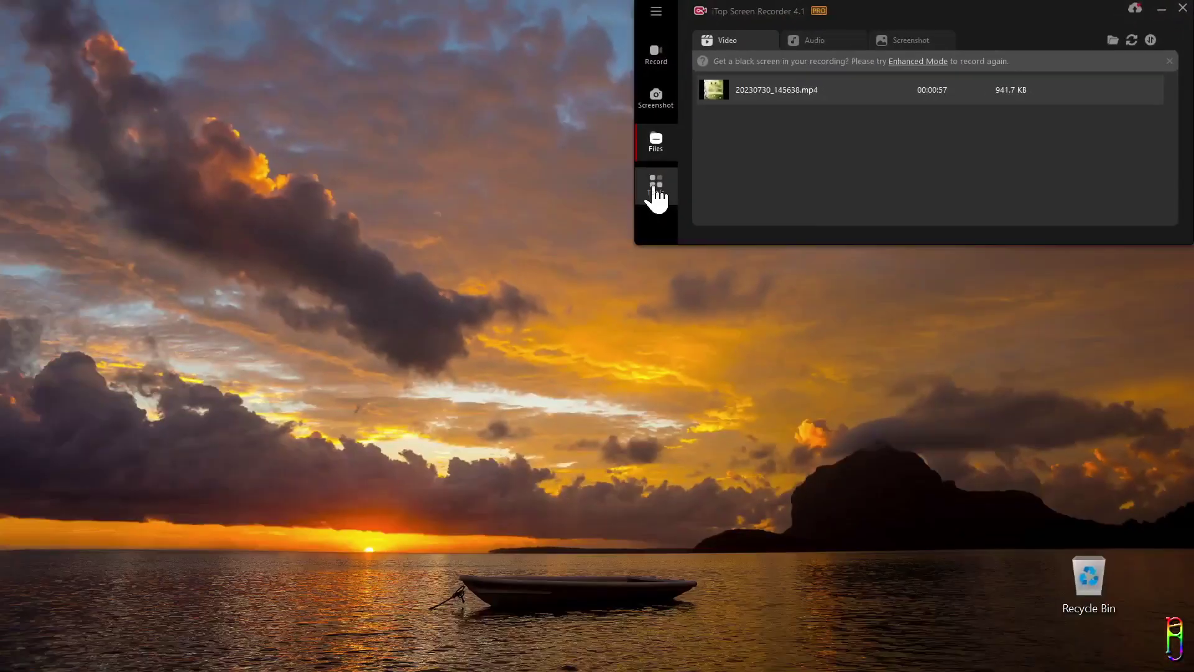
{"action": "left_click", "coordinate": [72, 386]}
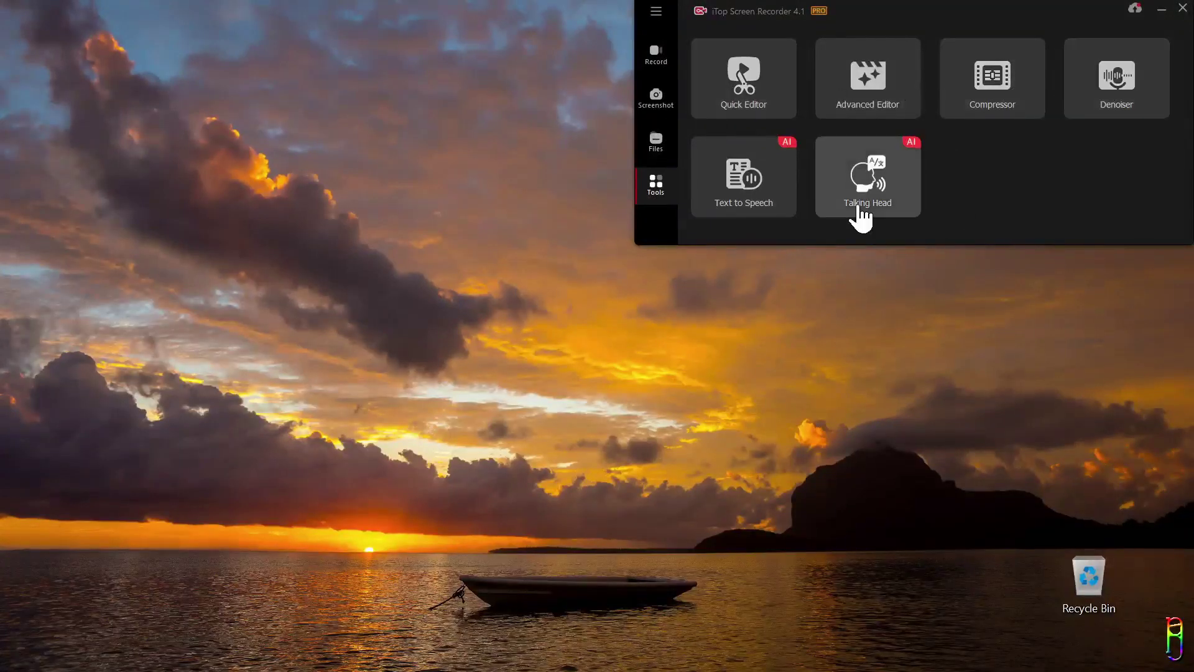
{"action": "left_click", "coordinate": [746, 84]}
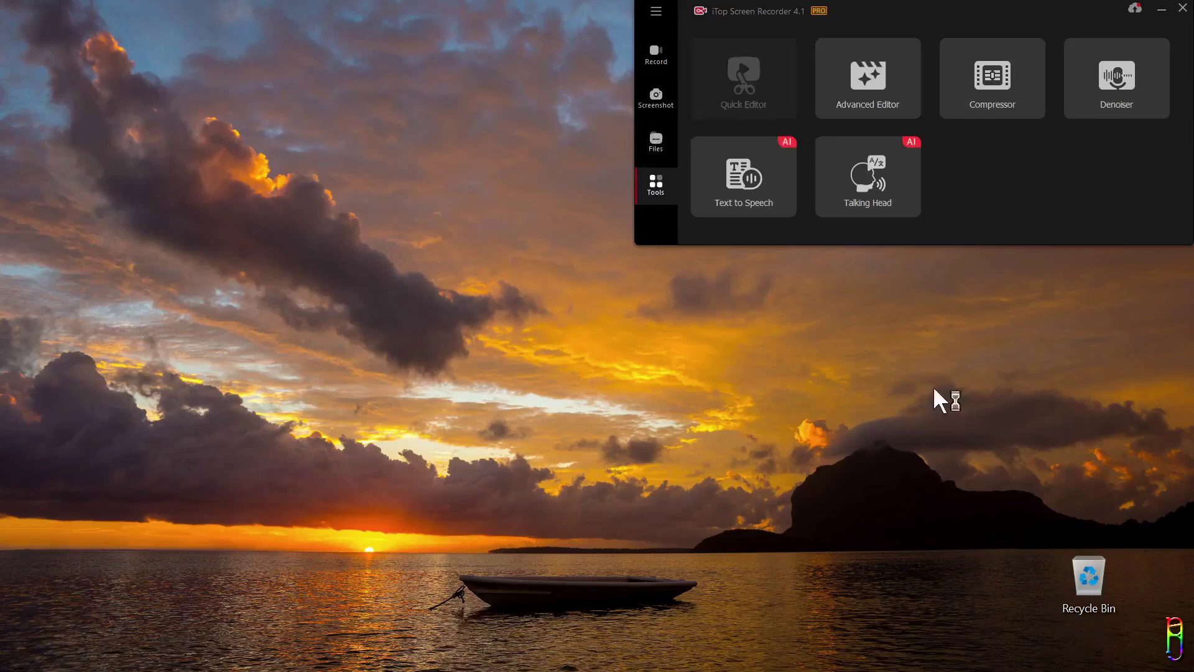
{"action": "left_click", "coordinate": [808, 349]}
{"action": "scroll", "coordinate": [557, 342], "scroll_direction": "down", "scroll_amount": 2}
{"action": "scroll", "coordinate": [373, 398], "scroll_direction": "down", "scroll_amount": 2}
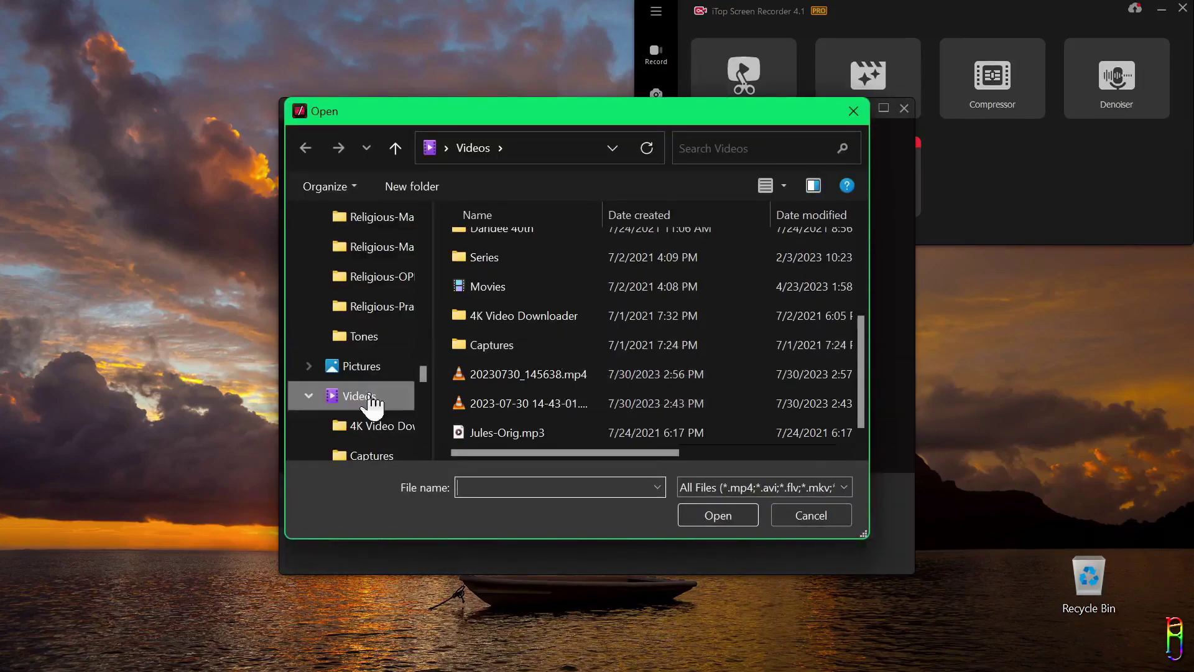
{"action": "left_click", "coordinate": [373, 403]}
{"action": "double_click", "coordinate": [684, 280]}
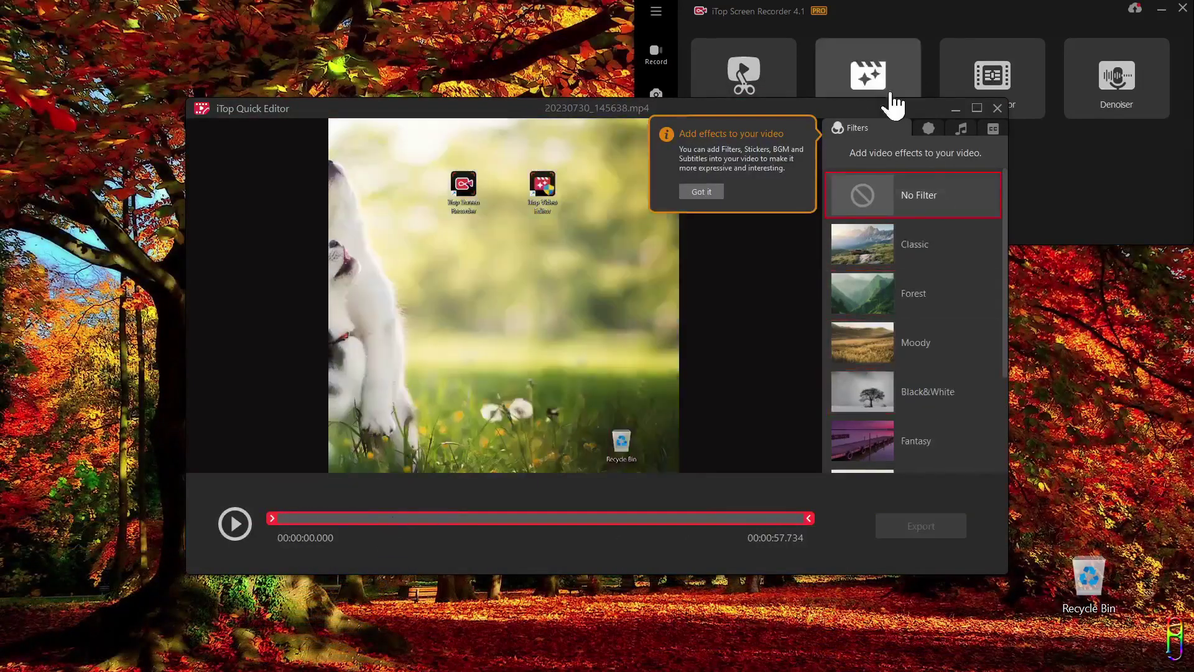
{"action": "left_click", "coordinate": [976, 107]}
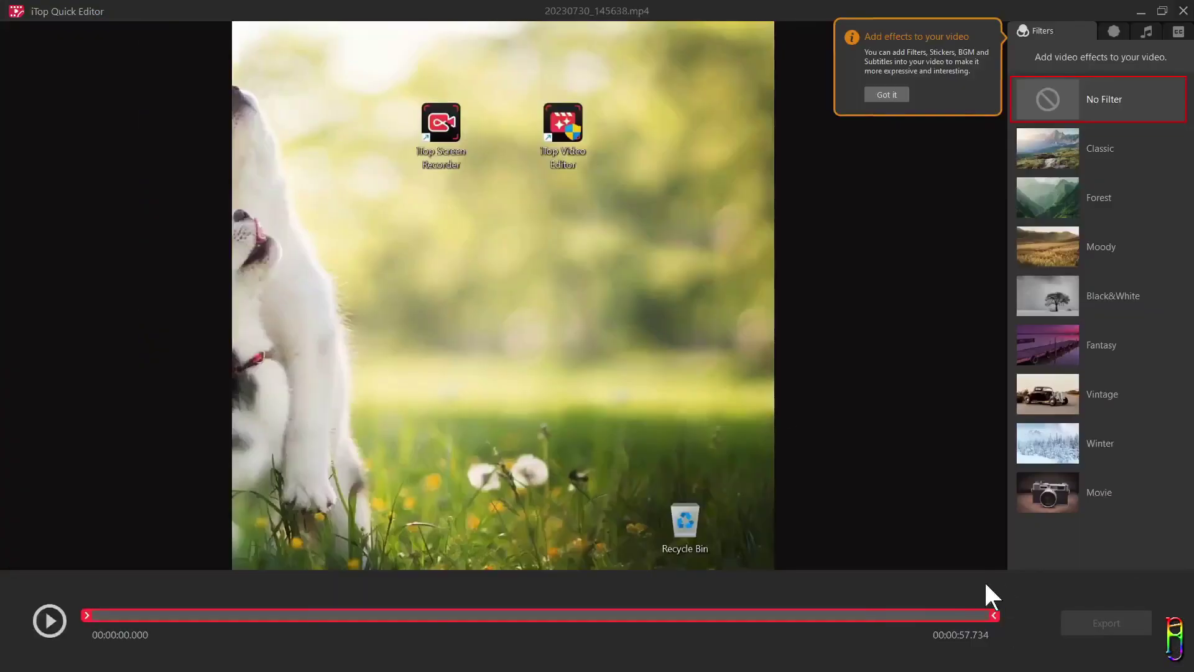
{"action": "left_click_drag", "start_coordinate": [86, 621], "coordinate": [23, 616]}
{"action": "left_click", "coordinate": [1113, 31]}
{"action": "left_click", "coordinate": [1032, 105]}
{"action": "left_click_drag", "start_coordinate": [608, 394], "coordinate": [579, 328]}
{"action": "left_click", "coordinate": [1146, 31]}
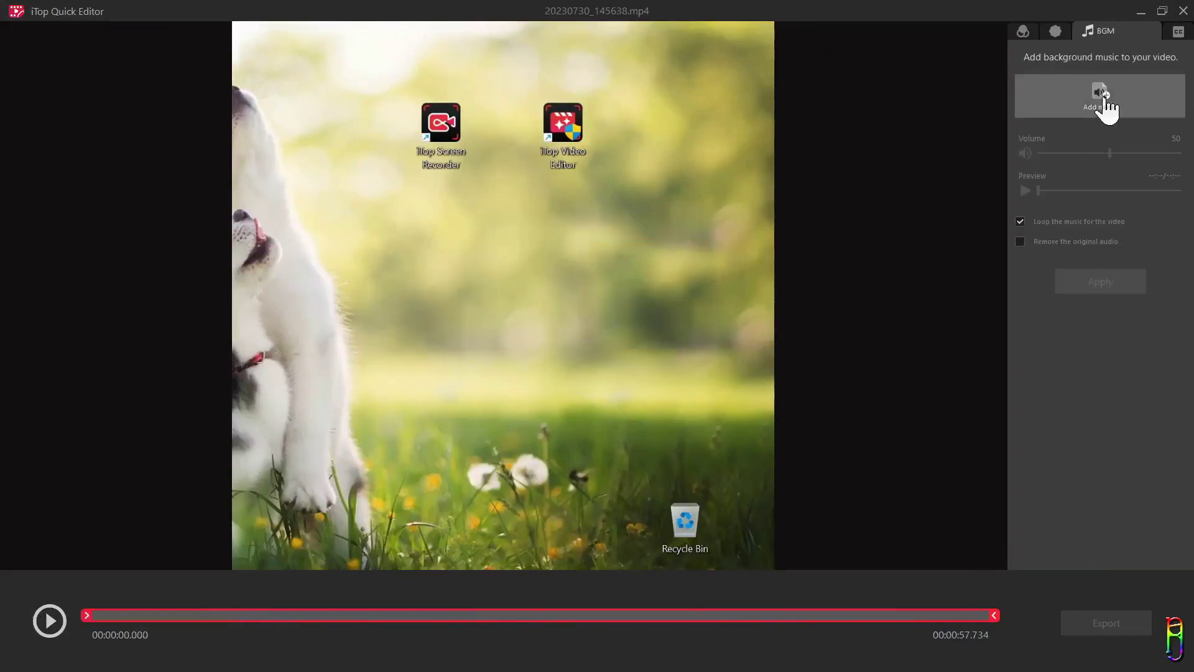
{"action": "left_click", "coordinate": [1177, 32]}
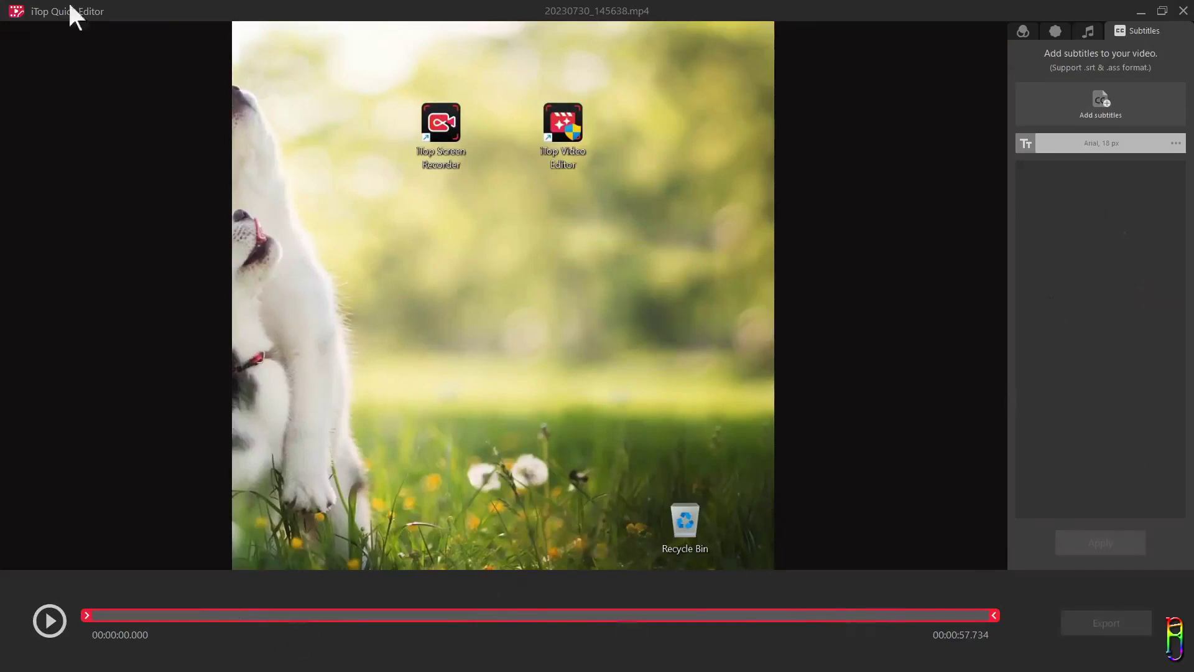
{"action": "left_click", "coordinate": [1088, 31]}
{"action": "left_click", "coordinate": [1023, 31]}
{"action": "left_click", "coordinate": [1177, 31]}
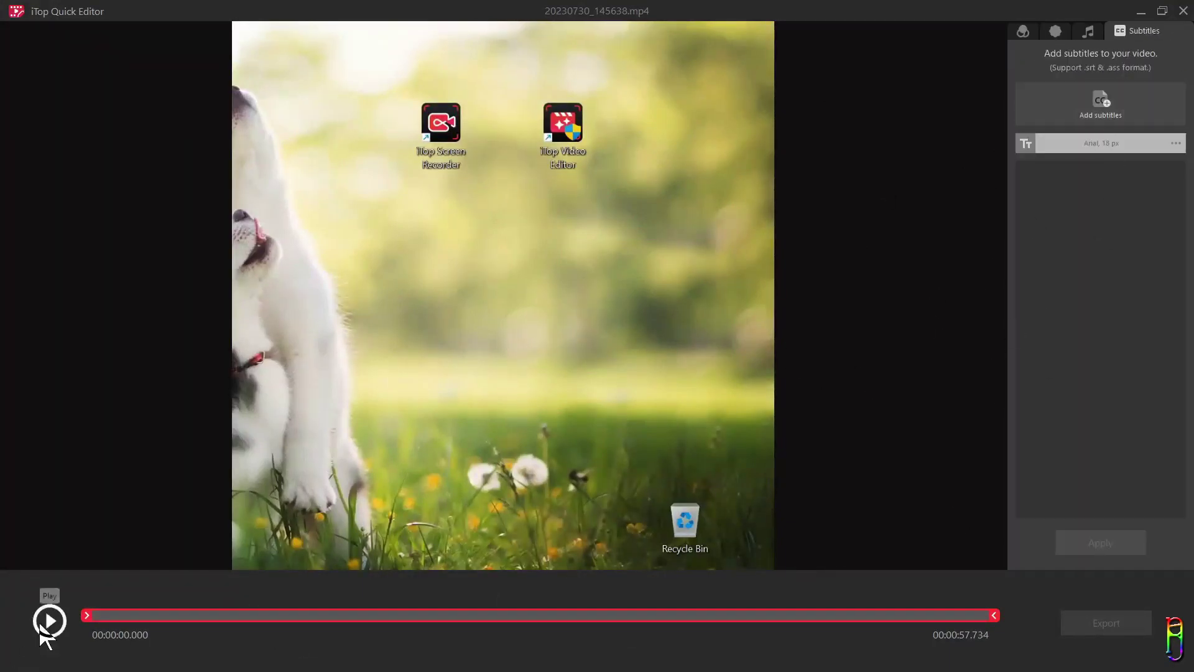
{"action": "left_click", "coordinate": [376, 616]}
{"action": "left_click", "coordinate": [435, 616]}
{"action": "key", "text": "space"}
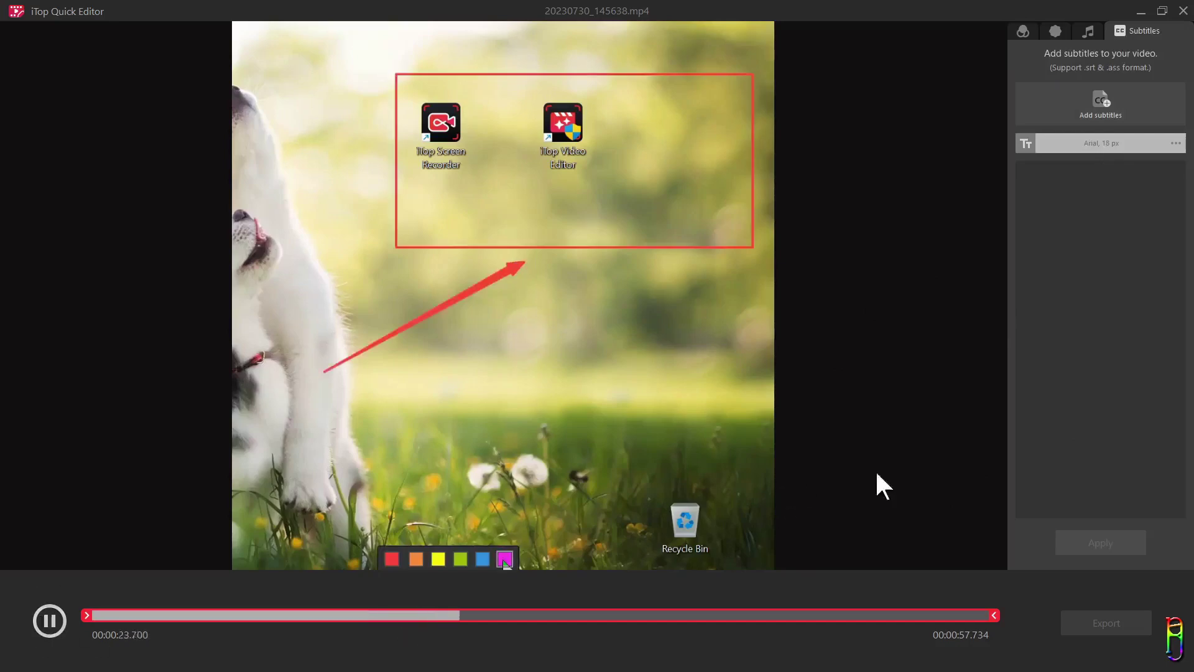
{"action": "left_click", "coordinate": [1162, 11]}
{"action": "left_click", "coordinate": [1004, 107]}
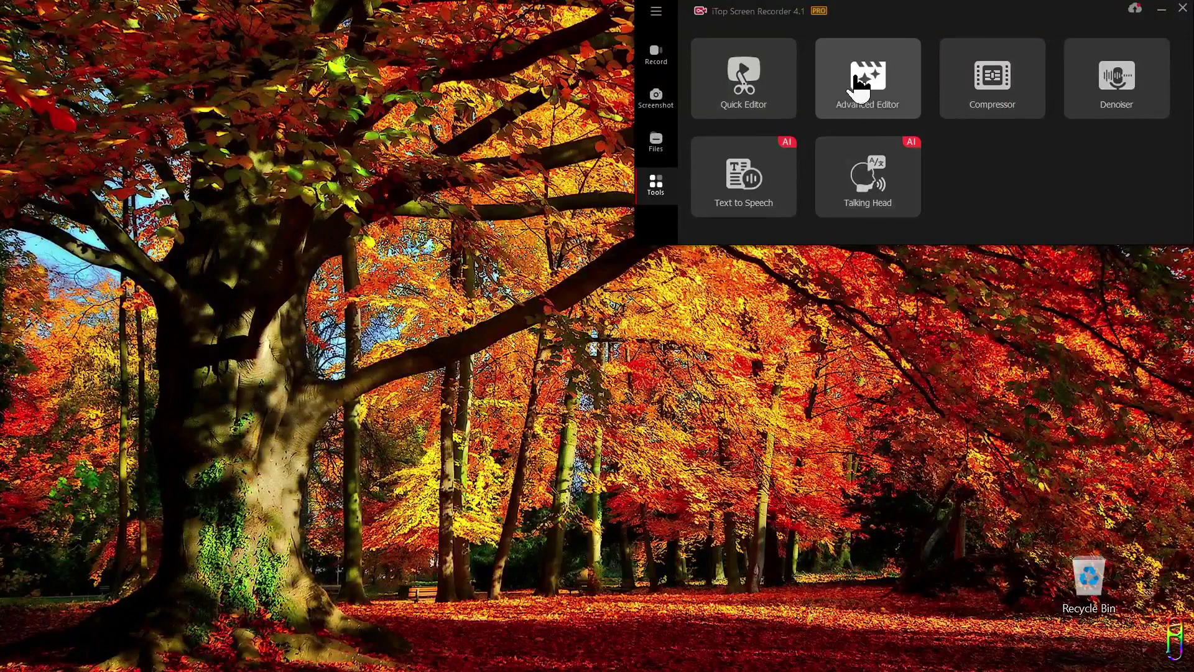
{"action": "left_click", "coordinate": [859, 79]}
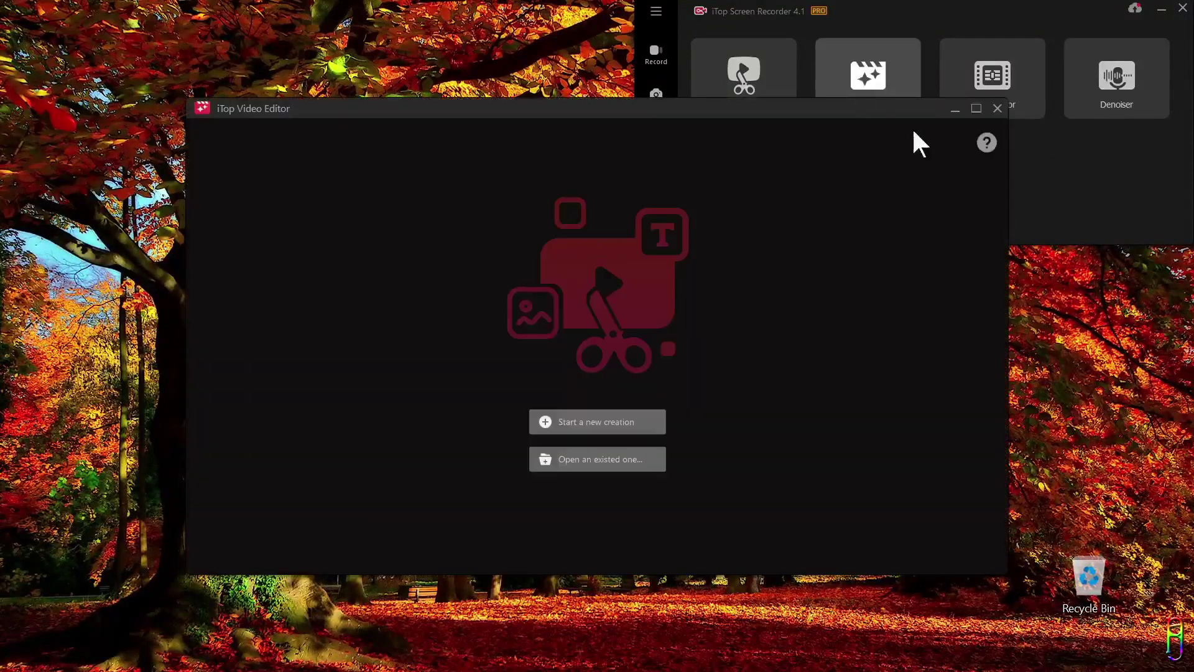
{"action": "left_click", "coordinate": [976, 109]}
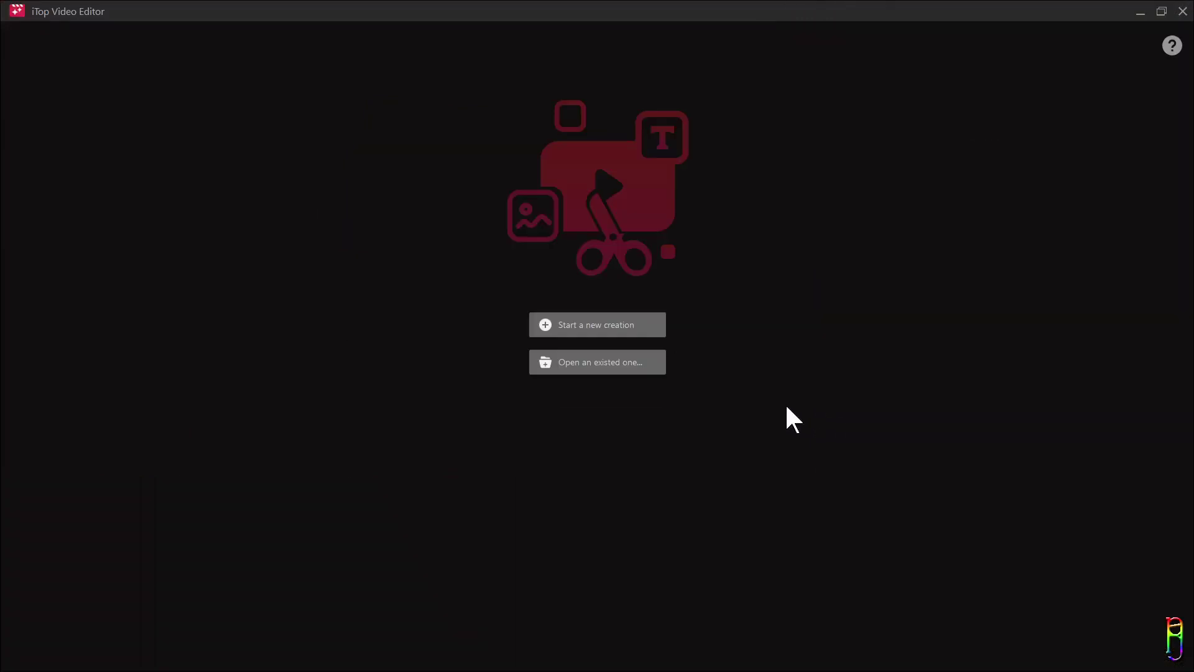
{"action": "left_click", "coordinate": [601, 370]}
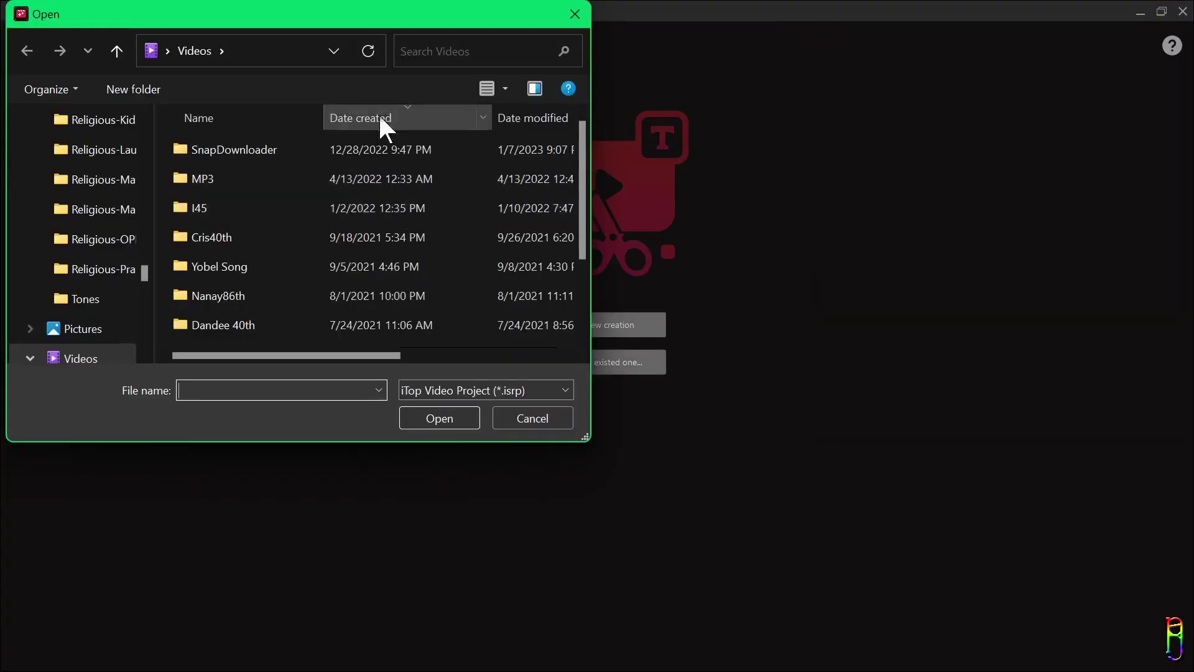
{"action": "scroll", "coordinate": [584, 295], "scroll_direction": "down", "scroll_amount": 1}
{"action": "scroll", "coordinate": [585, 295], "scroll_direction": "up", "scroll_amount": 1}
{"action": "left_click", "coordinate": [532, 418]}
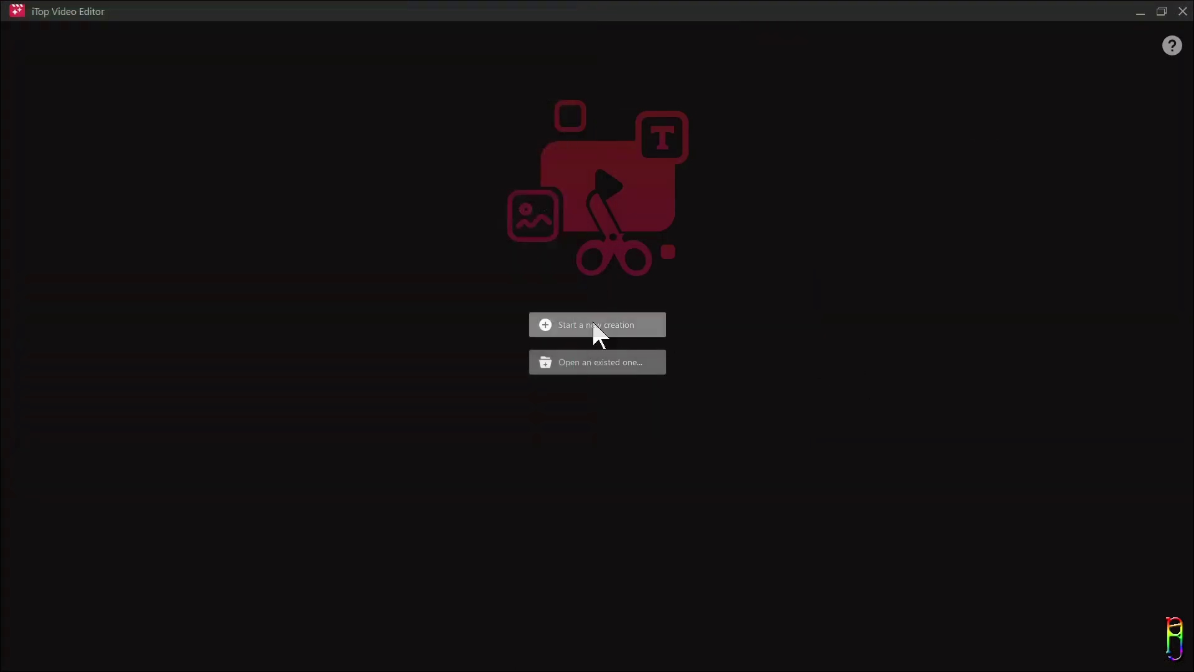
Start a new video project and import the 20230730_145638.mp4 clip.
{"action": "left_click", "coordinate": [594, 324]}
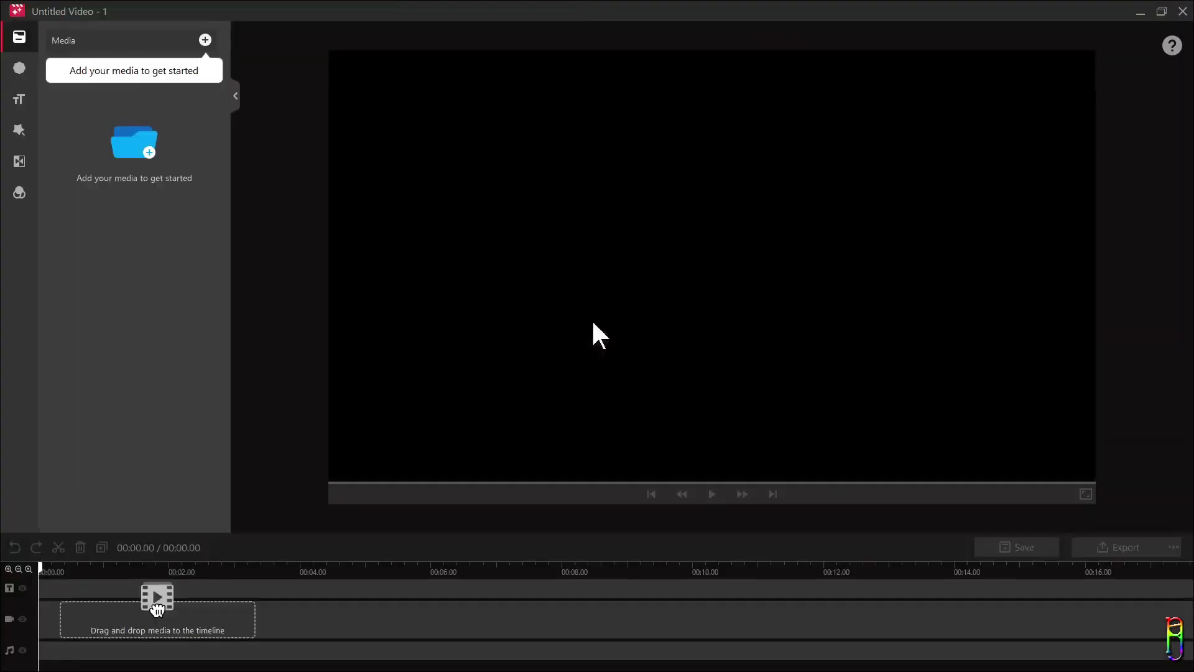
{"action": "left_click", "coordinate": [205, 40]}
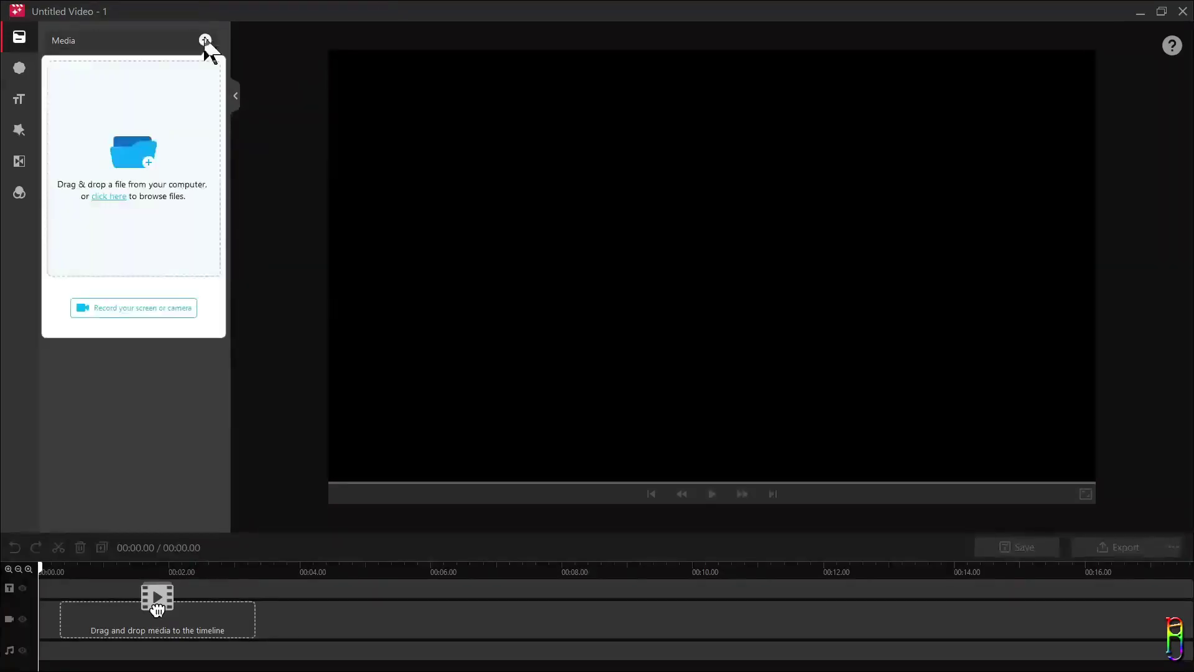
{"action": "left_click", "coordinate": [114, 196]}
{"action": "double_click", "coordinate": [239, 176]}
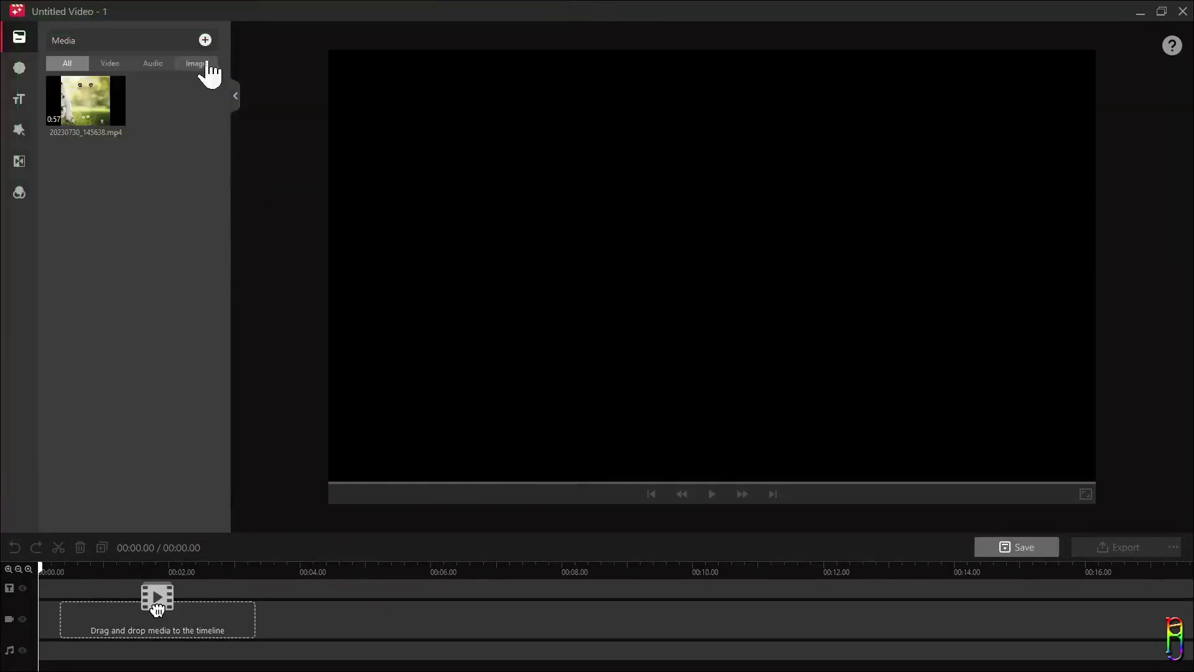
Import 20230730_145907.jpg, place it at the timeline's start and trim it to about 2.26 seconds.
{"action": "left_click", "coordinate": [205, 41]}
{"action": "left_click", "coordinate": [122, 198]}
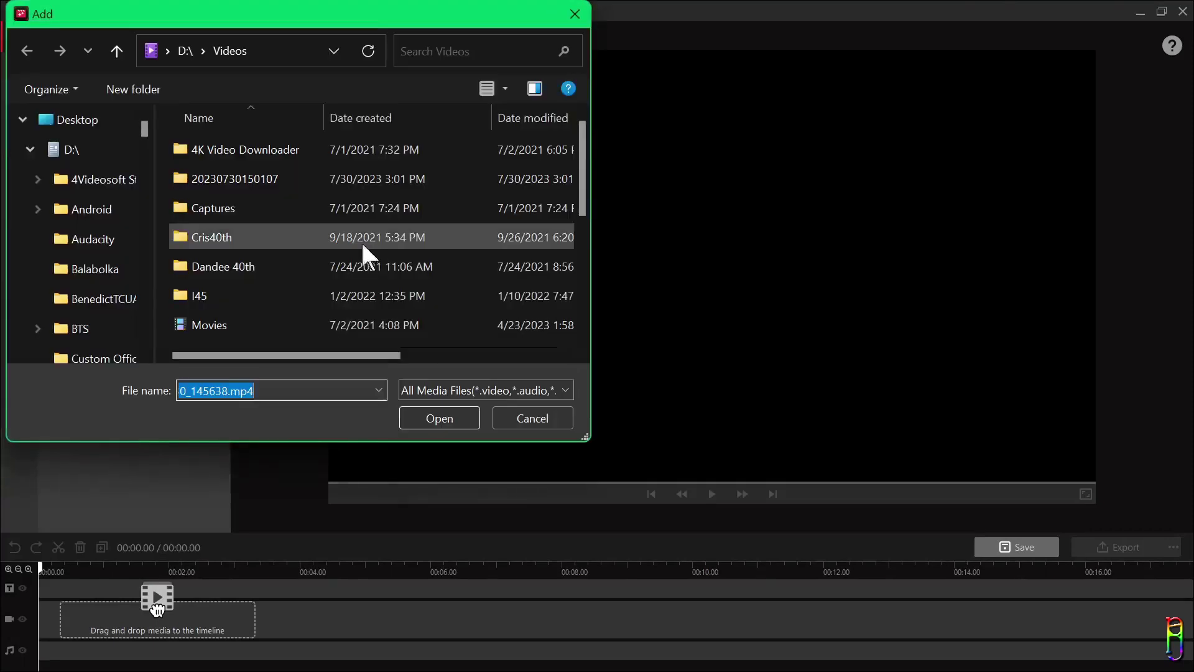
{"action": "left_click", "coordinate": [354, 128]}
{"action": "double_click", "coordinate": [293, 149]}
{"action": "left_click_drag", "start_coordinate": [85, 100], "coordinate": [52, 632]}
{"action": "left_click_drag", "start_coordinate": [372, 611], "coordinate": [94, 599]}
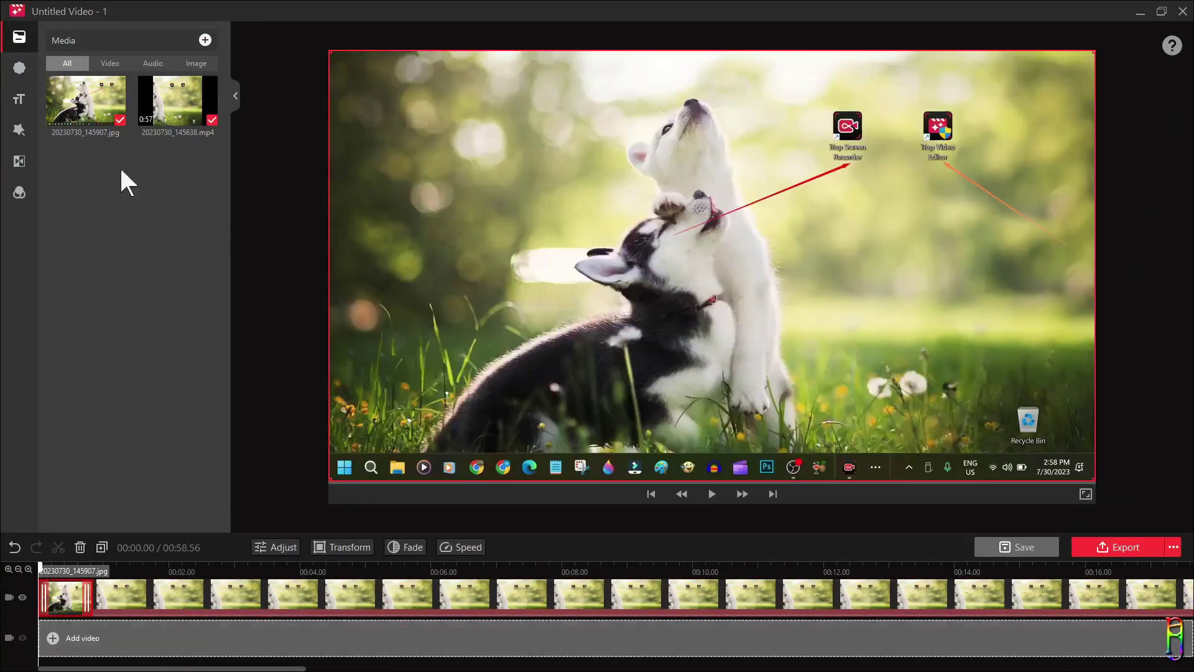
Browse the Stickers, Text, Effects, Transitions and Filters libraries, ending back on Transitions.
{"action": "left_click", "coordinate": [25, 66]}
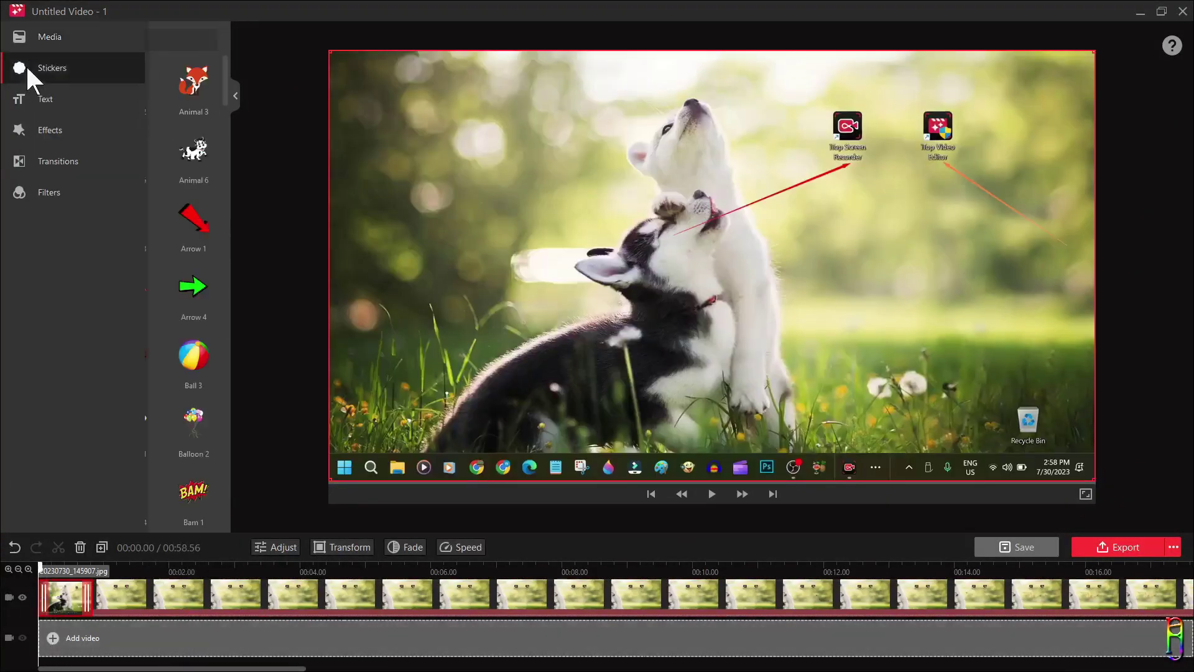
{"action": "left_click", "coordinate": [26, 101]}
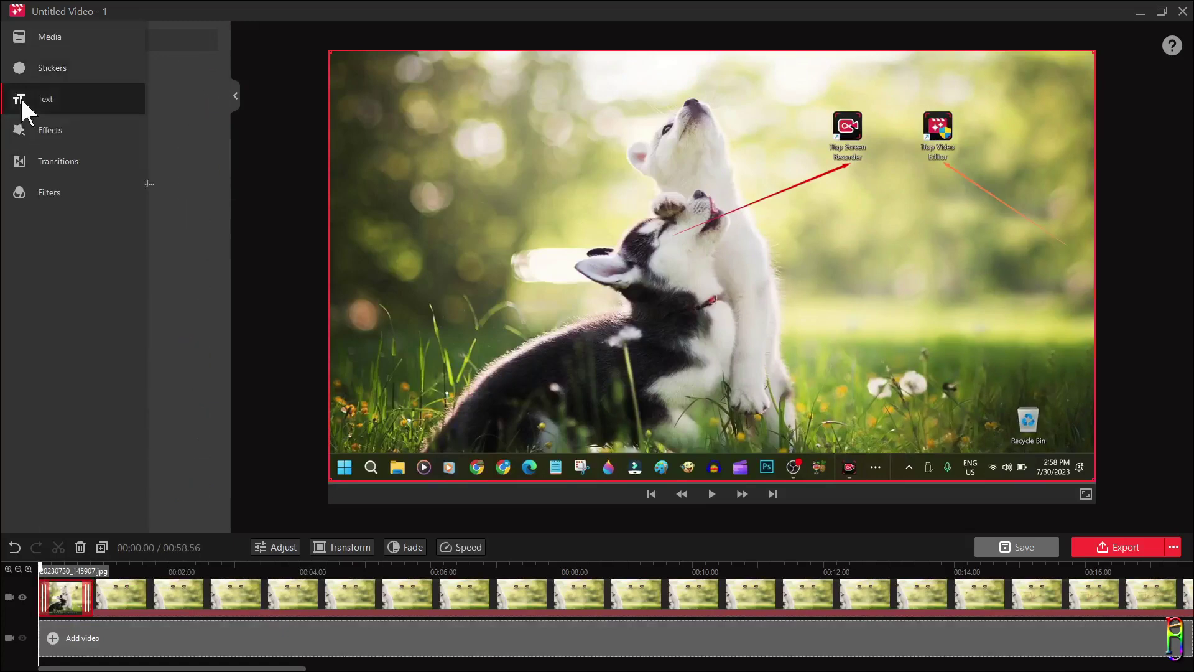
{"action": "left_click", "coordinate": [87, 130]}
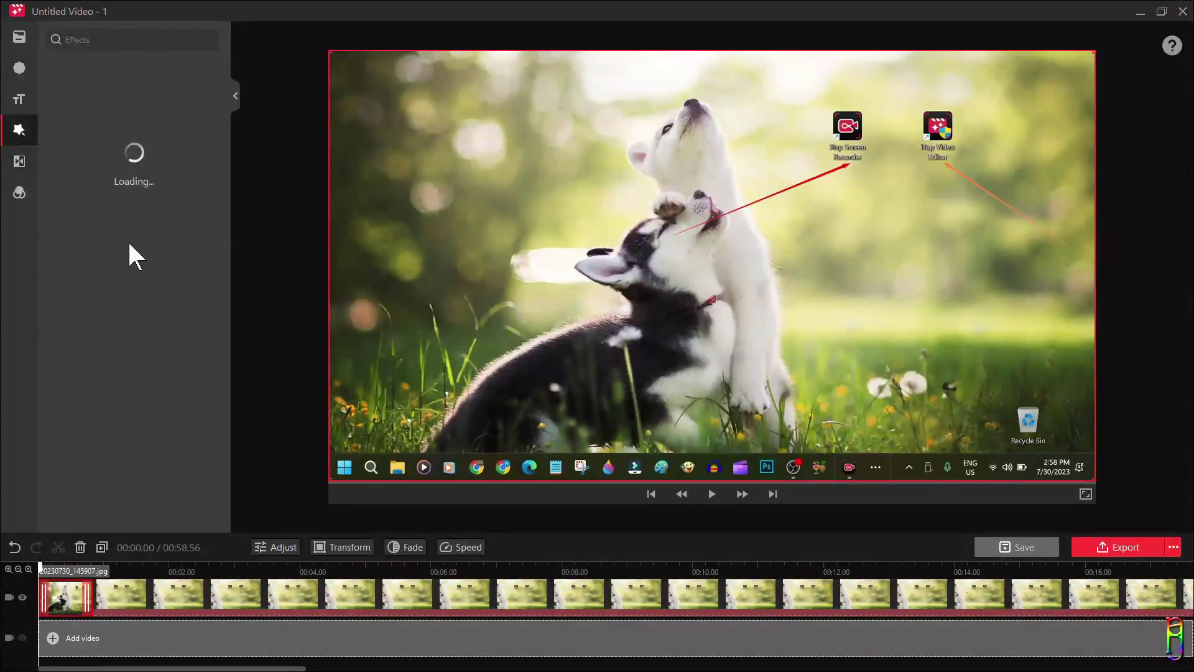
{"action": "left_click", "coordinate": [21, 164]}
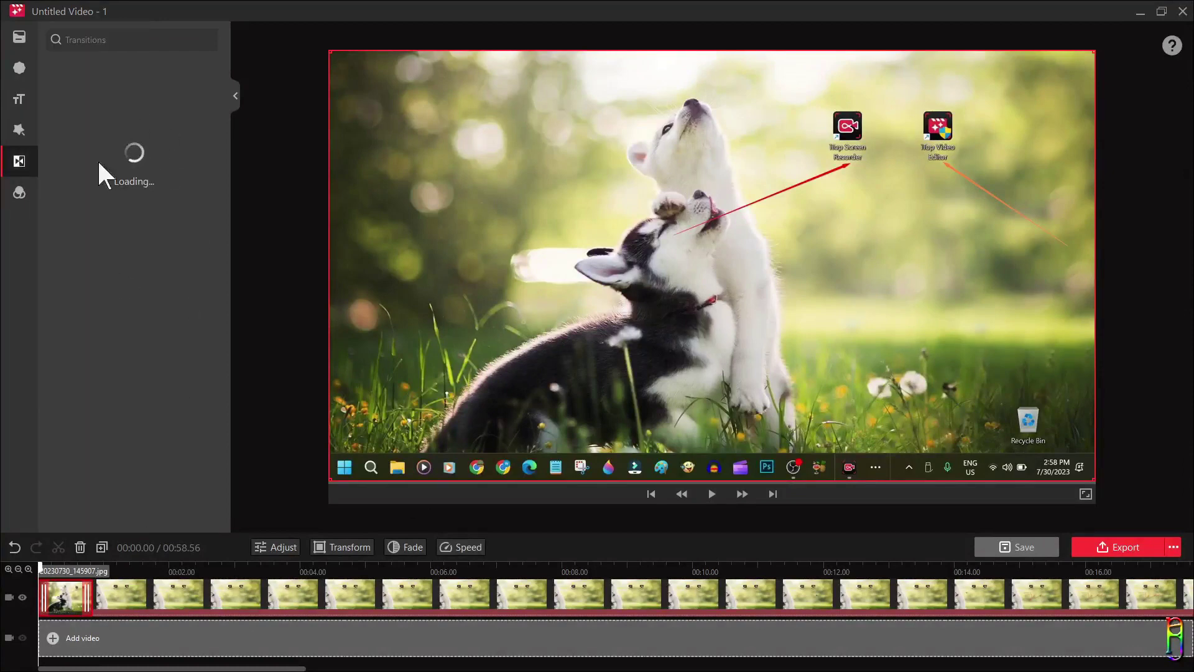
{"action": "left_click", "coordinate": [21, 194]}
{"action": "left_click", "coordinate": [28, 163]}
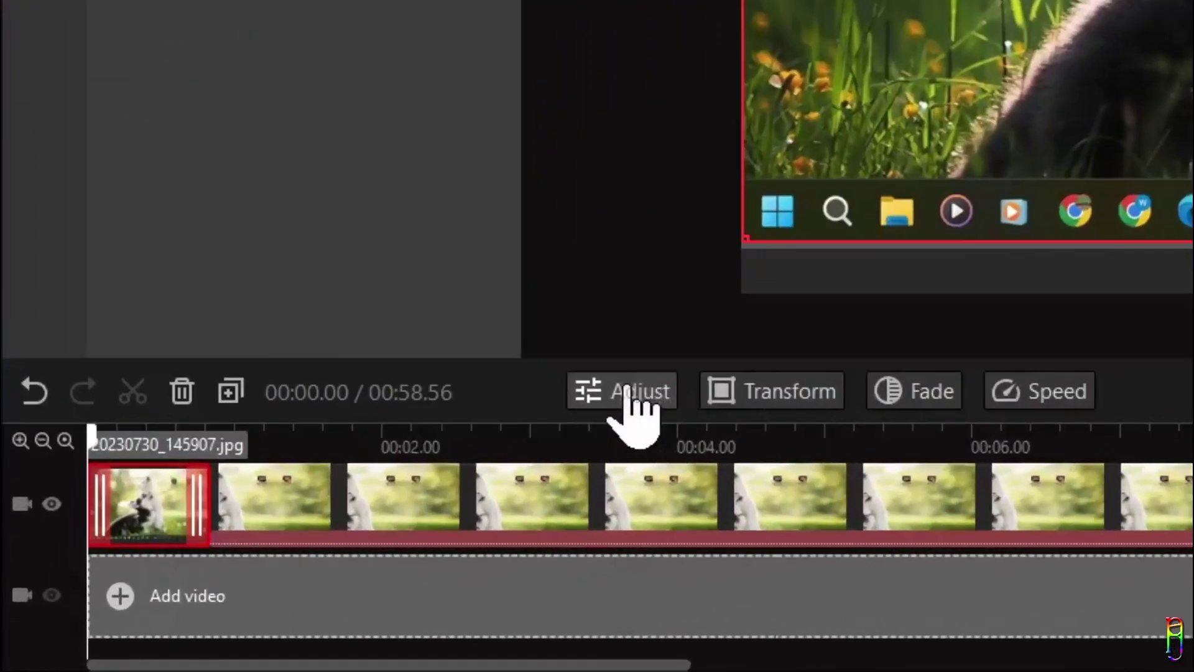
Set the jpg clip's Fade in to 1.1 S, then preview the project around 3.6 seconds.
{"action": "left_click", "coordinate": [280, 550]}
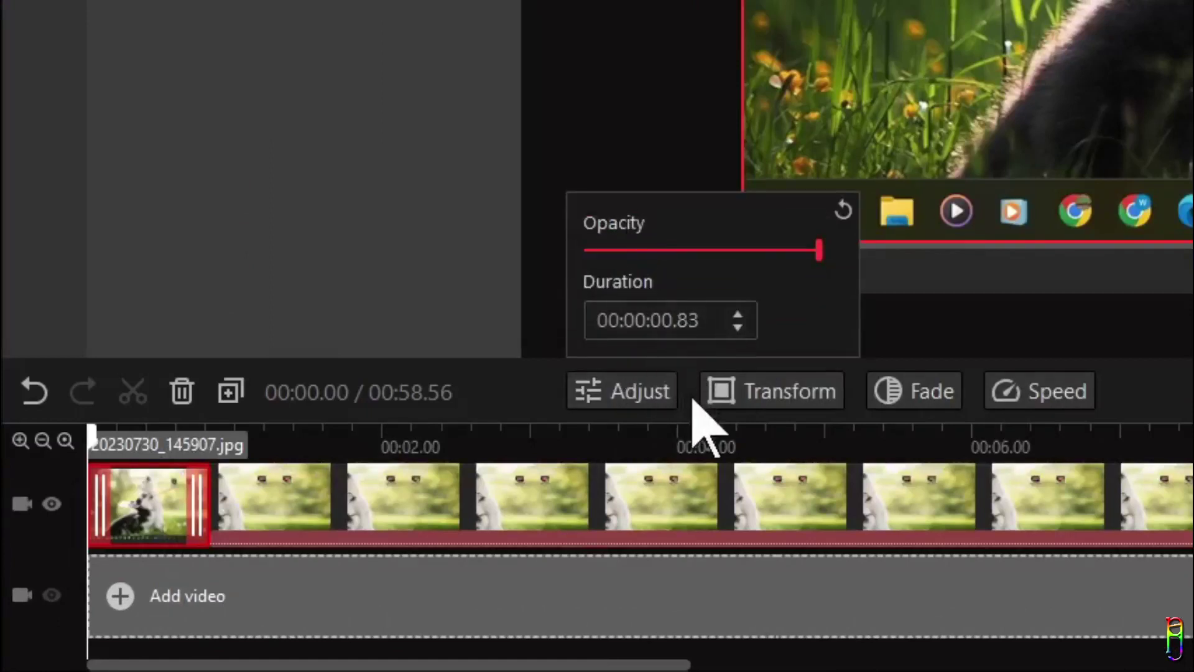
{"action": "left_click", "coordinate": [790, 398]}
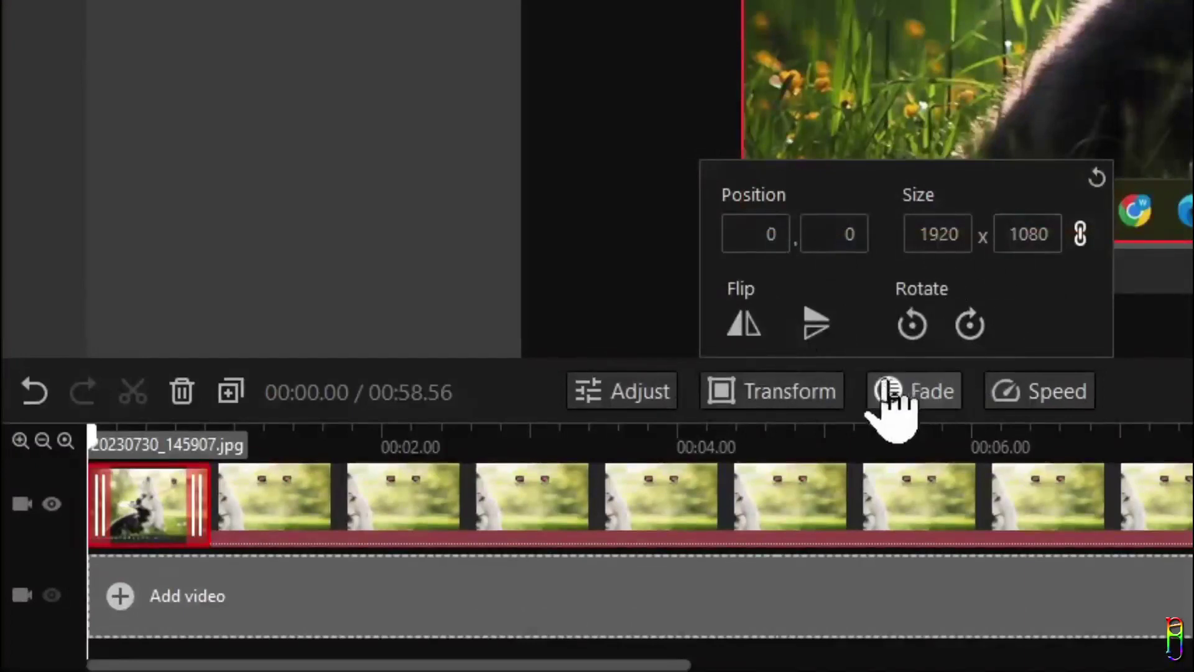
{"action": "left_click", "coordinate": [908, 394]}
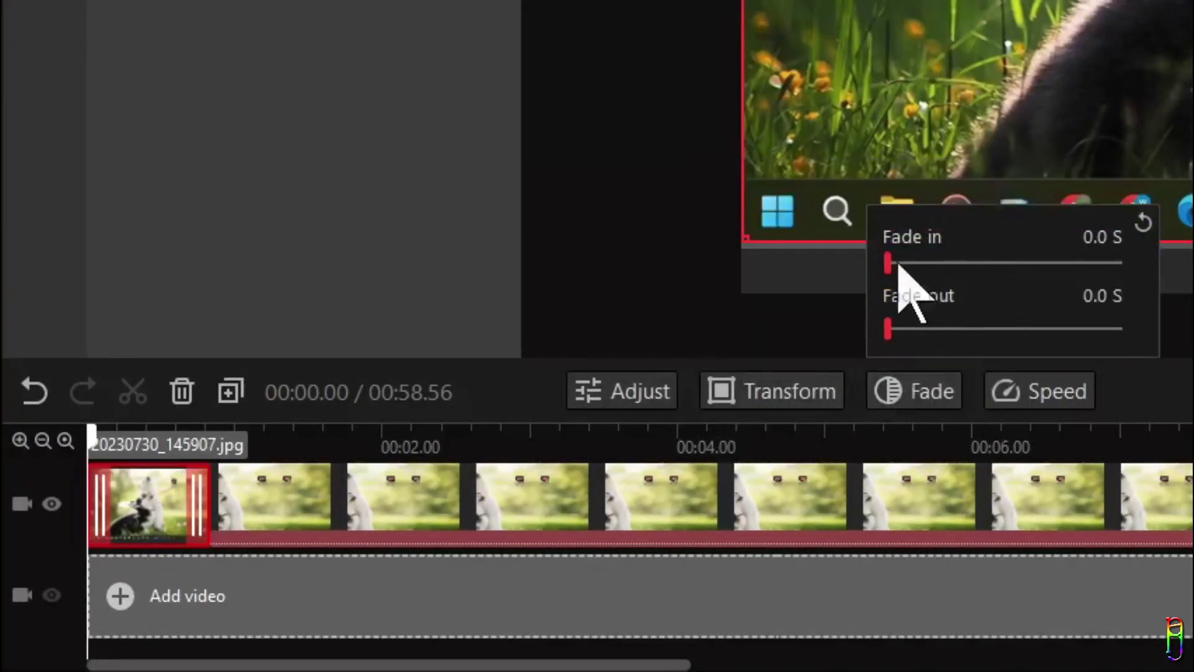
{"action": "left_click_drag", "start_coordinate": [900, 269], "coordinate": [975, 274]}
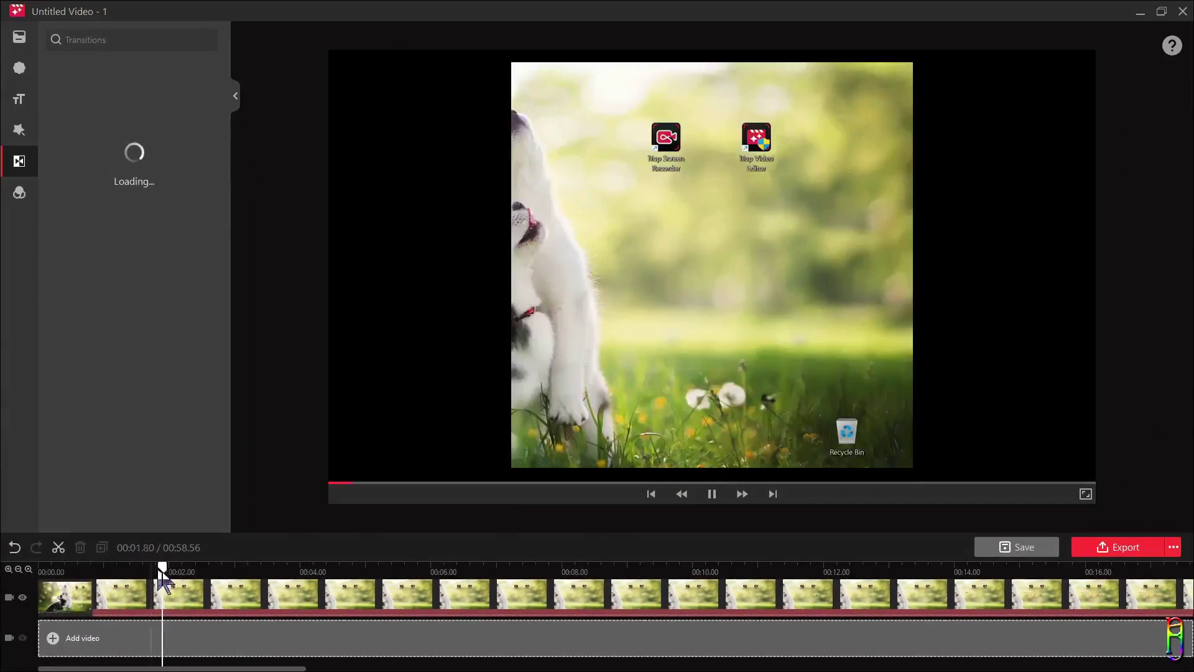
{"action": "left_click_drag", "start_coordinate": [362, 438], "coordinate": [648, 448]}
{"action": "scroll", "coordinate": [156, 588], "scroll_direction": "up", "scroll_amount": 2}
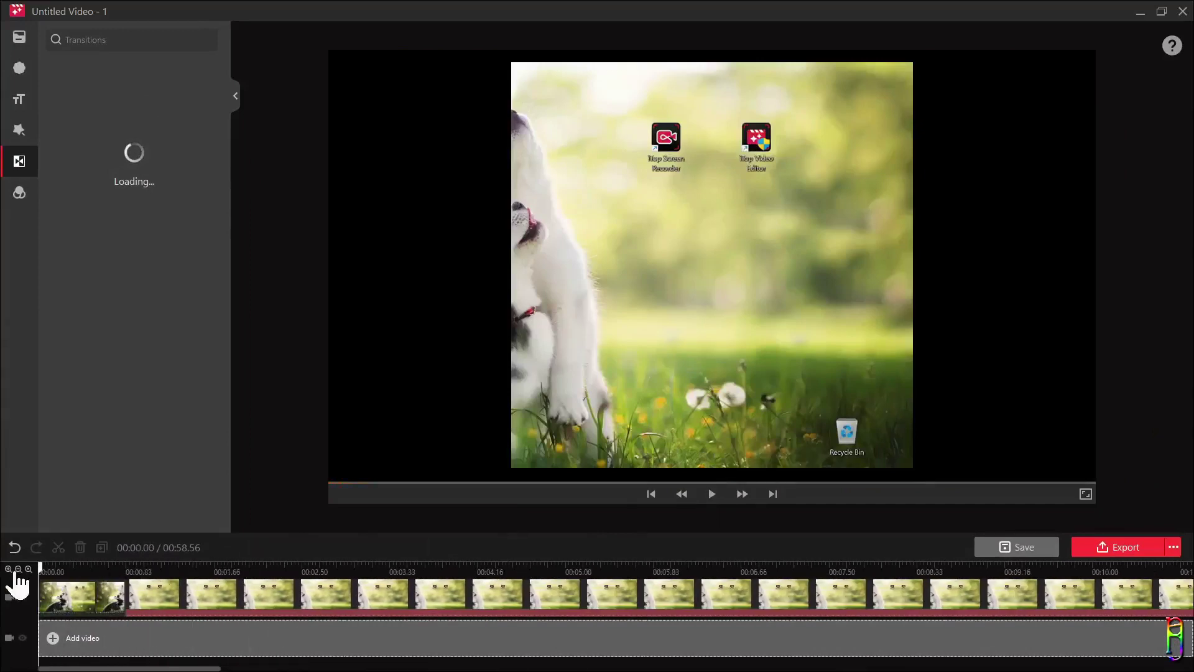
{"action": "left_click", "coordinate": [208, 597]}
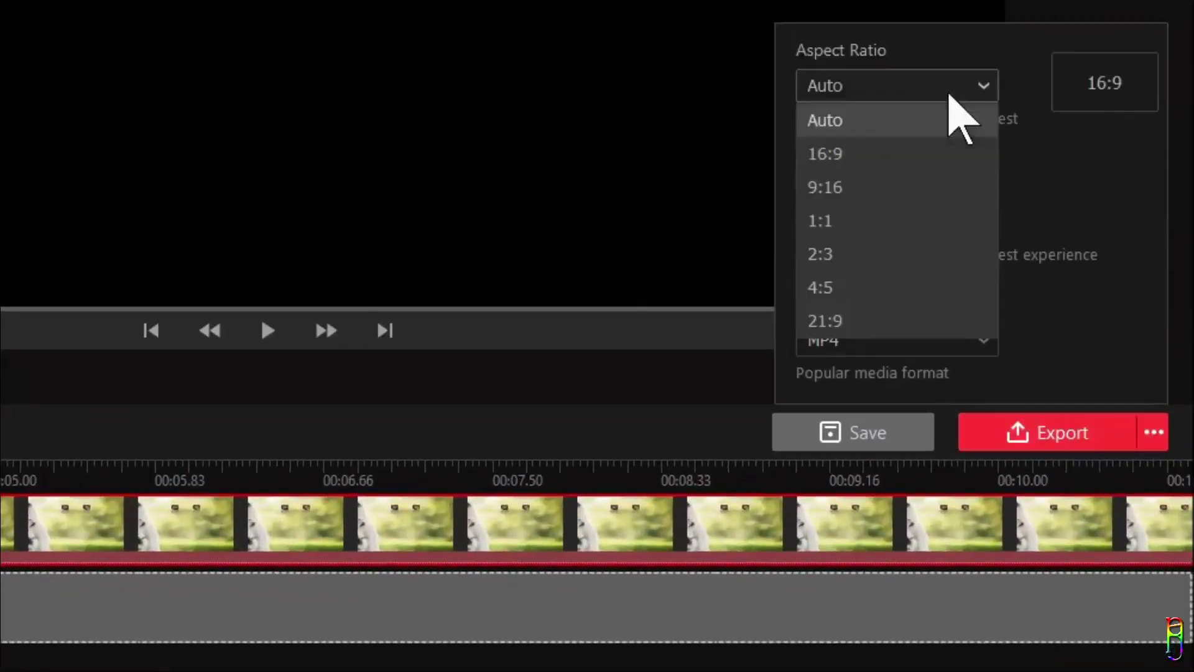
{"action": "left_click", "coordinate": [976, 109]}
{"action": "left_click", "coordinate": [970, 222]}
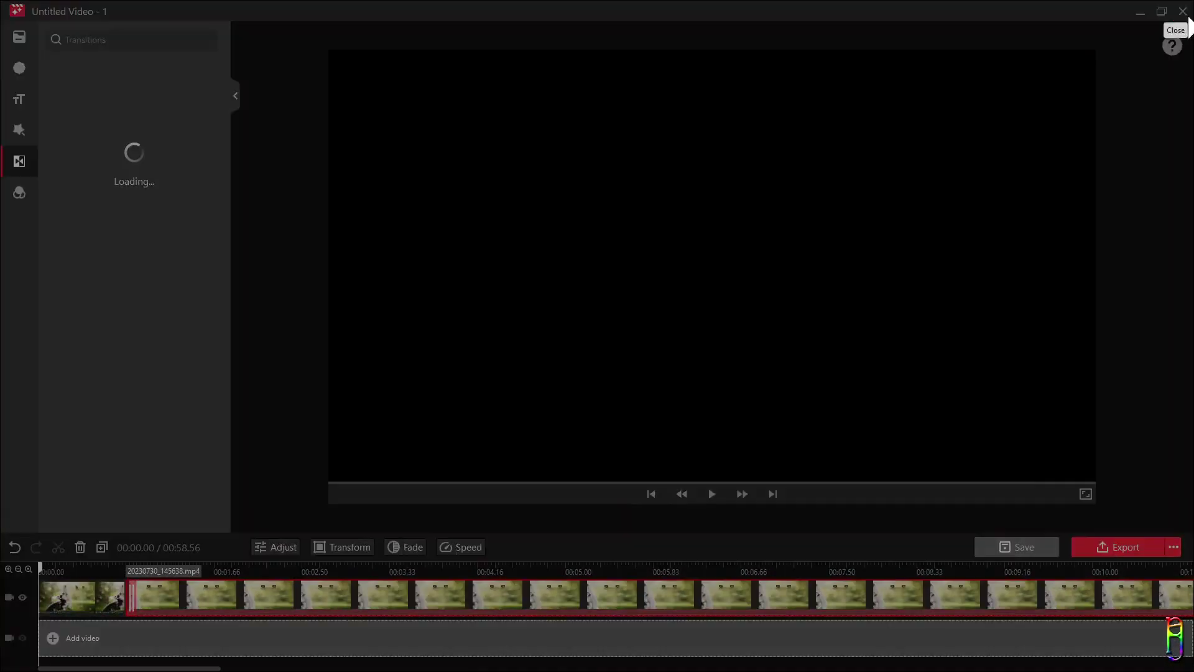
Close the video editor without saving and bring up the video Compressor.
{"action": "left_click", "coordinate": [1183, 12]}
{"action": "left_click", "coordinate": [576, 385]}
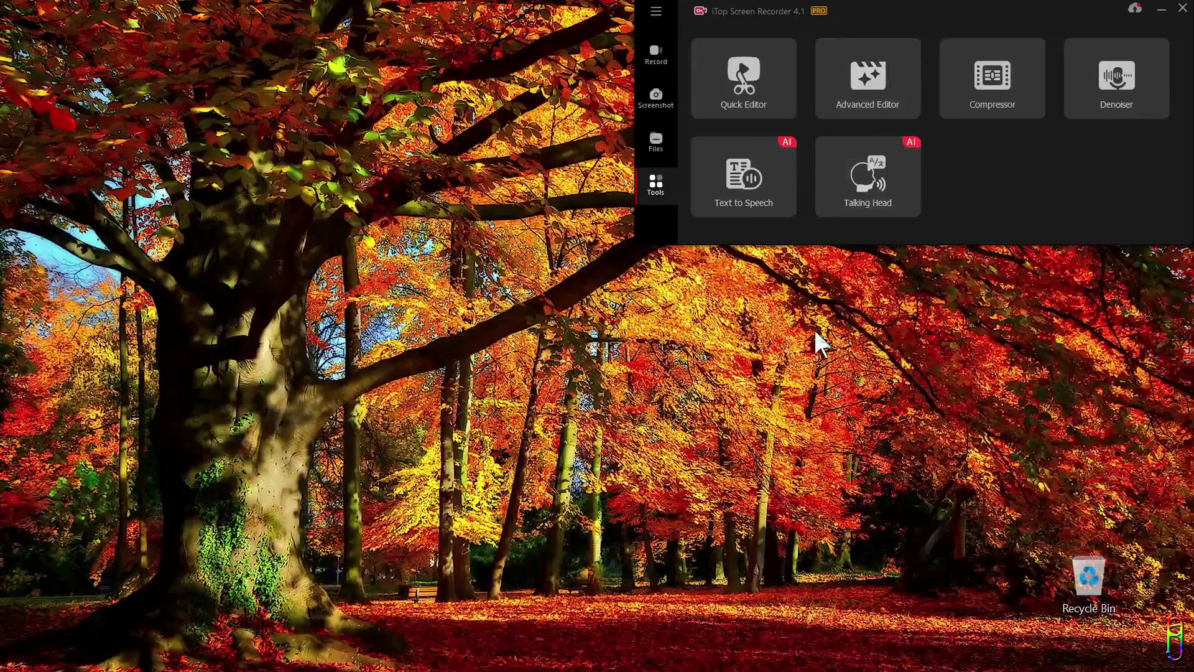
{"action": "left_click", "coordinate": [992, 77]}
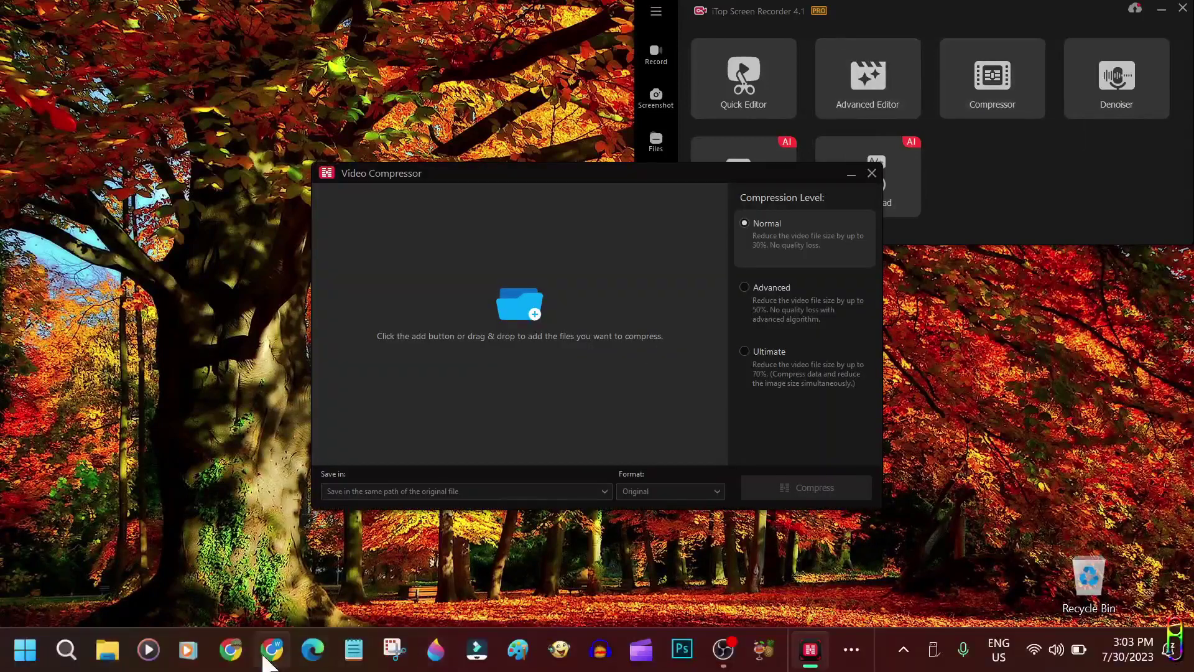
{"action": "left_click_drag", "start_coordinate": [672, 180], "coordinate": [973, 237]}
Load 20230730_145638.mp4 into the Compressor.
{"action": "left_click", "coordinate": [821, 350]}
{"action": "left_click_drag", "start_coordinate": [893, 159], "coordinate": [333, 107]}
{"action": "left_click", "coordinate": [371, 242]}
{"action": "left_click_drag", "start_coordinate": [629, 243], "coordinate": [903, 241]}
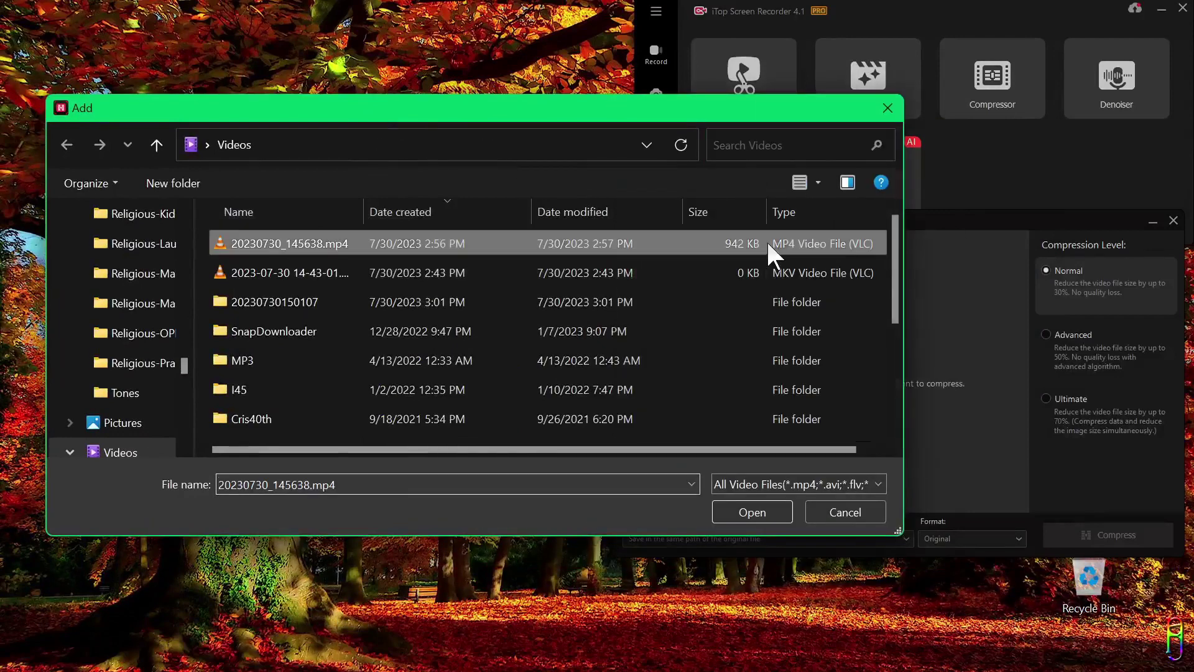
{"action": "left_click", "coordinate": [358, 212]}
{"action": "left_click", "coordinate": [455, 218]}
{"action": "left_click_drag", "start_coordinate": [363, 211], "coordinate": [370, 212]}
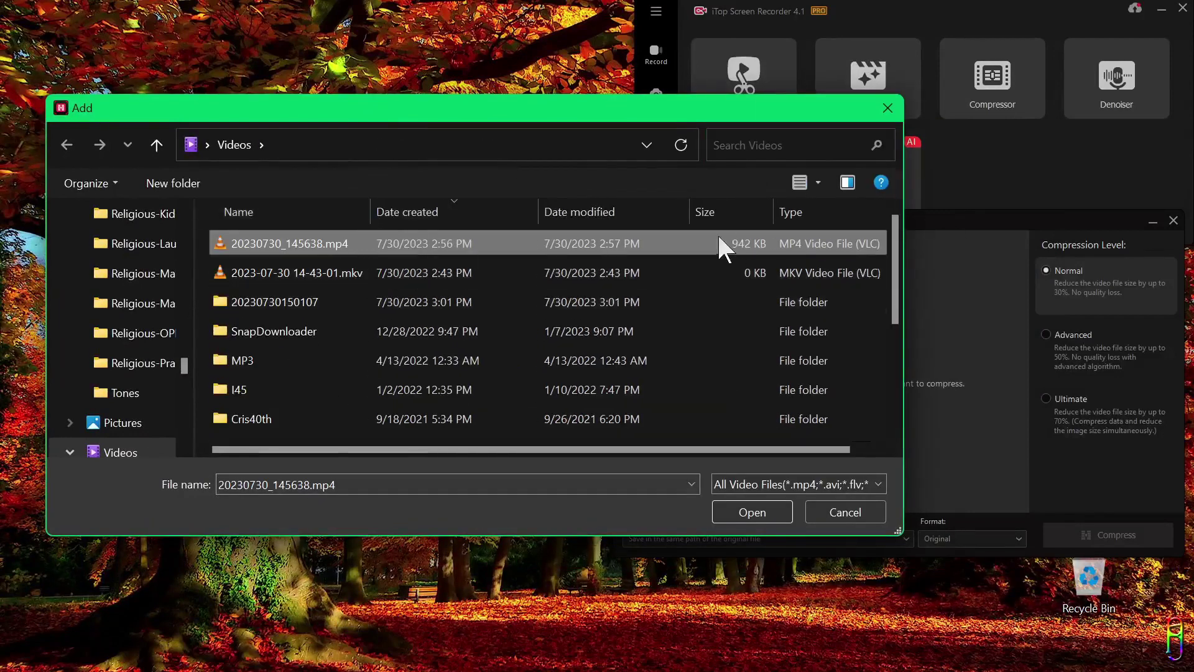
{"action": "left_click", "coordinate": [749, 509]}
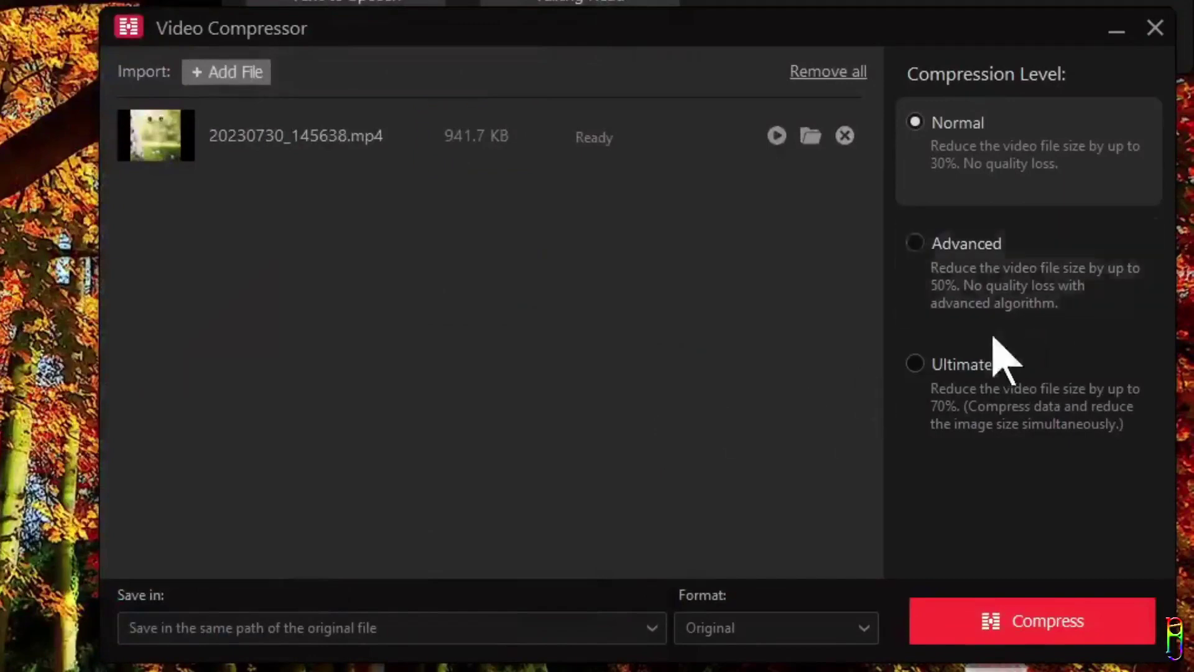
Compress the video at the Ultimate level.
{"action": "left_click", "coordinate": [1062, 283]}
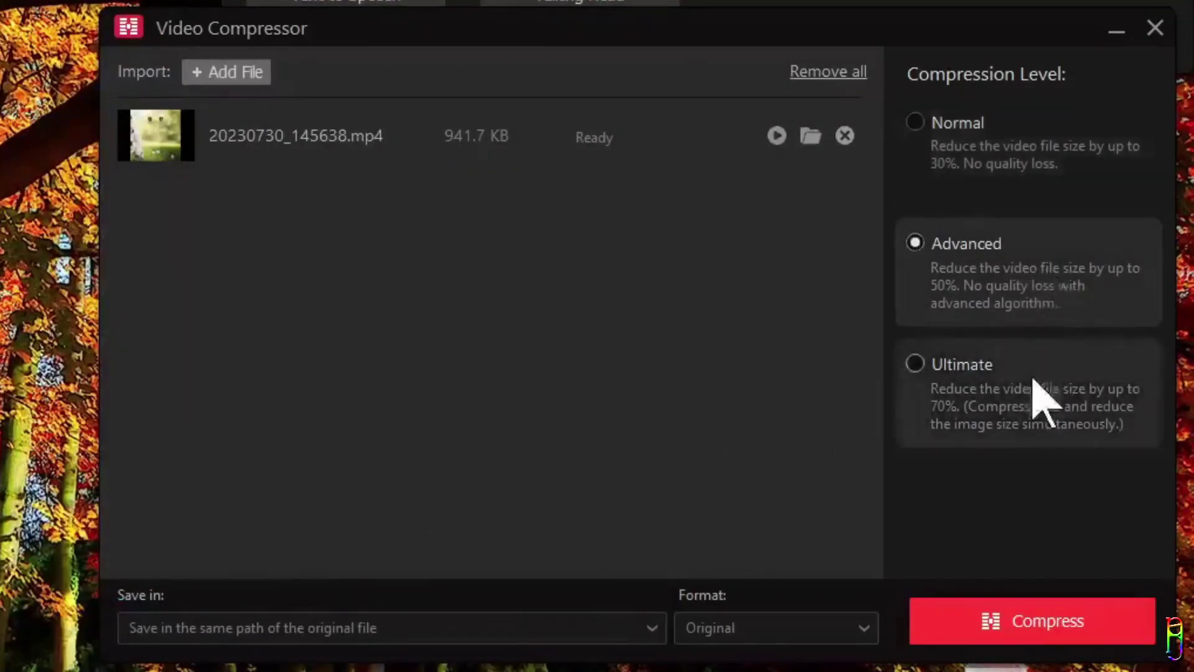
{"action": "left_click", "coordinate": [1033, 382]}
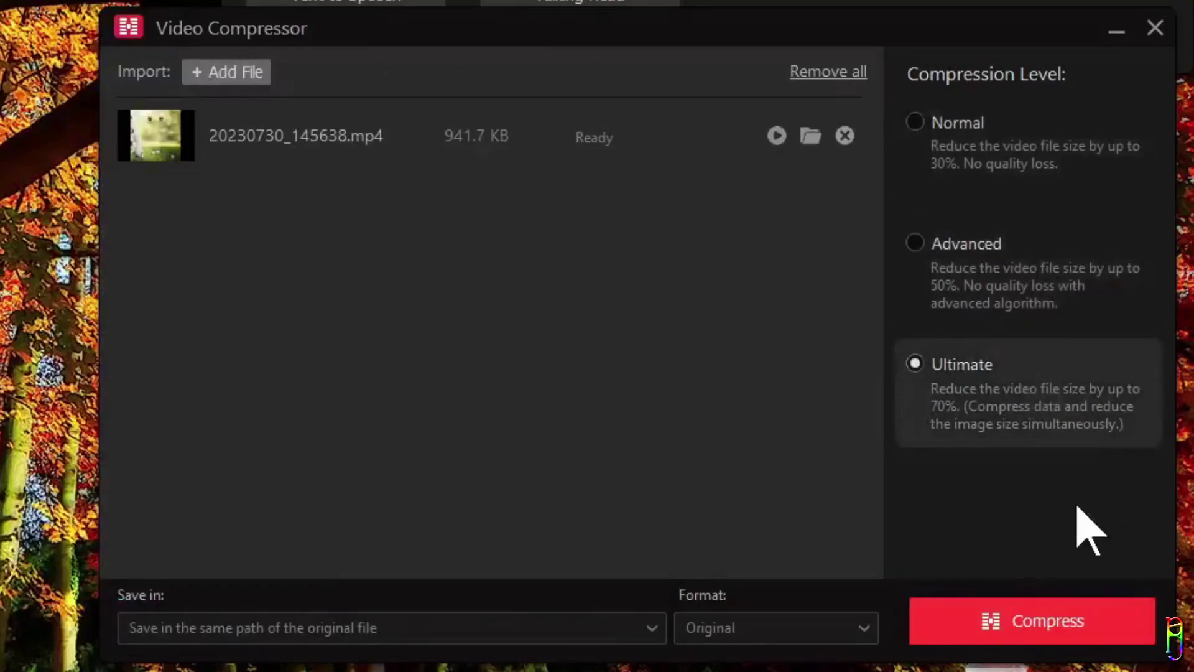
{"action": "left_click", "coordinate": [1036, 621]}
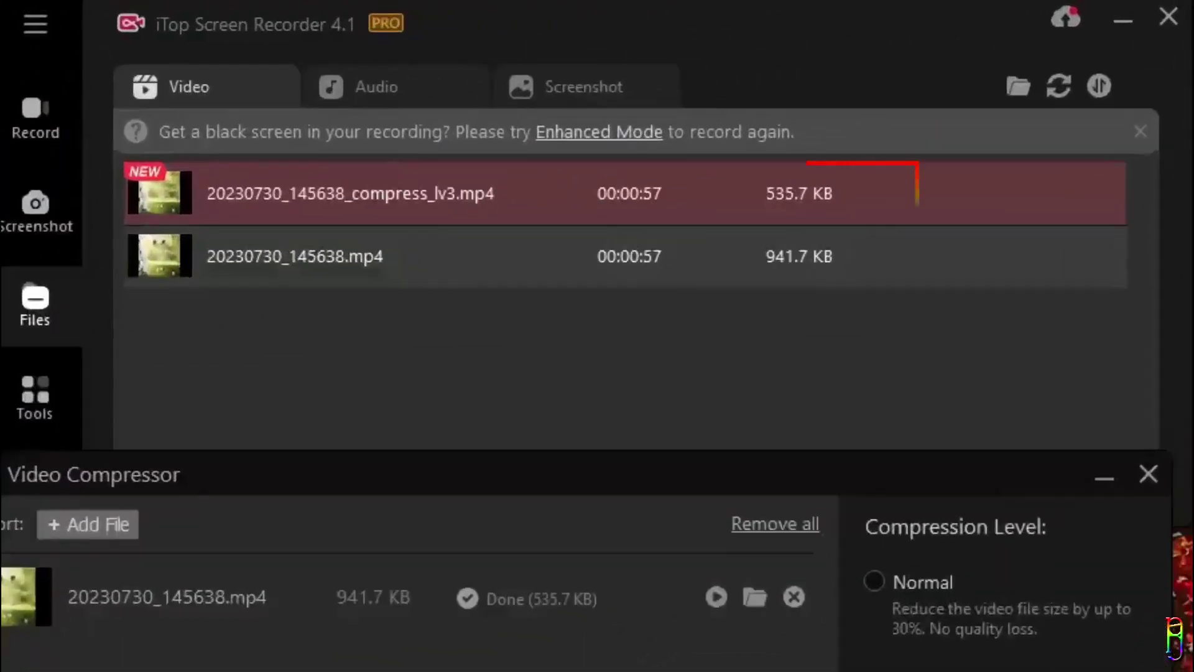
Play the compressed clip in VLC, skipping ahead to 17 seconds, then close VLC.
{"action": "left_click", "coordinate": [1148, 476]}
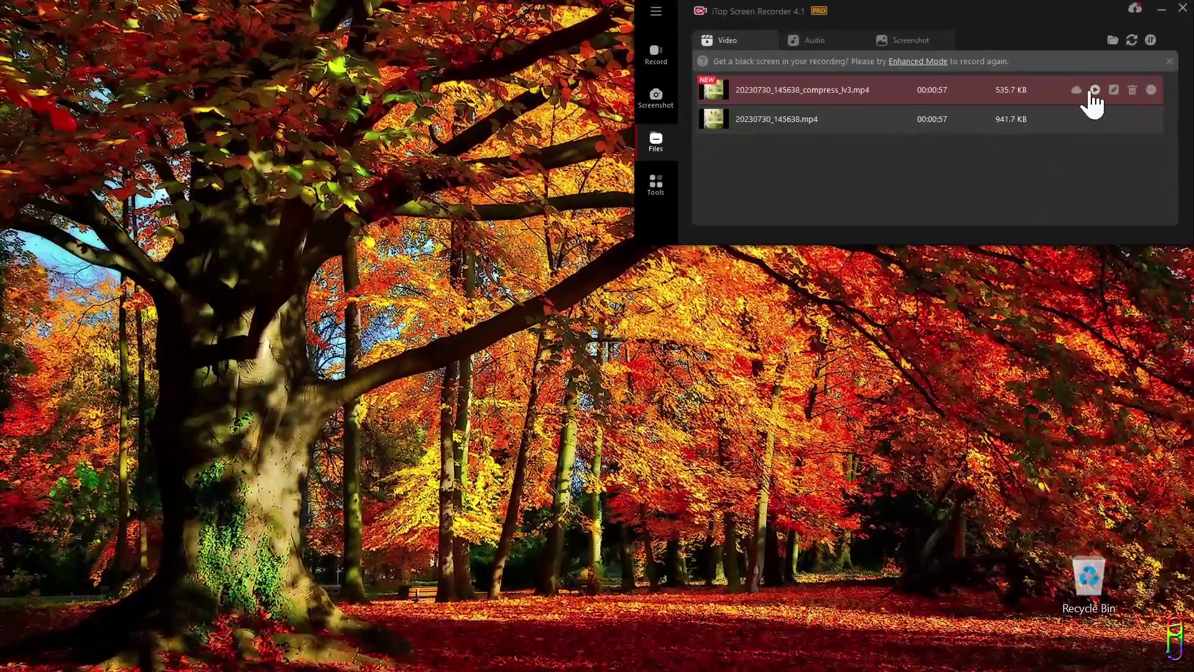
{"action": "left_click", "coordinate": [980, 193]}
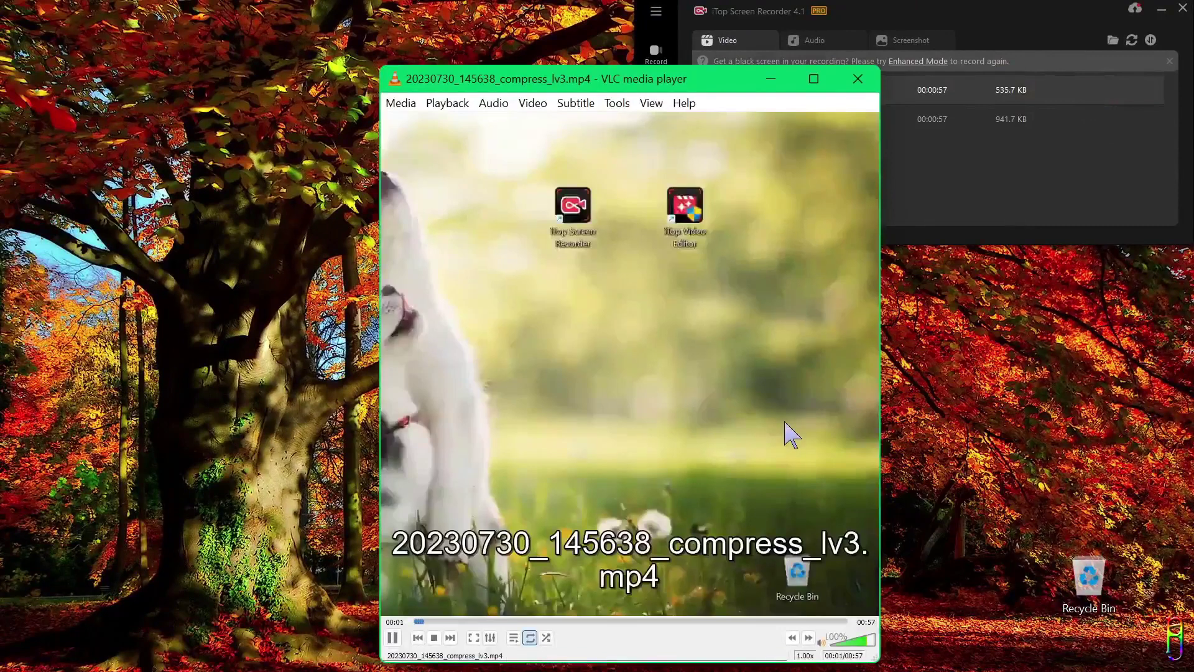
{"action": "left_click", "coordinate": [546, 621]}
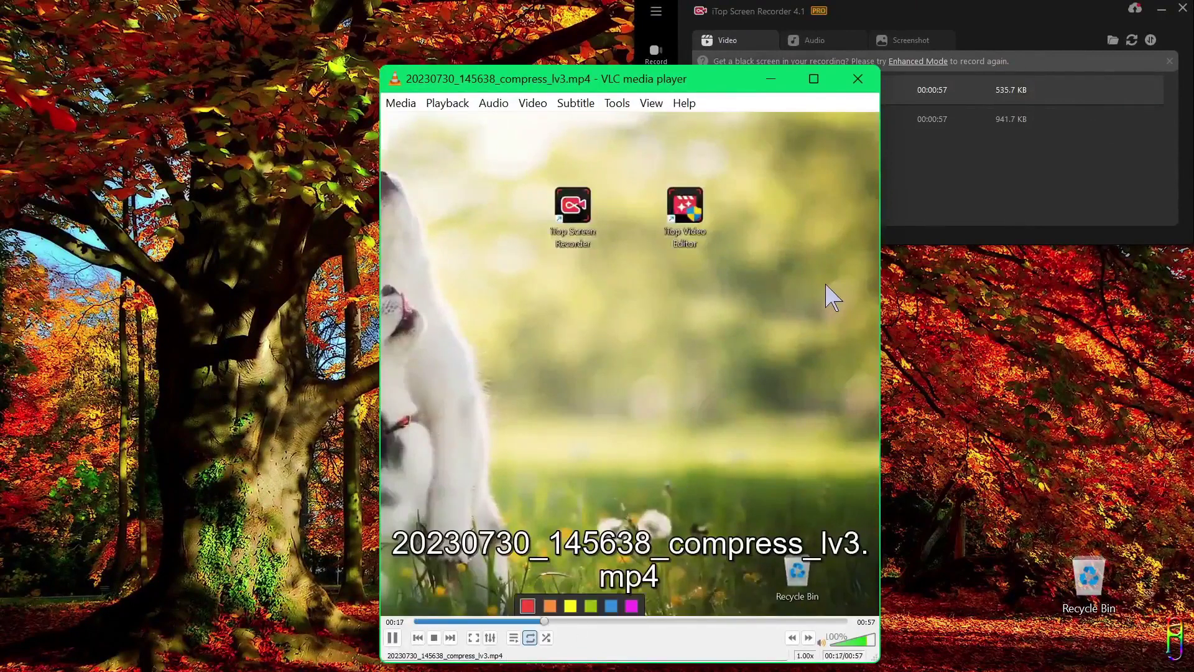
{"action": "left_click_drag", "start_coordinate": [721, 80], "coordinate": [576, 58]}
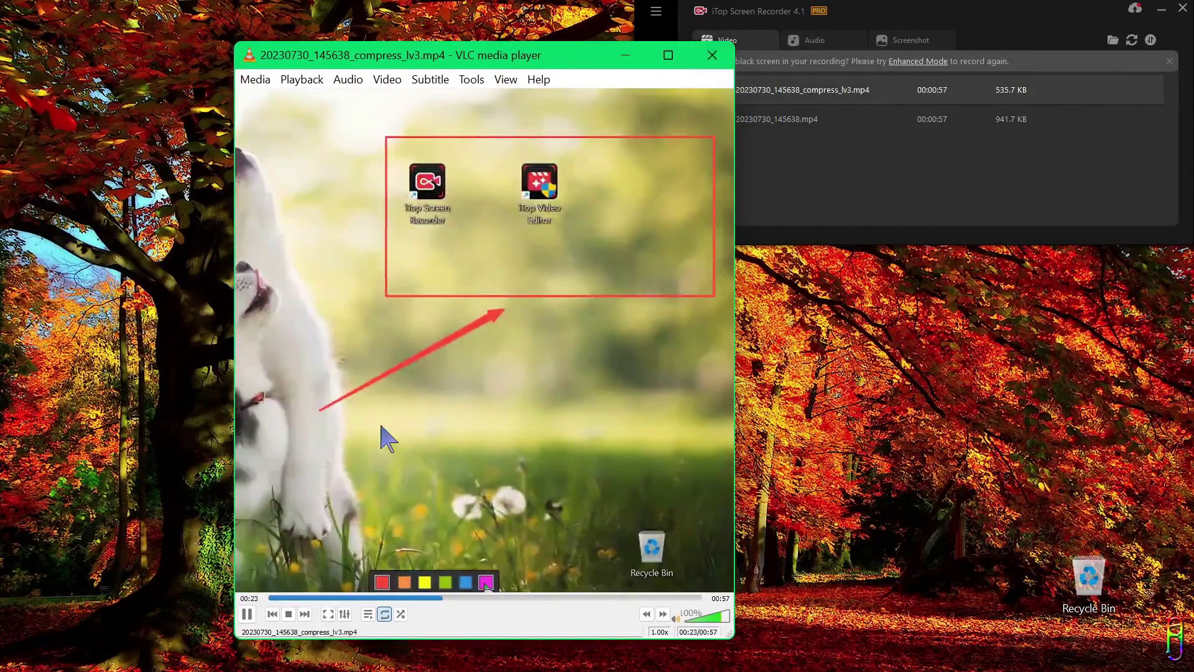
{"action": "left_click", "coordinate": [725, 65]}
Play the original 20230730_145638.mp4 in VLC, skip ahead, then close VLC.
{"action": "left_click", "coordinate": [1096, 119]}
{"action": "left_click_drag", "start_coordinate": [612, 51], "coordinate": [533, 14]}
{"action": "left_click", "coordinate": [399, 618]}
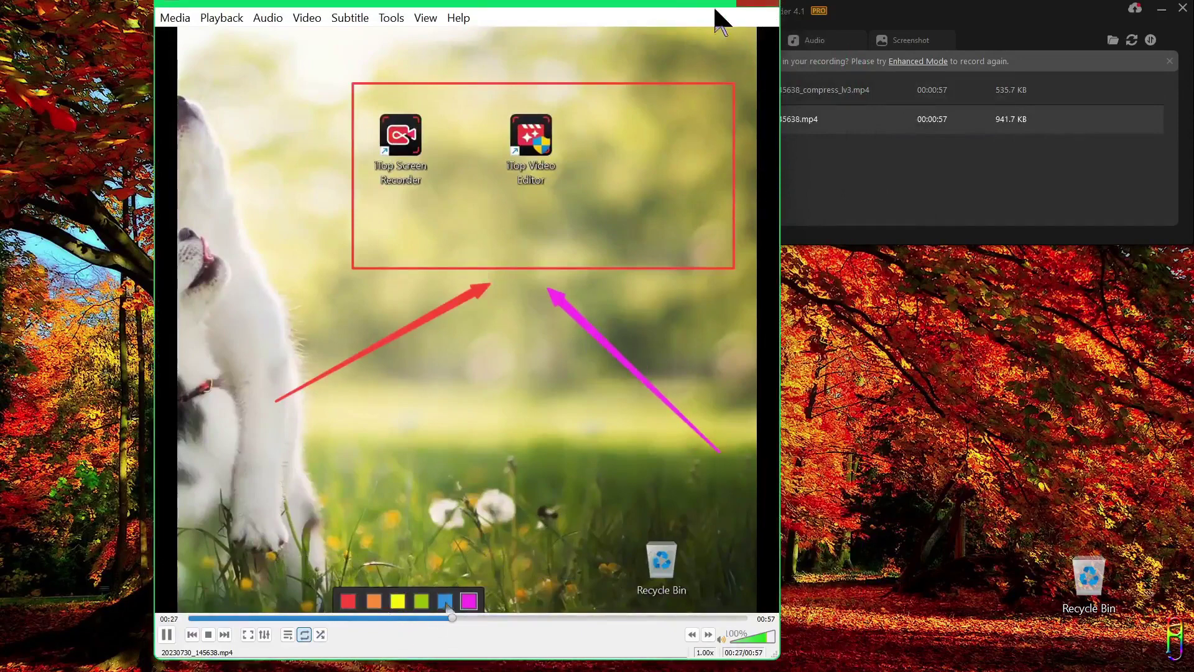
{"action": "left_click_drag", "start_coordinate": [731, 19], "coordinate": [765, 94]}
{"action": "left_click", "coordinate": [880, 69]}
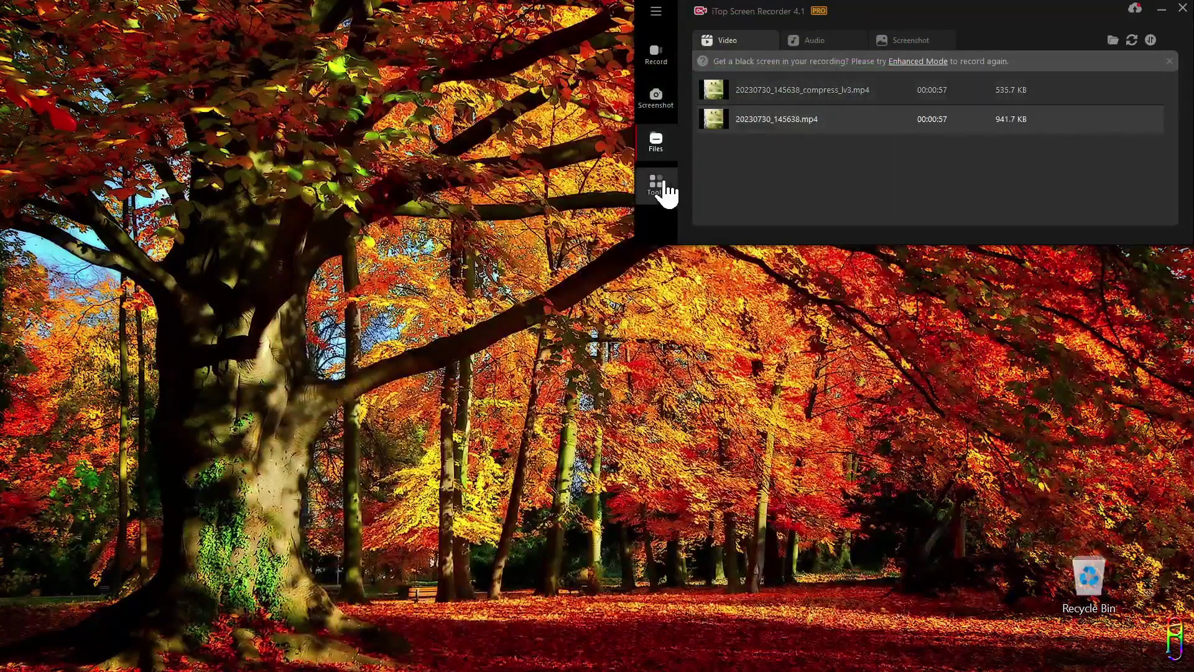
Browse Vidnoz's Text to Speech and AI Talking Avatar pages from Tools, then close both.
{"action": "left_click", "coordinate": [660, 189]}
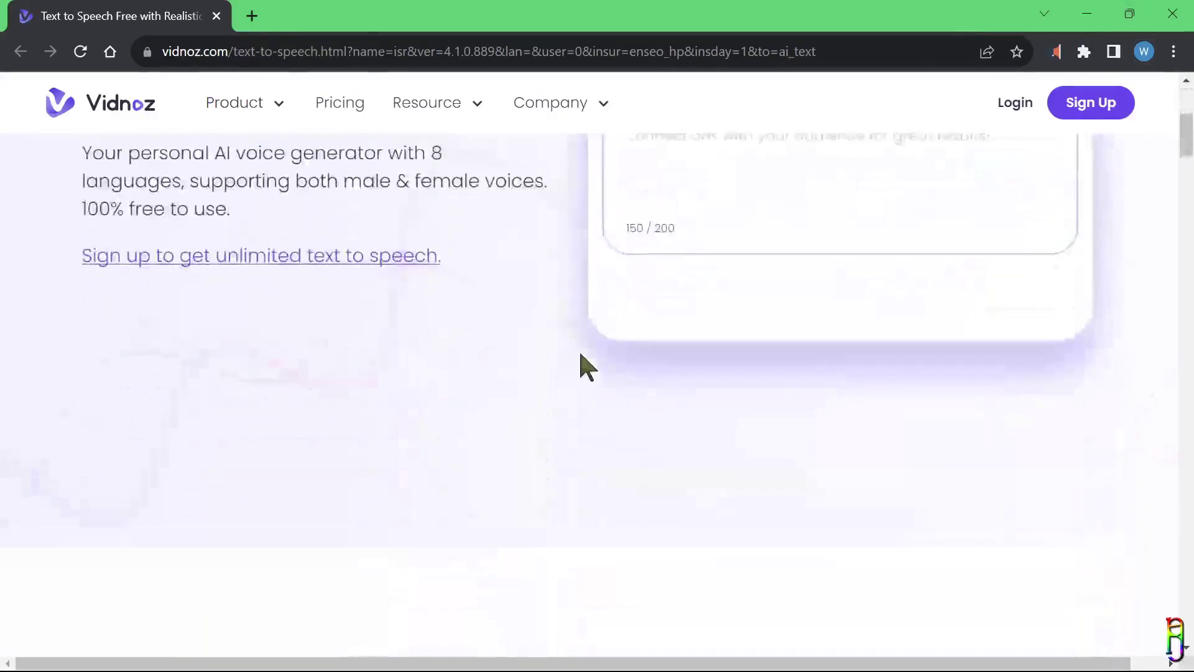
{"action": "scroll", "coordinate": [582, 362], "scroll_direction": "up", "scroll_amount": 5}
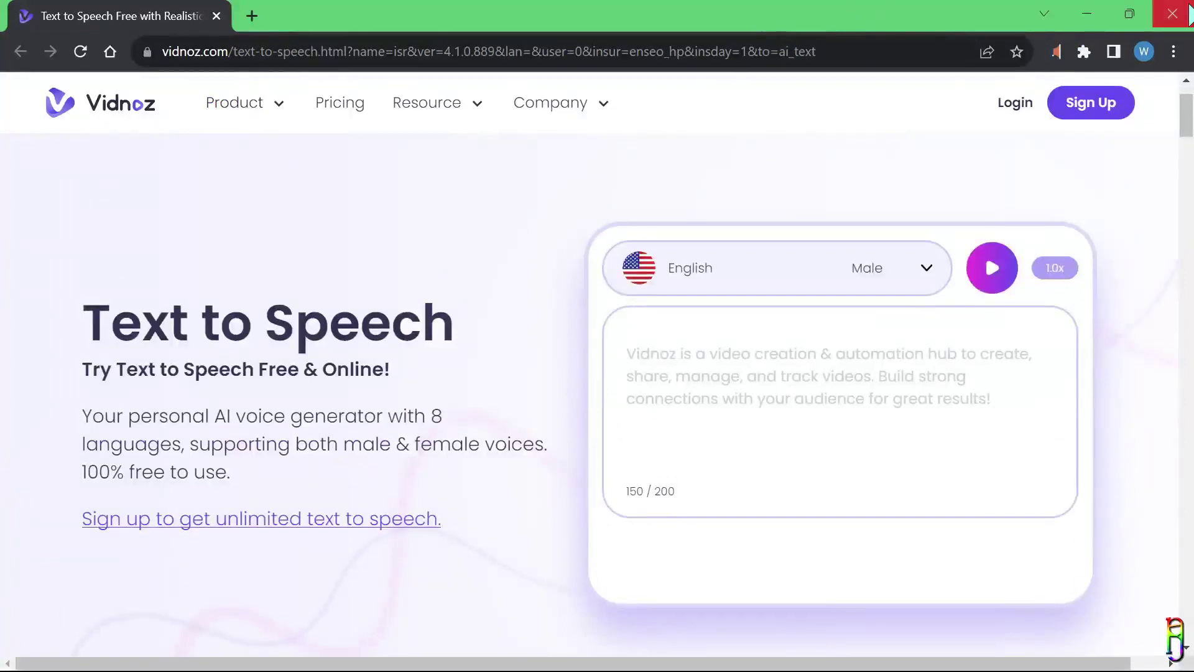
{"action": "left_click", "coordinate": [1172, 13]}
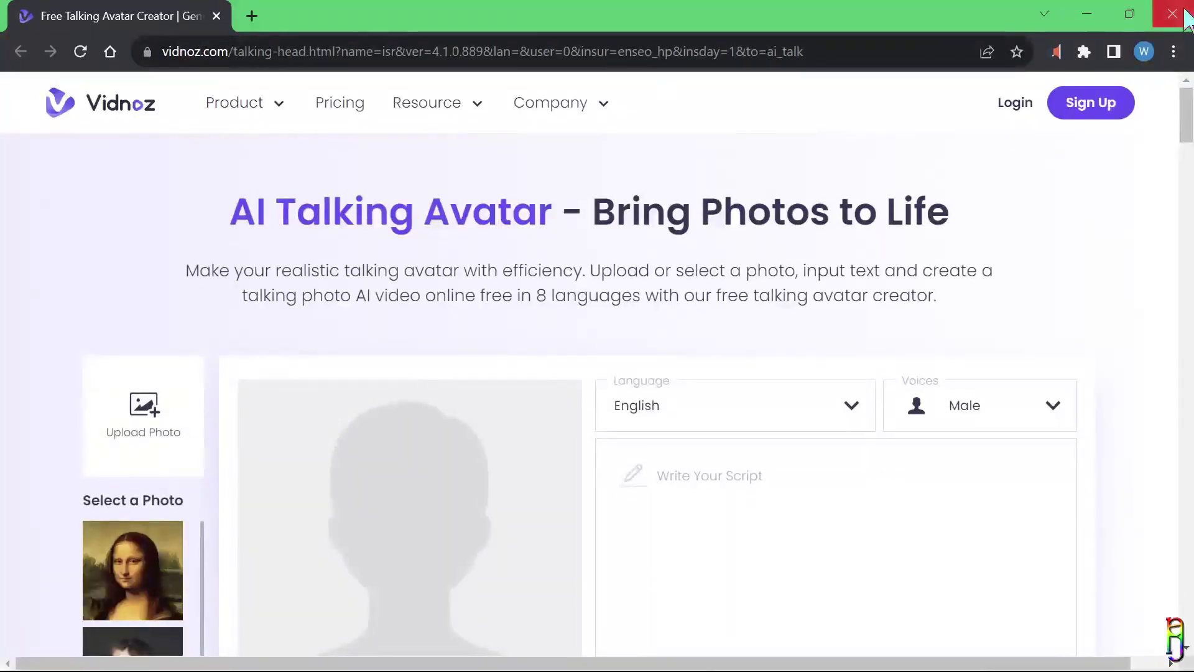
{"action": "left_click", "coordinate": [1172, 14]}
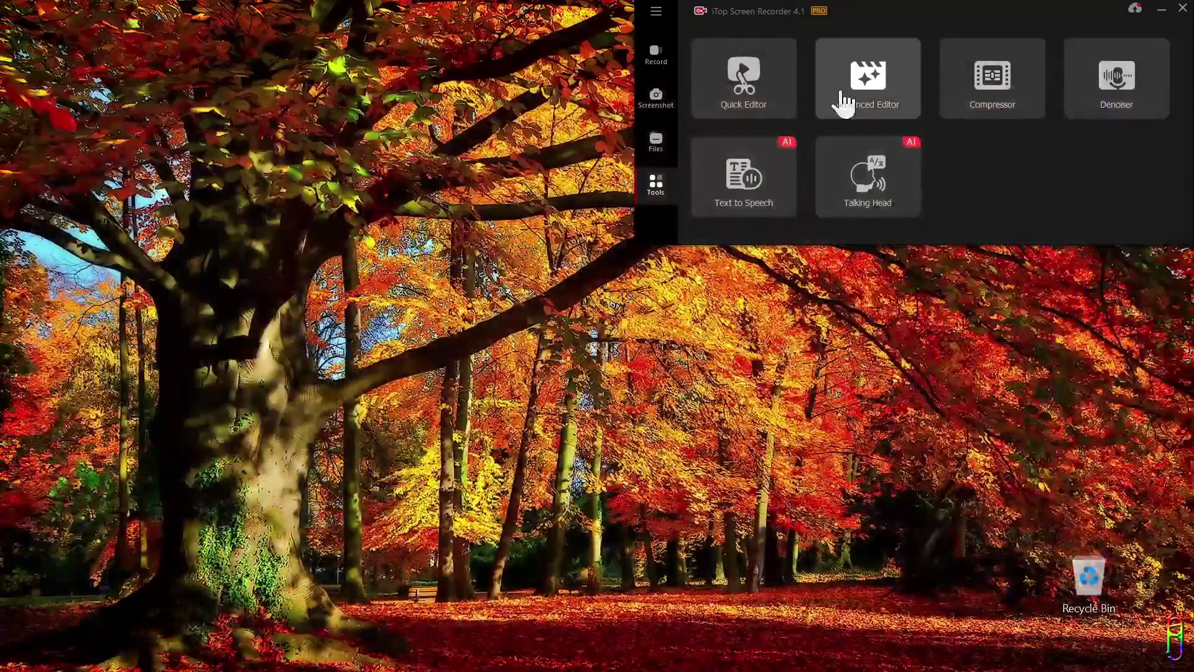
Start an Only Audio recording with both speaker and Mic capture turned on.
{"action": "left_click", "coordinate": [660, 62]}
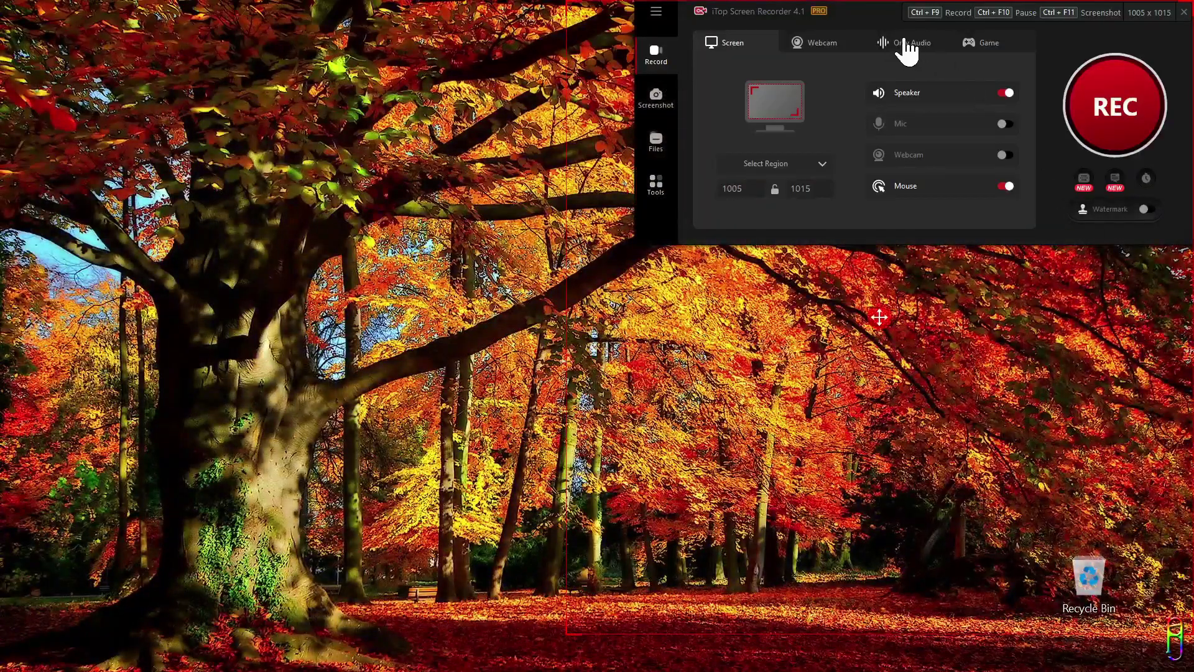
{"action": "left_click", "coordinate": [907, 45]}
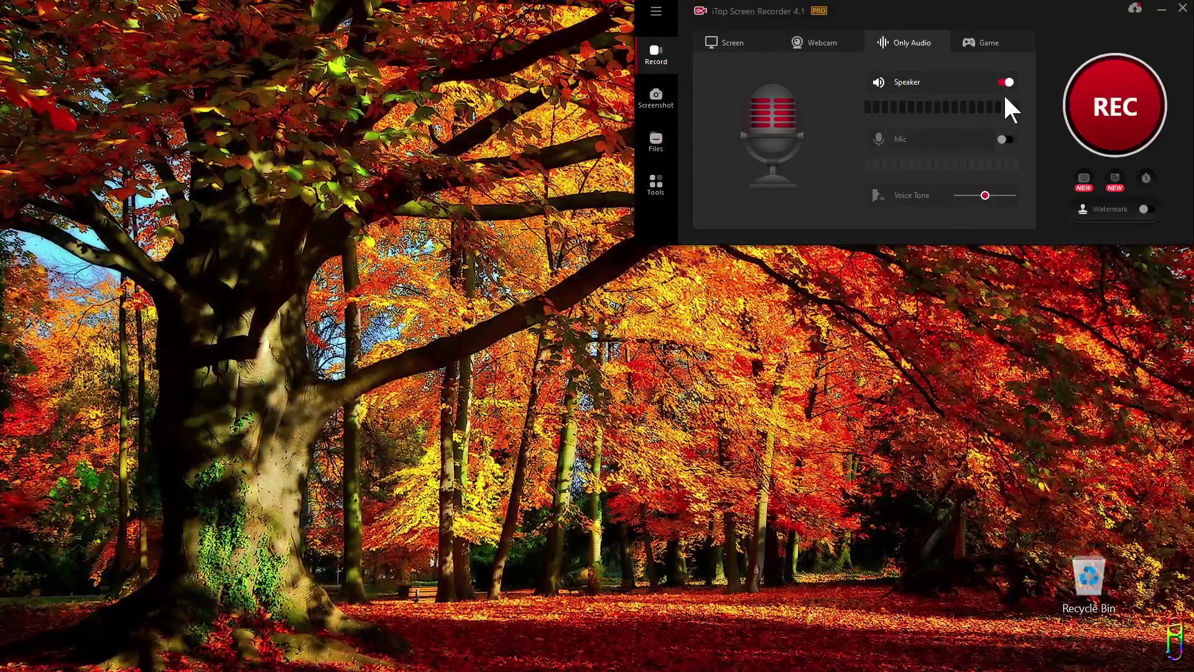
{"action": "left_click", "coordinate": [1007, 141]}
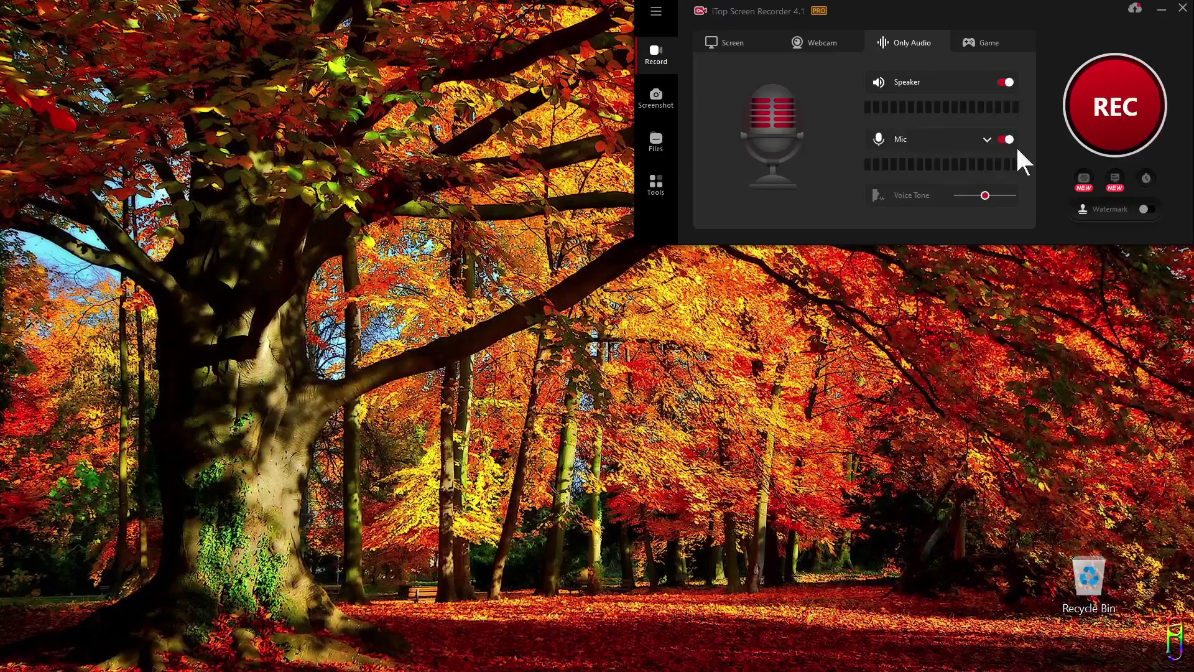
{"action": "left_click", "coordinate": [1132, 119]}
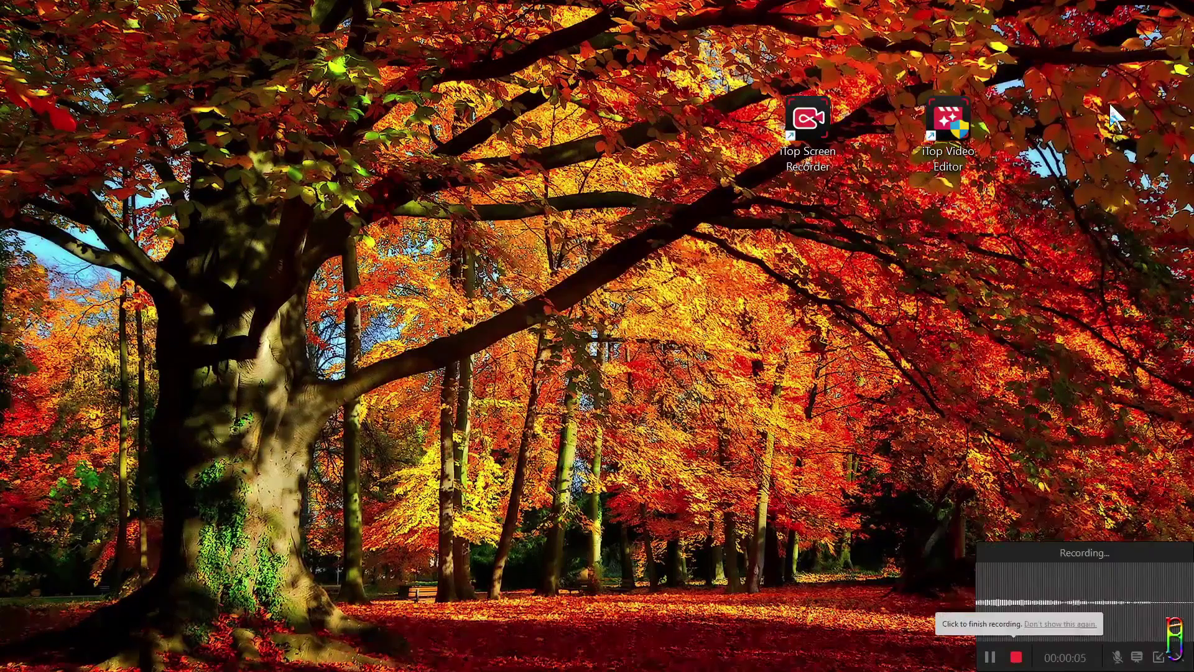
Stop the audio recording.
{"action": "left_click", "coordinate": [1015, 656]}
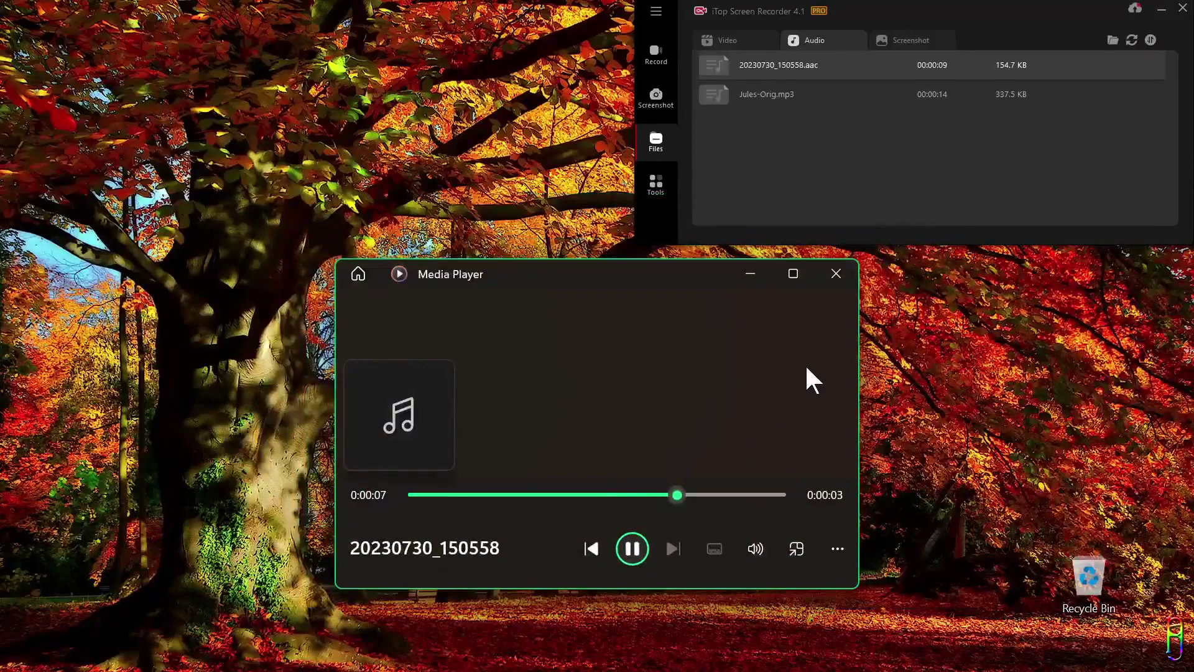
Close Media Player and run the Denoiser on 20230730_150558.aac.
{"action": "left_click", "coordinate": [836, 273]}
{"action": "left_click", "coordinate": [655, 184]}
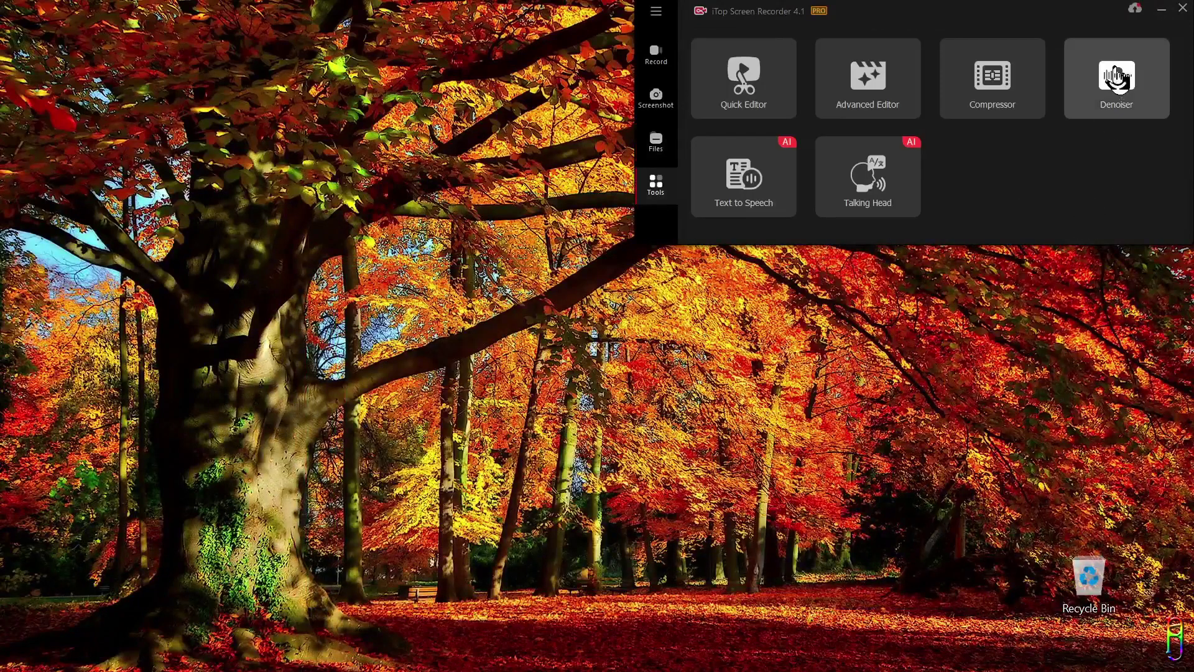
{"action": "left_click", "coordinate": [1117, 78]}
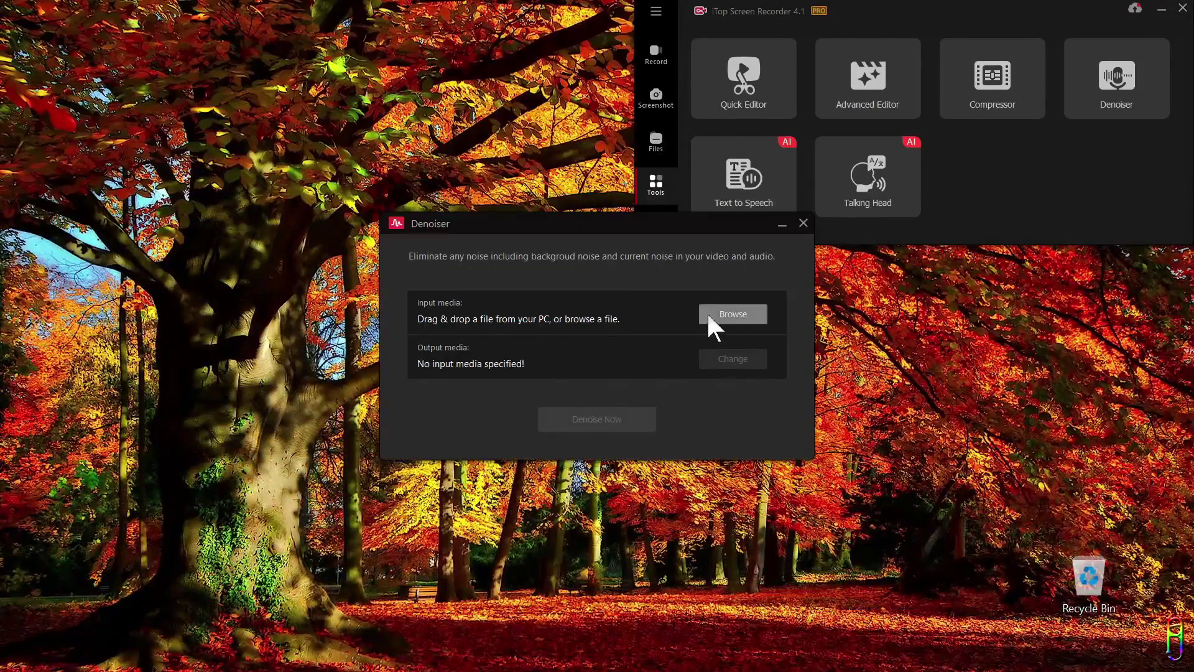
{"action": "left_click", "coordinate": [738, 317]}
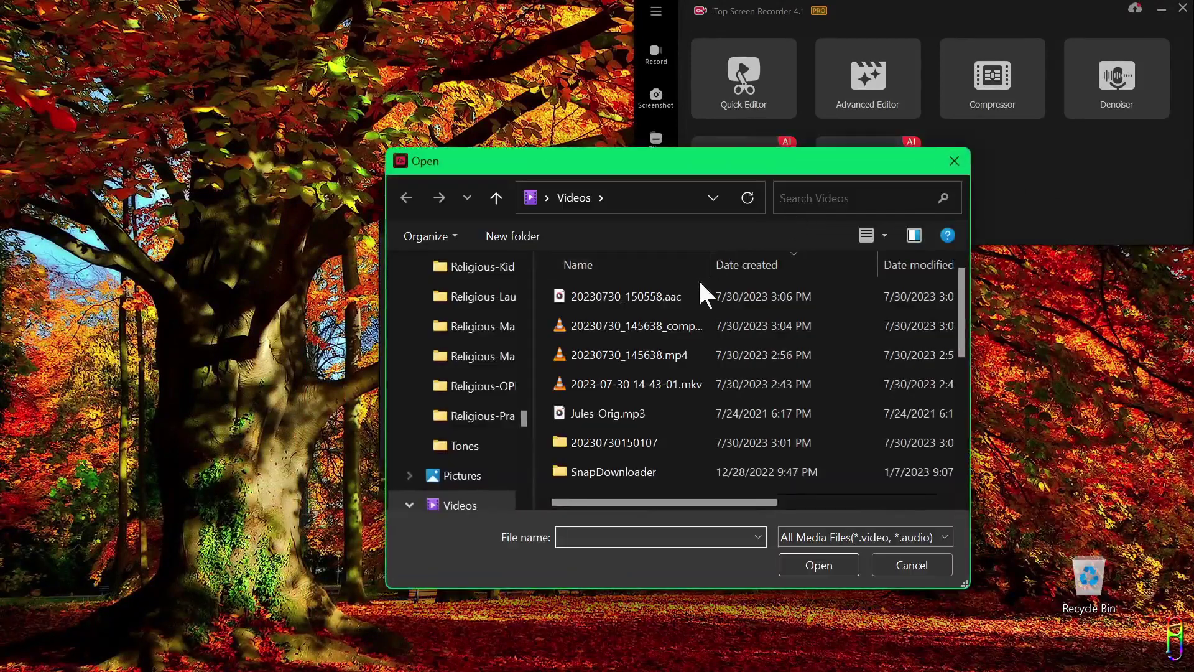
{"action": "double_click", "coordinate": [697, 295]}
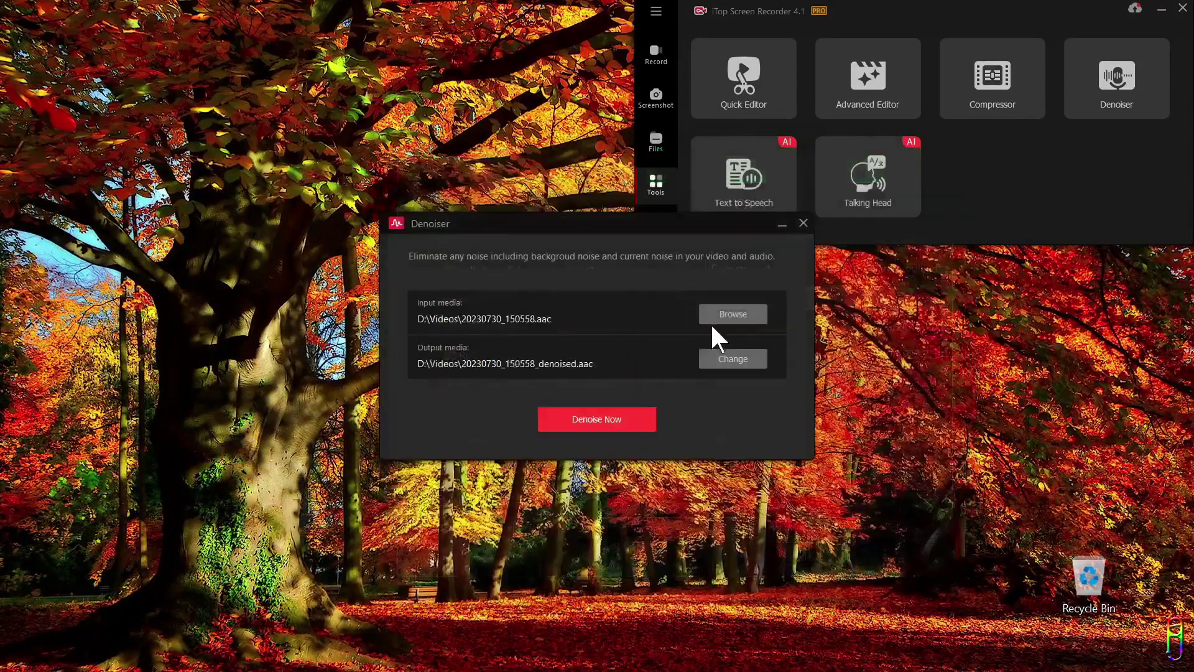
{"action": "left_click", "coordinate": [594, 421]}
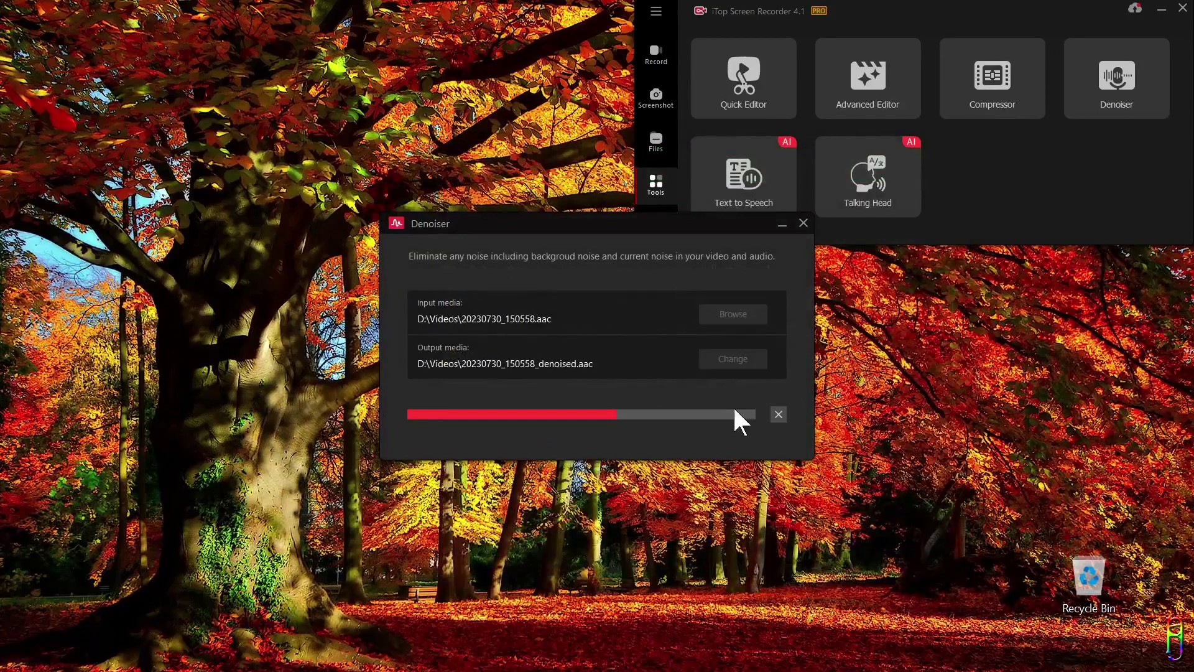
Play 20230730_150558_denoised.aac from the output folder in Media Player, then close it.
{"action": "left_click", "coordinate": [548, 386]}
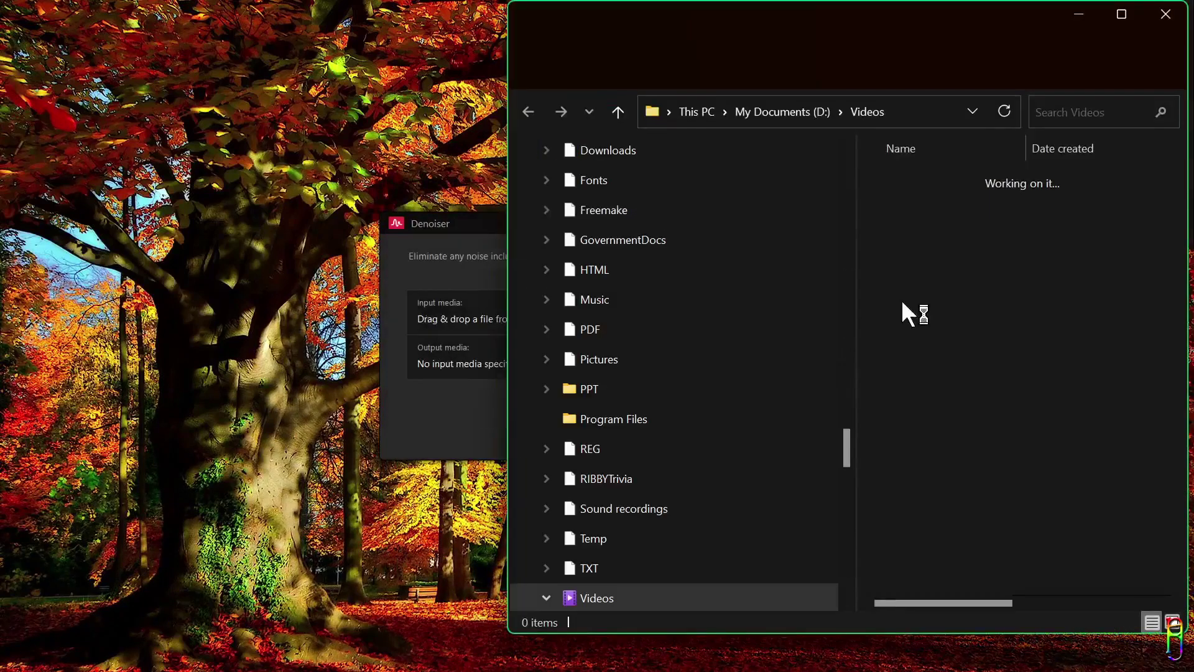
{"action": "double_click", "coordinate": [1013, 526]}
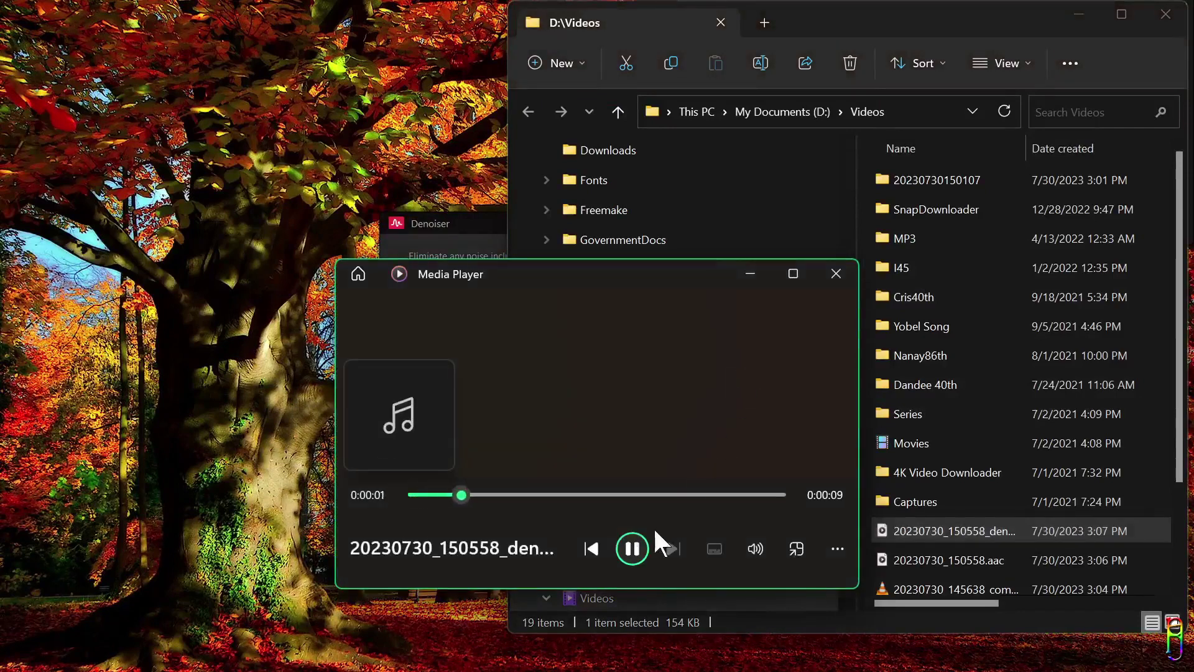
{"action": "left_click_drag", "start_coordinate": [663, 277], "coordinate": [442, 277]}
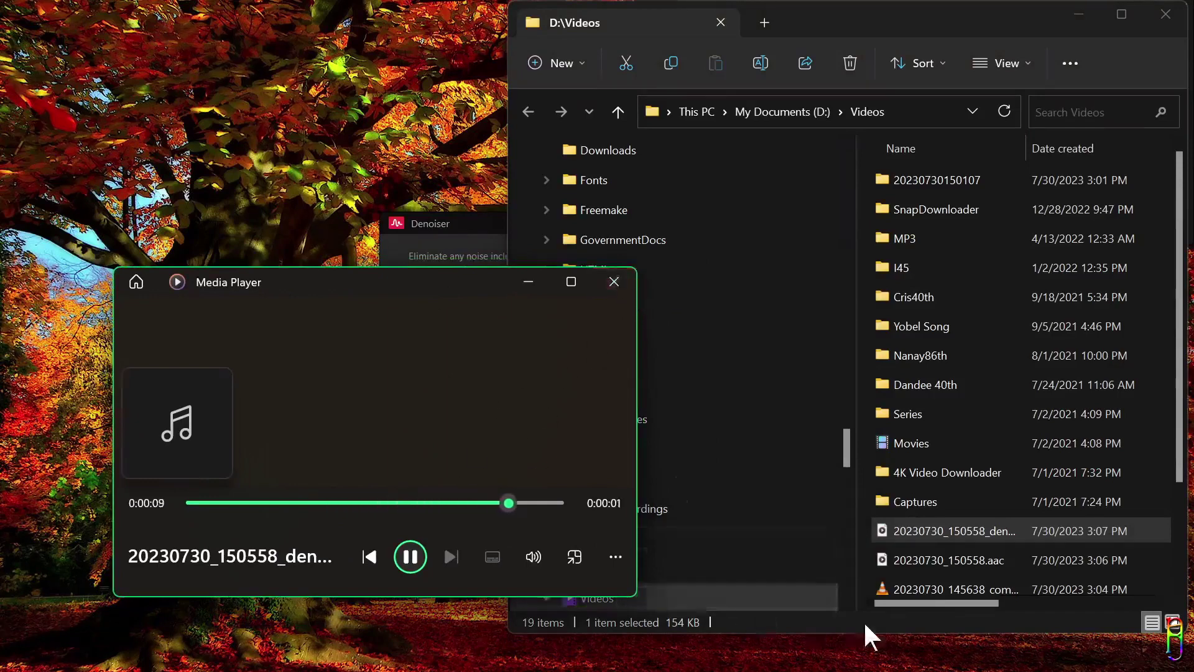
{"action": "mouse_move", "coordinate": [679, 662]}
{"action": "key", "text": "alt+F4"}
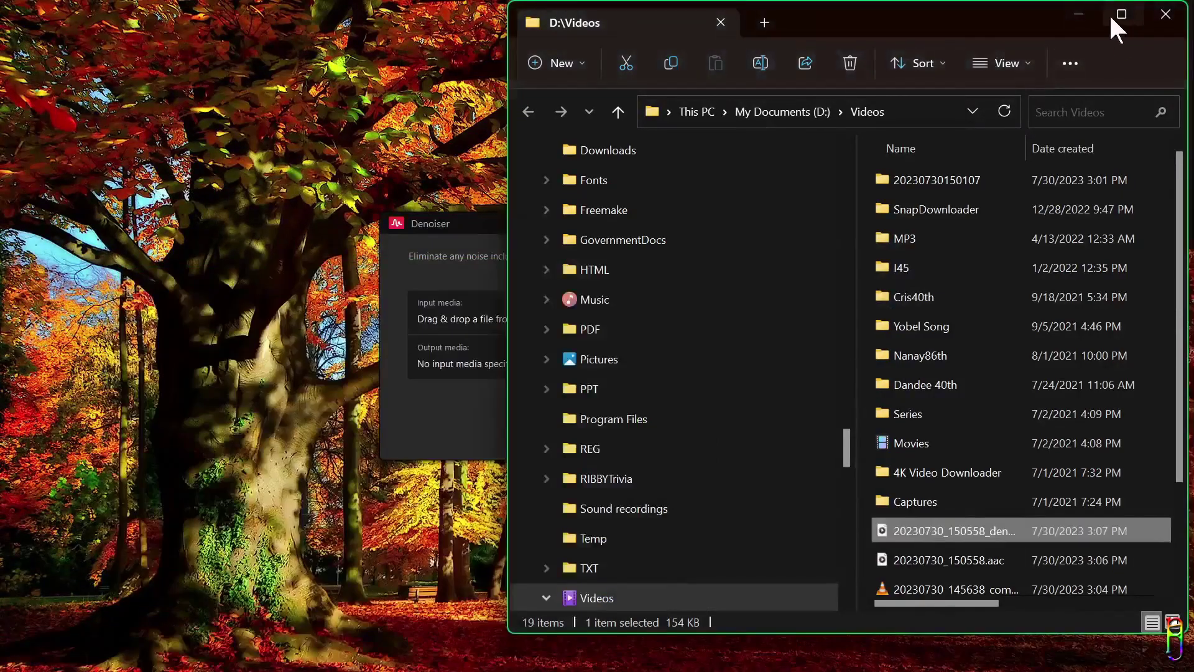
Close the Denoiser and set the Screen recording area to Full Screen (1920×1080).
{"action": "left_click", "coordinate": [1092, 12]}
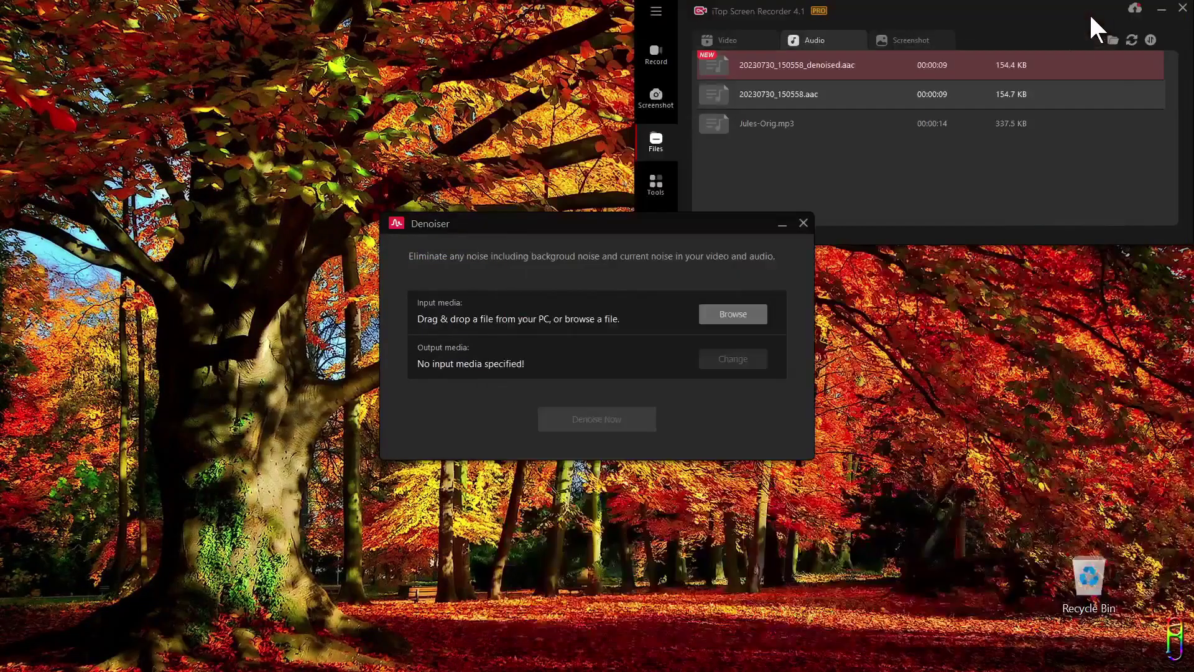
{"action": "left_click", "coordinate": [800, 226]}
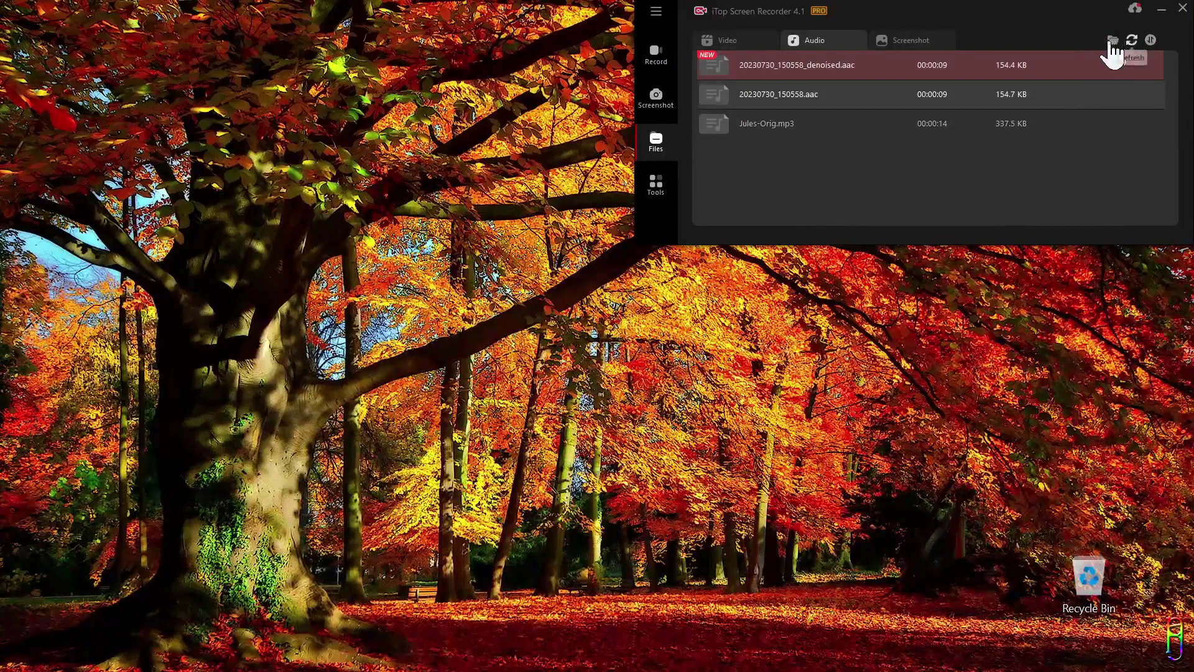
{"action": "left_click", "coordinate": [909, 45]}
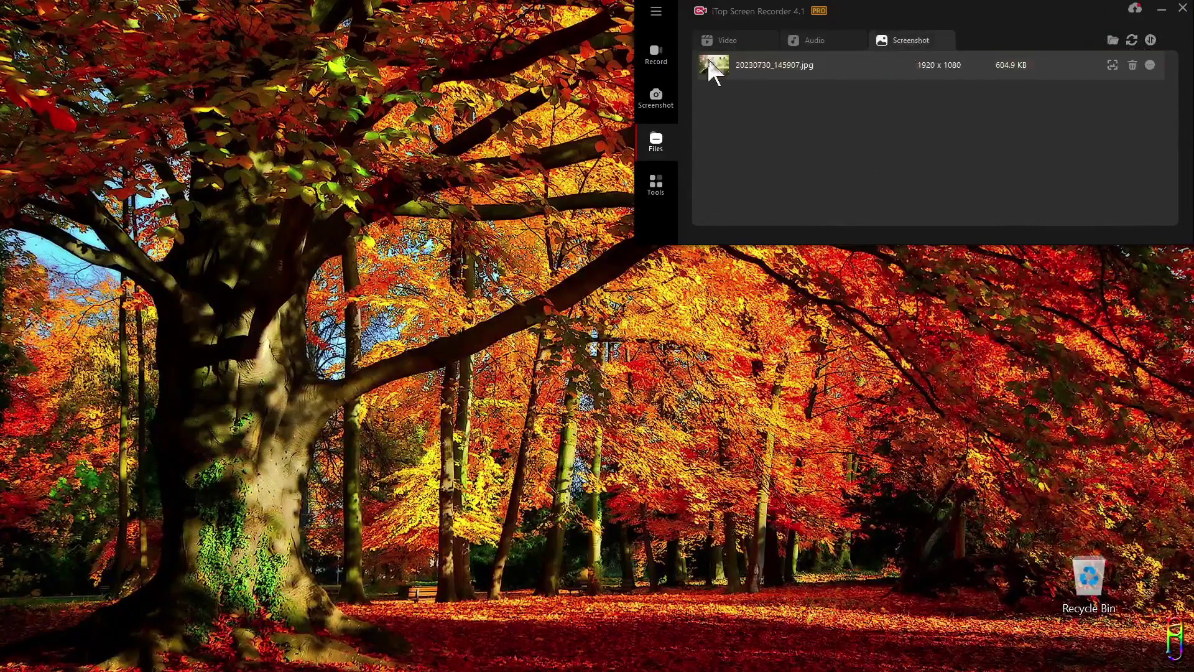
{"action": "left_click", "coordinate": [661, 57]}
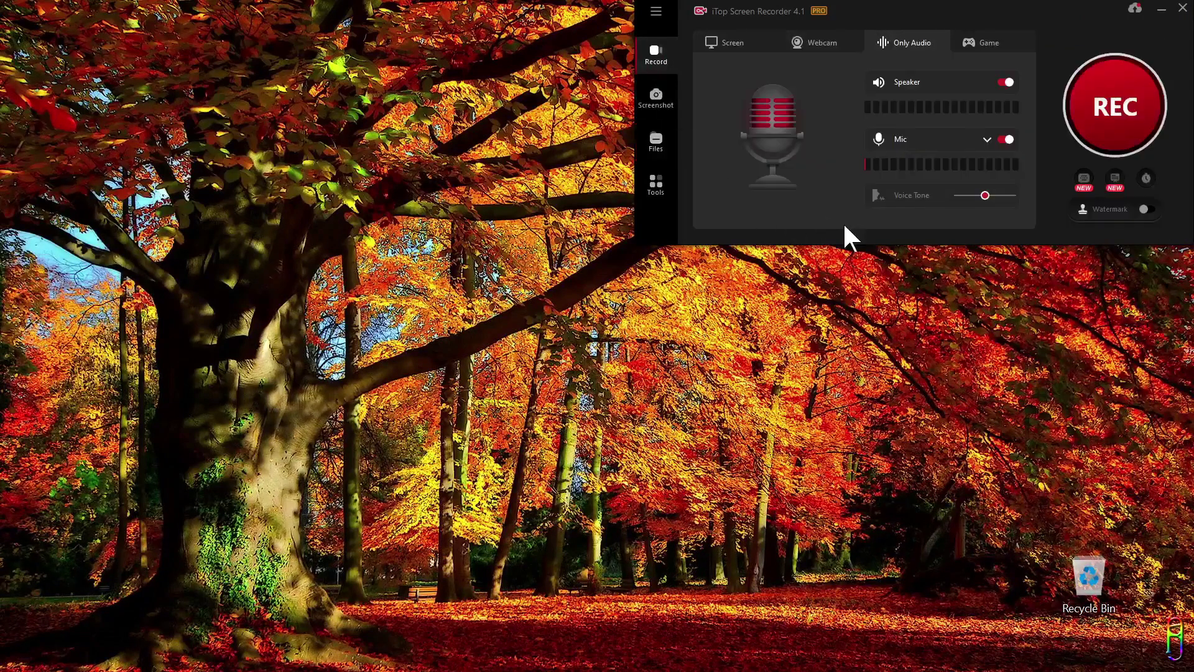
{"action": "left_click", "coordinate": [740, 48]}
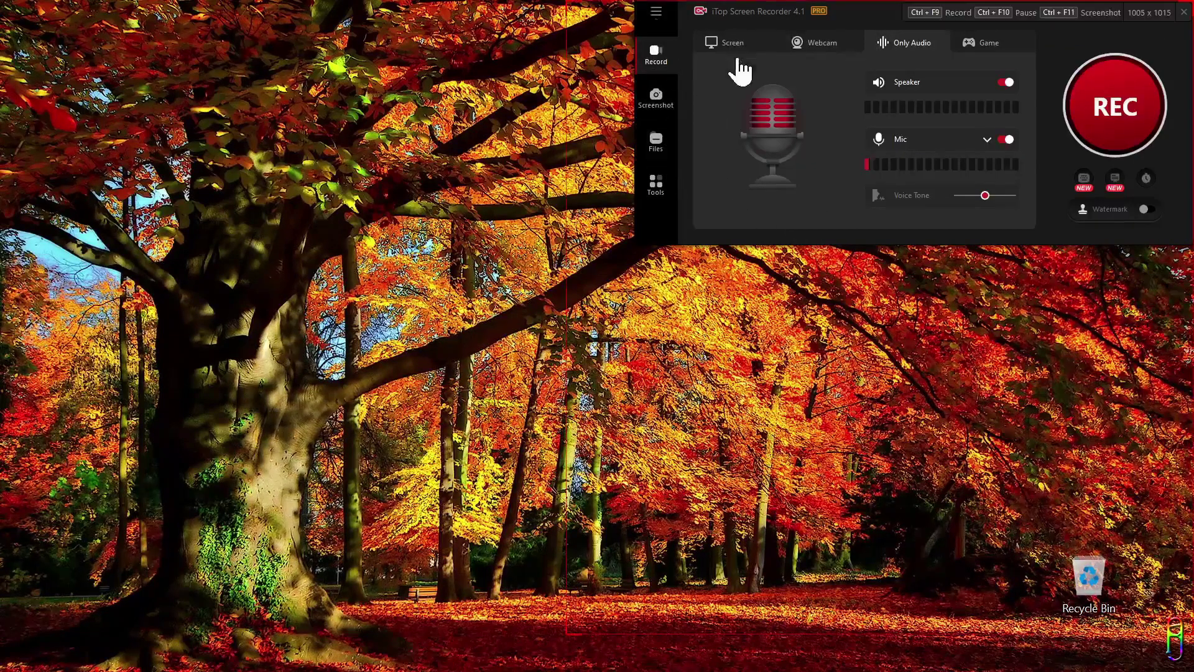
{"action": "left_click", "coordinate": [822, 164]}
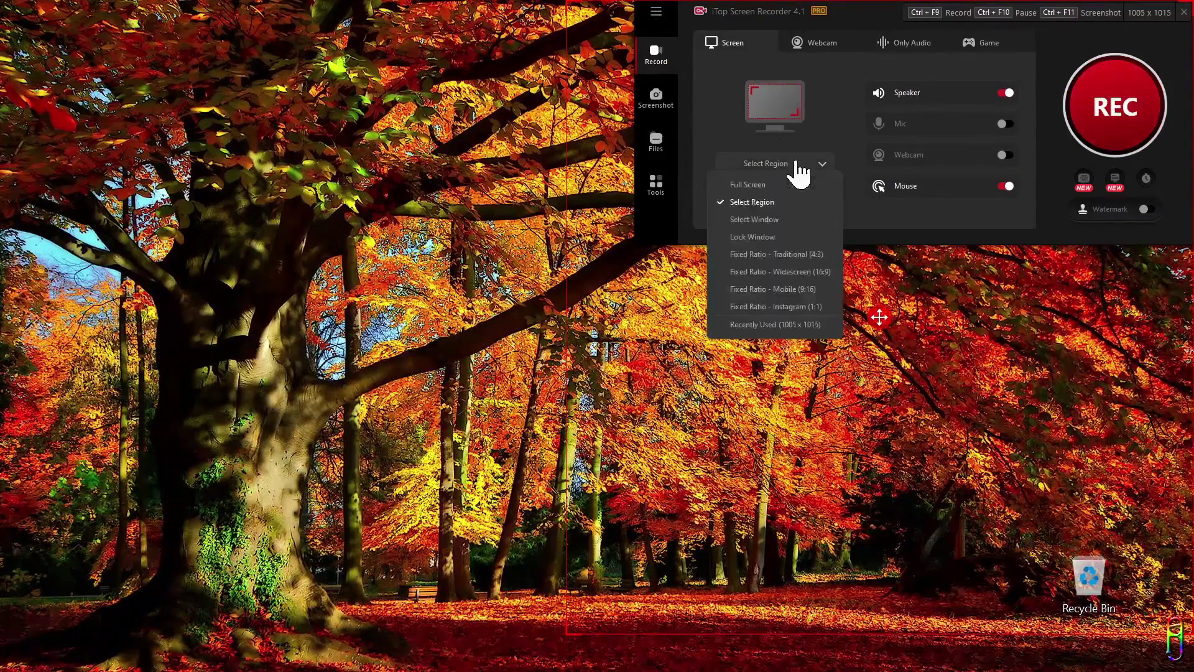
{"action": "left_click", "coordinate": [799, 184]}
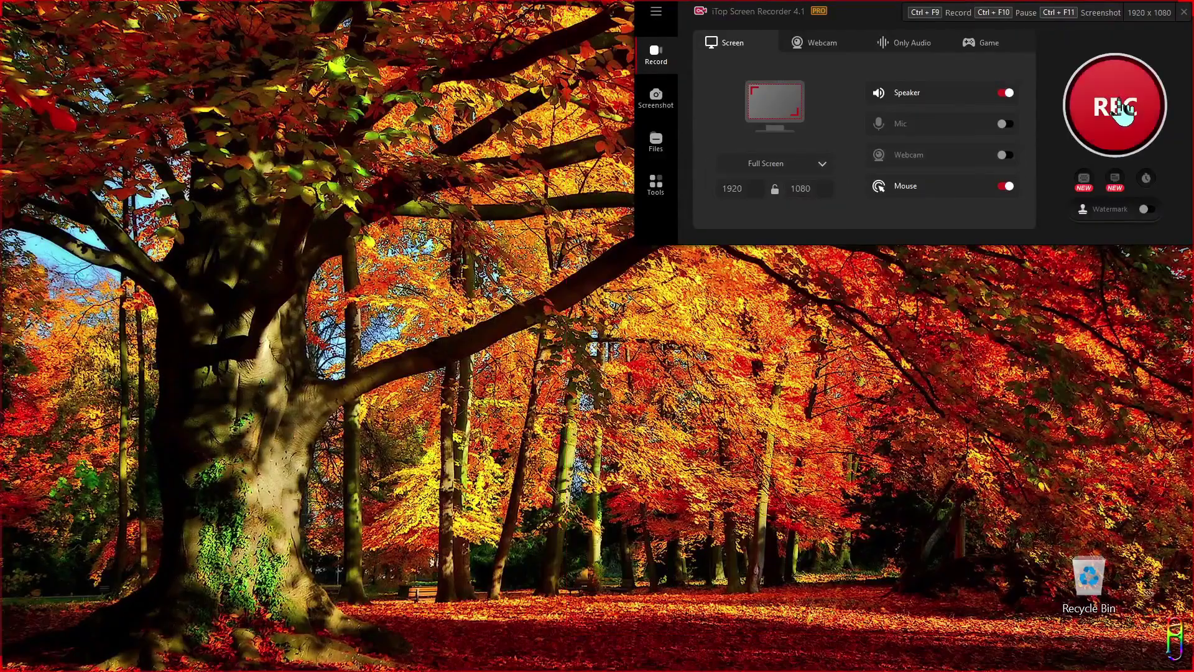
Start the full-screen recording with Ctrl+F9, turn on the magnifier, and dismiss the desktop context menu.
{"action": "key", "text": "ctrl+F9"}
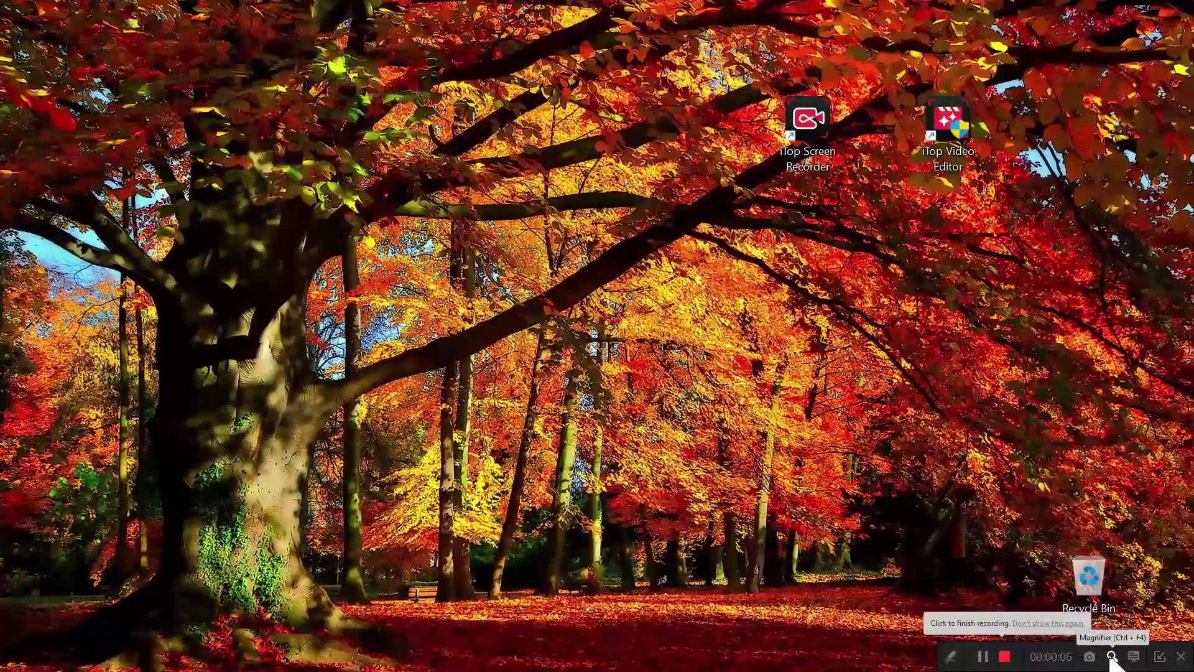
{"action": "left_click", "coordinate": [1111, 656]}
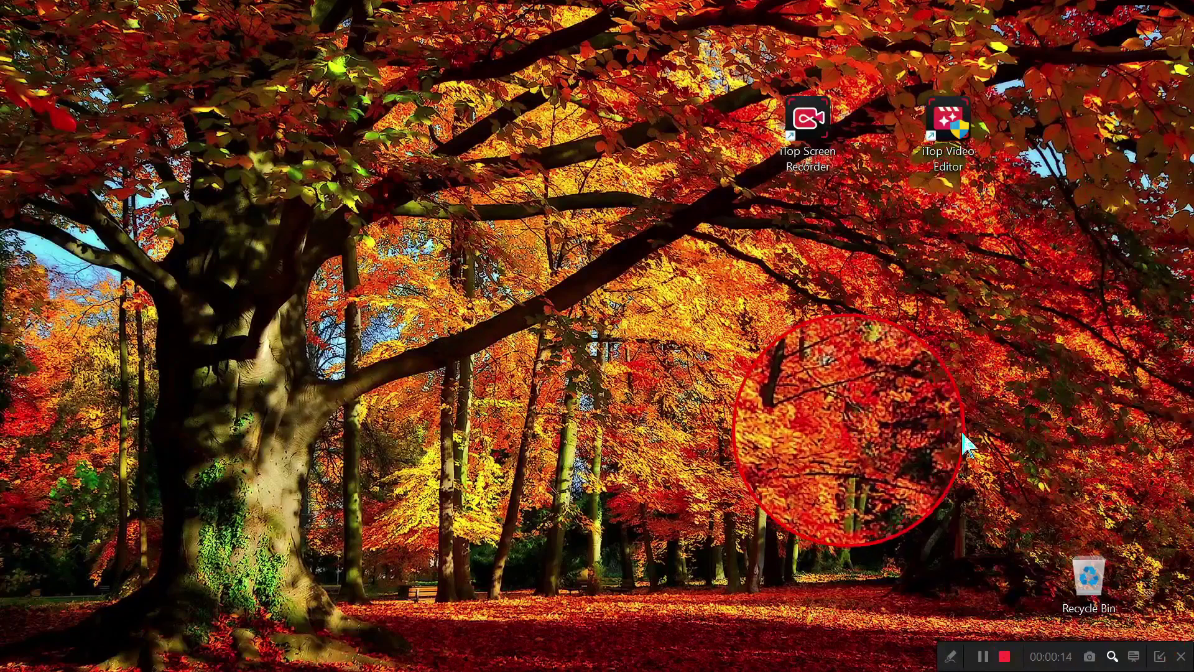
{"action": "right_click", "coordinate": [1066, 426]}
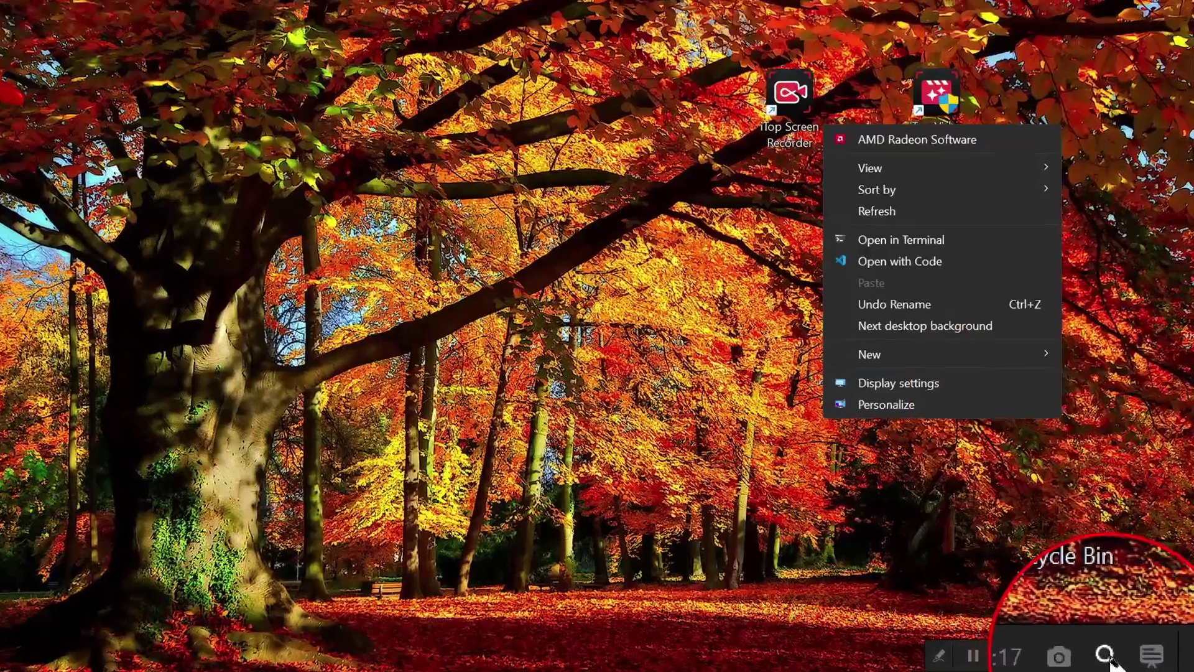
{"action": "left_click", "coordinate": [1113, 661]}
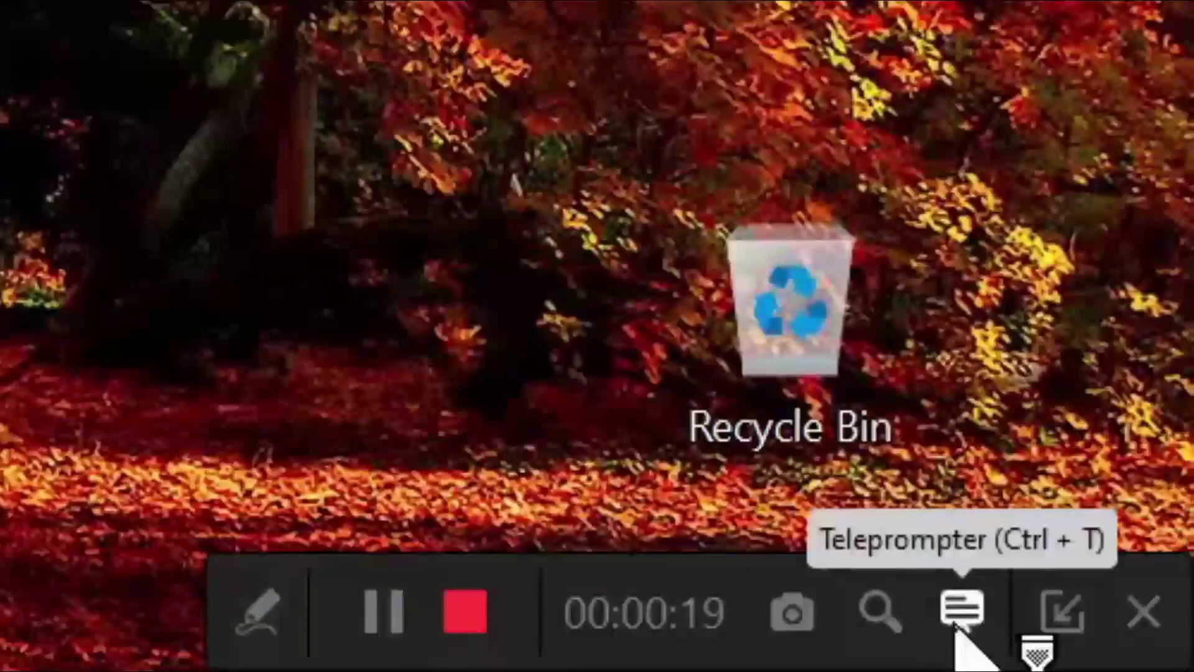
Load the Thank you script in the teleprompter, auto-scrolling at Normal speed, and enable the magnifier.
{"action": "left_click", "coordinate": [957, 622]}
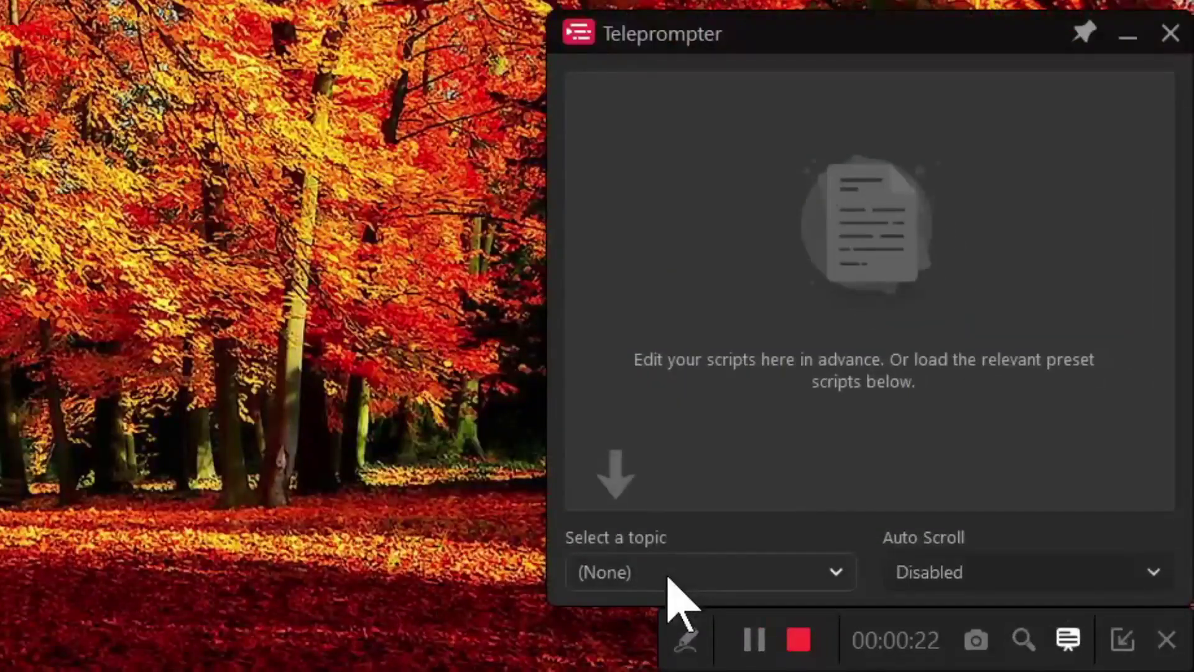
{"action": "left_click", "coordinate": [668, 572]}
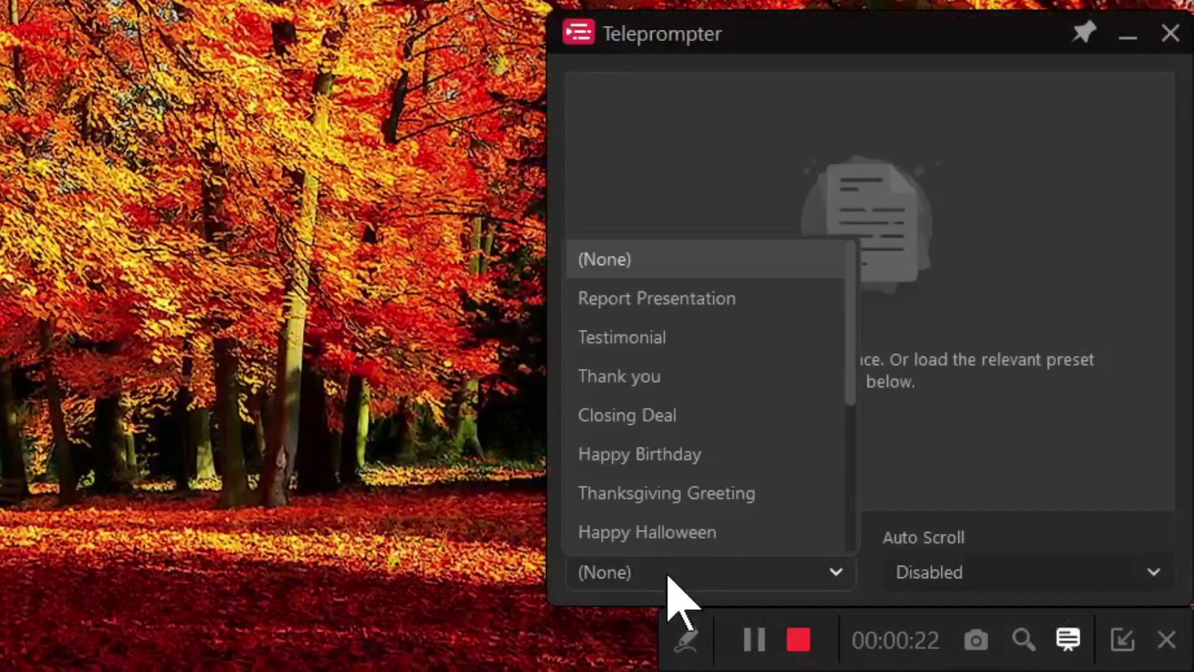
{"action": "left_click", "coordinate": [663, 376]}
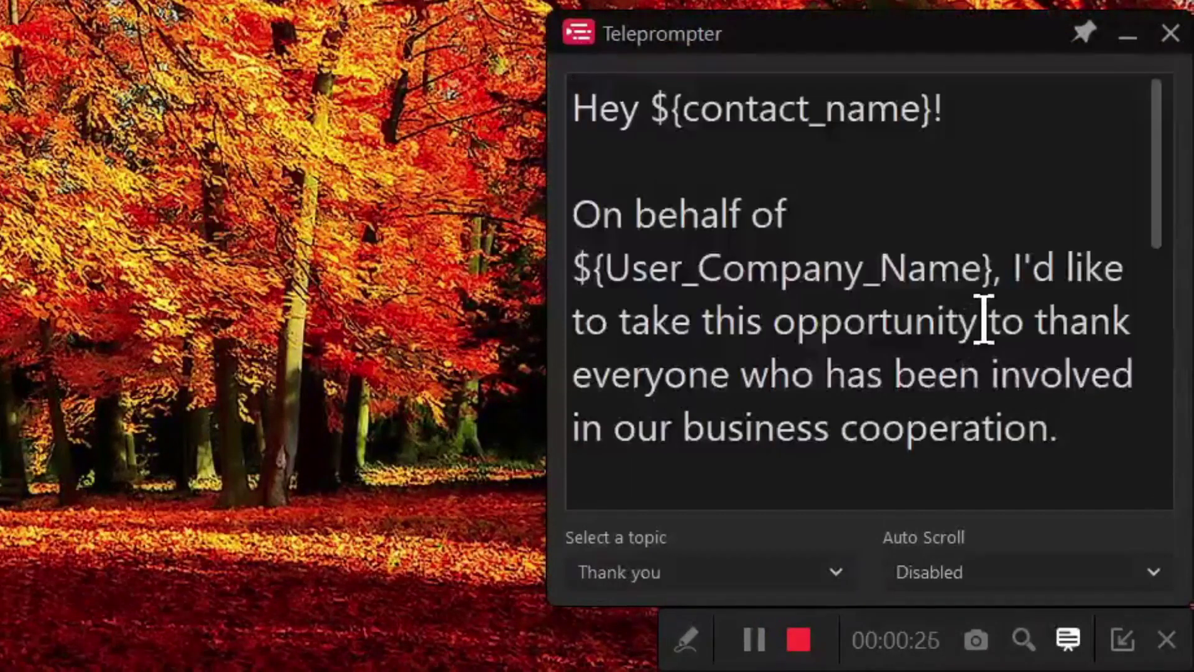
{"action": "left_click", "coordinate": [1094, 575]}
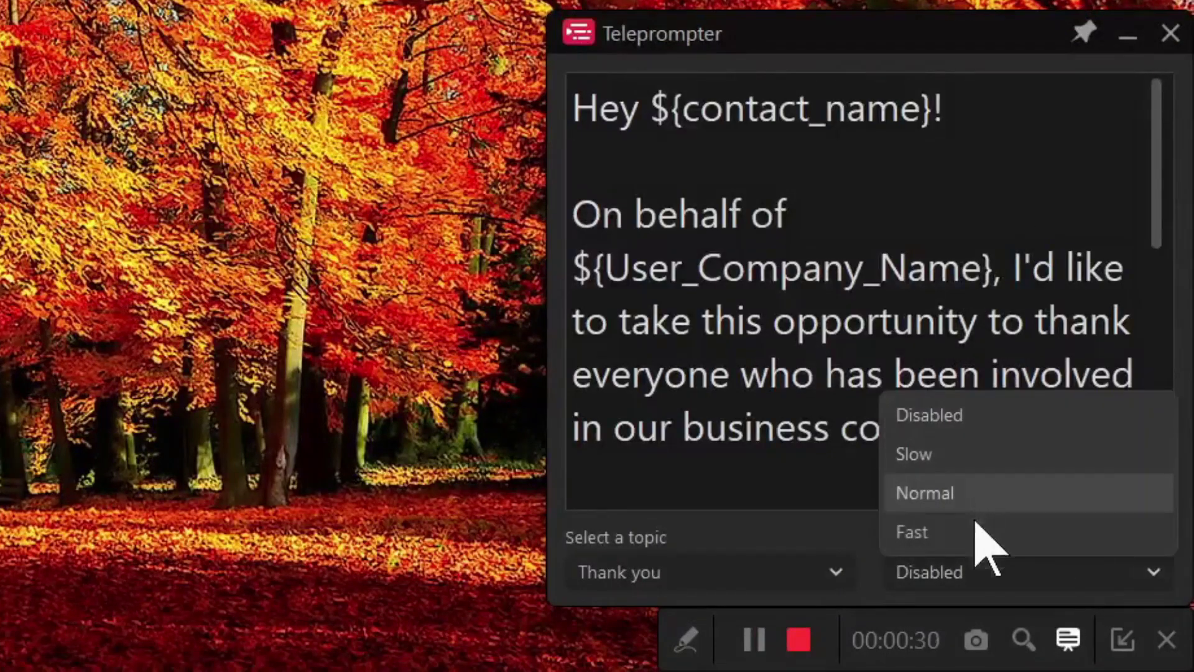
{"action": "left_click", "coordinate": [959, 500]}
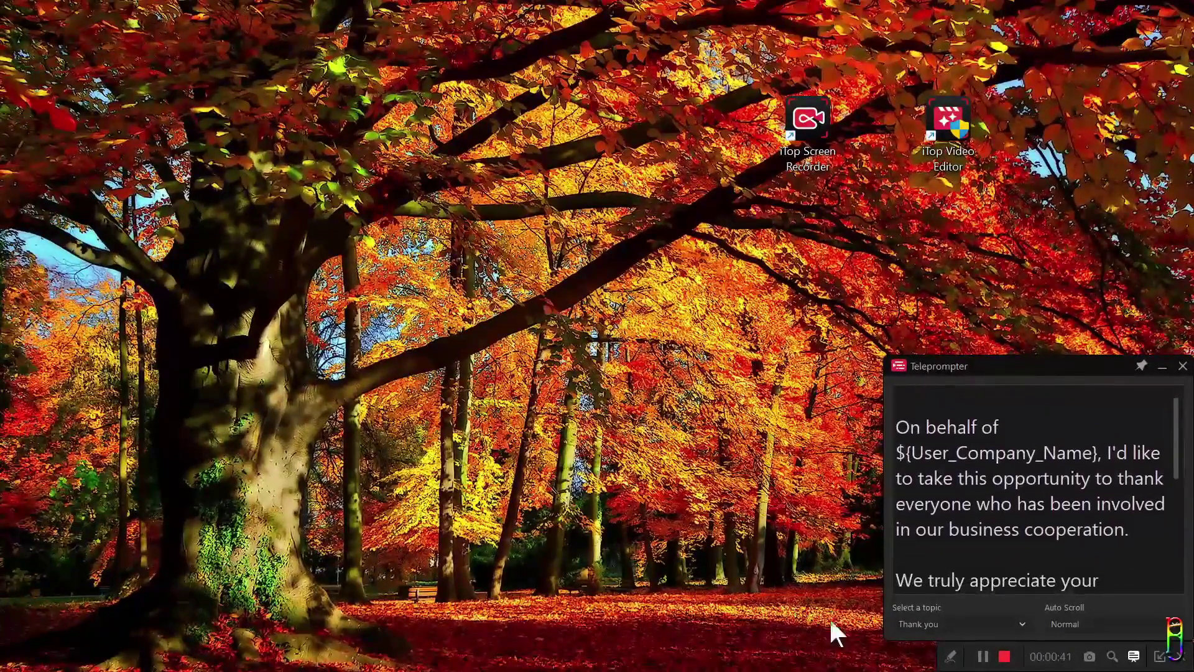
{"action": "left_click", "coordinate": [1112, 656]}
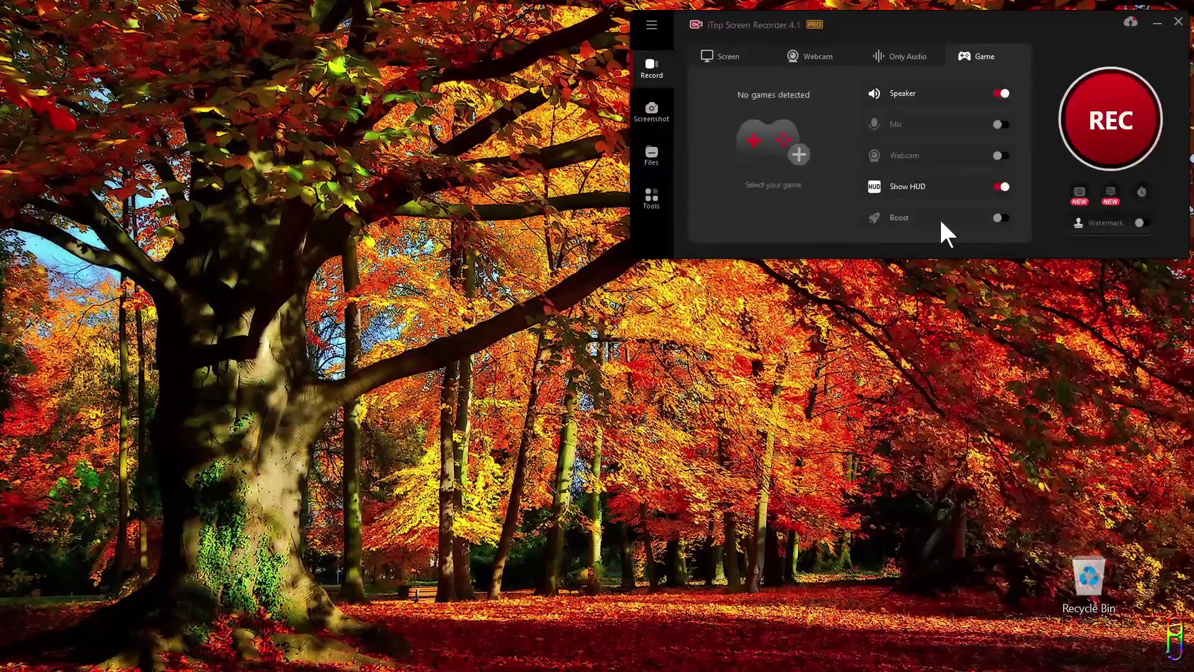
Turn on Mic and Boost in the recorder's Game mode.
{"action": "mouse_move", "coordinate": [821, 666]}
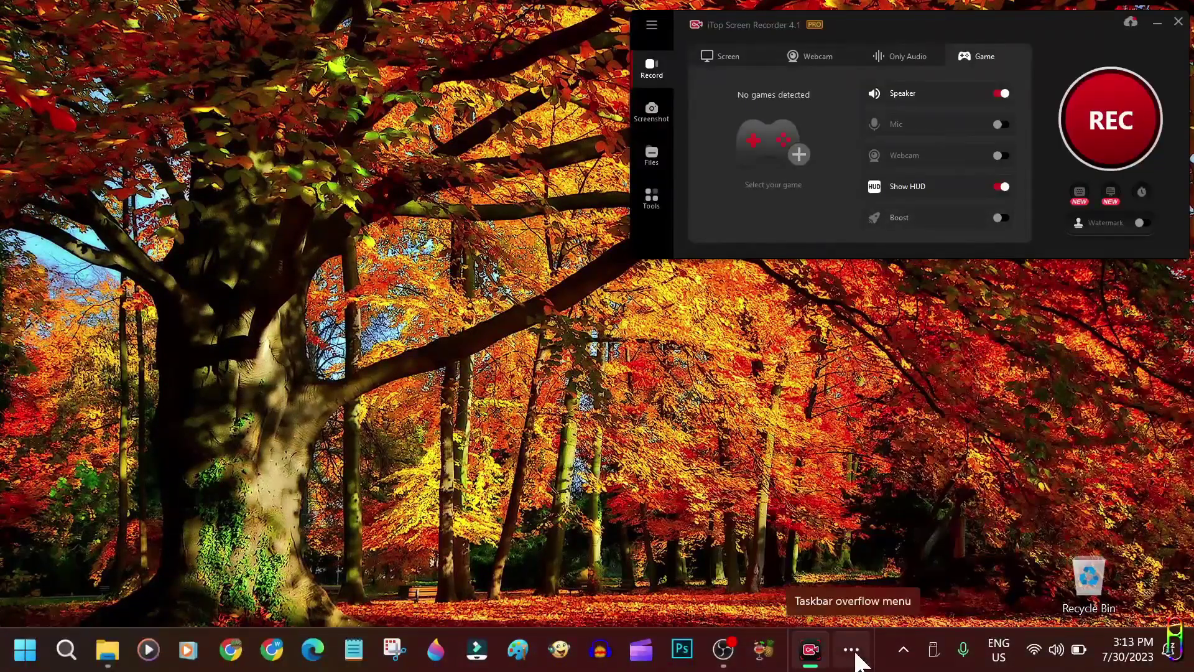
{"action": "left_click", "coordinate": [855, 653]}
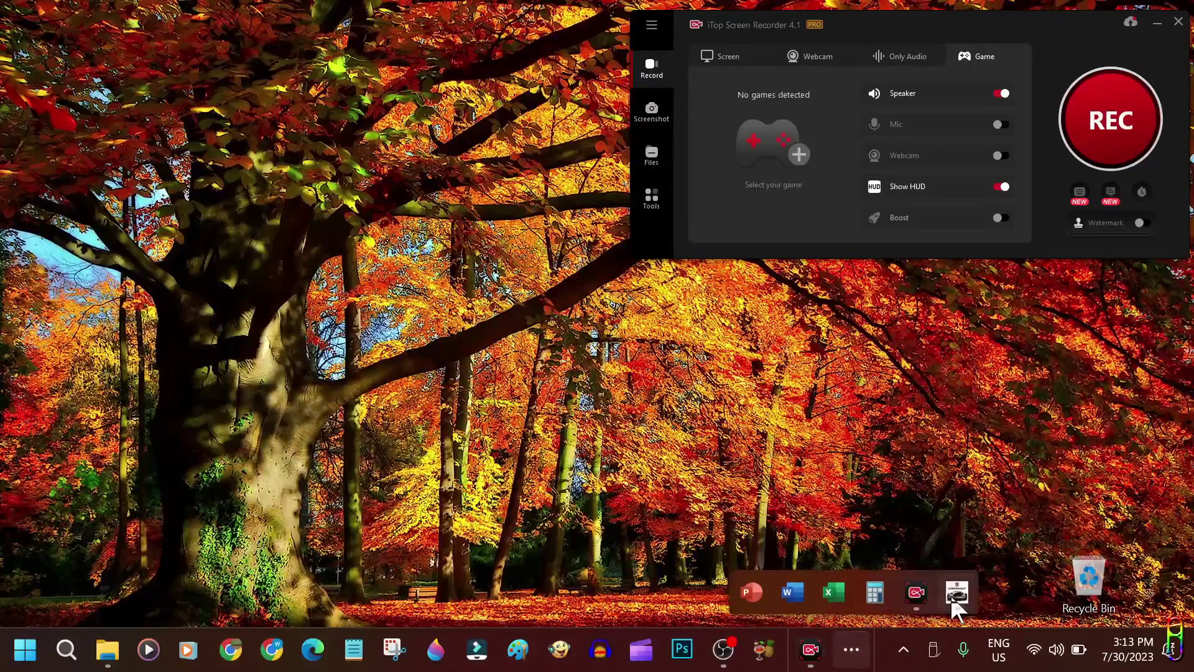
{"action": "mouse_move", "coordinate": [957, 607]}
{"action": "left_click", "coordinate": [1001, 124]}
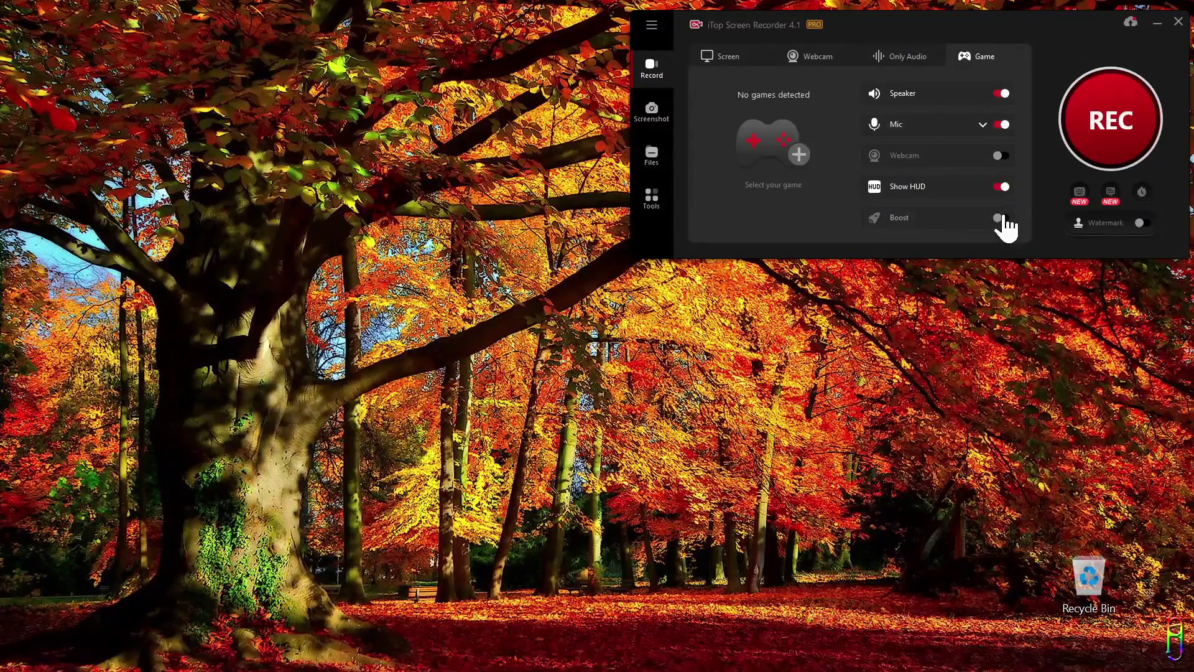
{"action": "left_click", "coordinate": [1000, 218]}
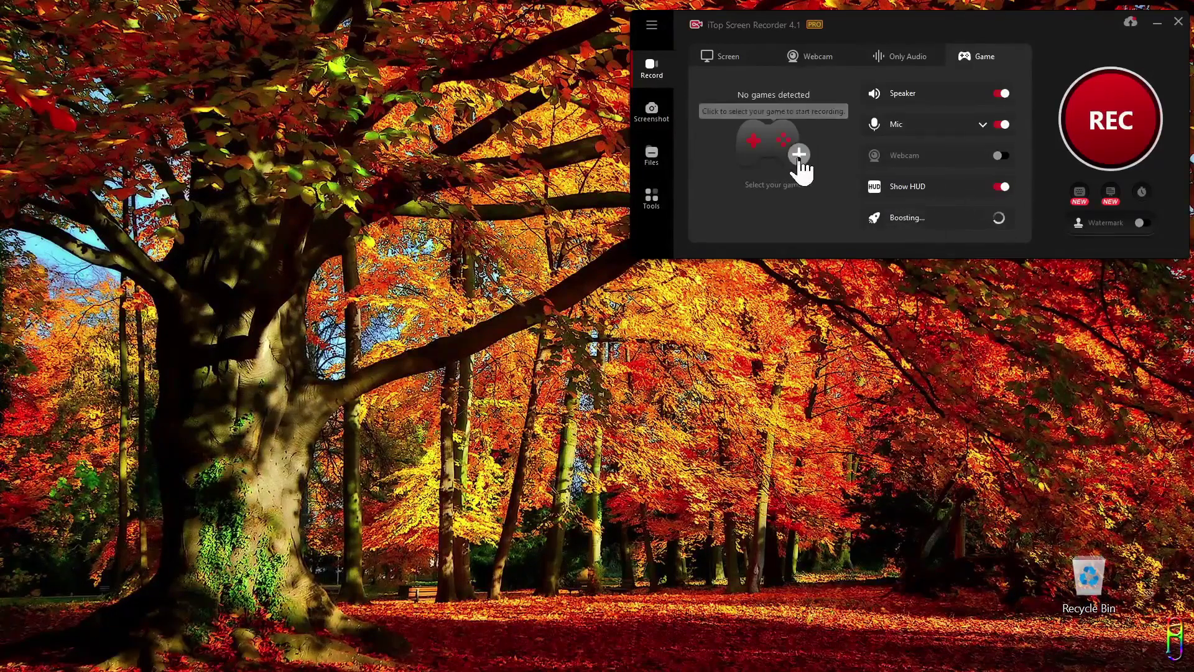
Browse the game picker's Processes list, then switch to Asphalt 9.
{"action": "left_click", "coordinate": [798, 155]}
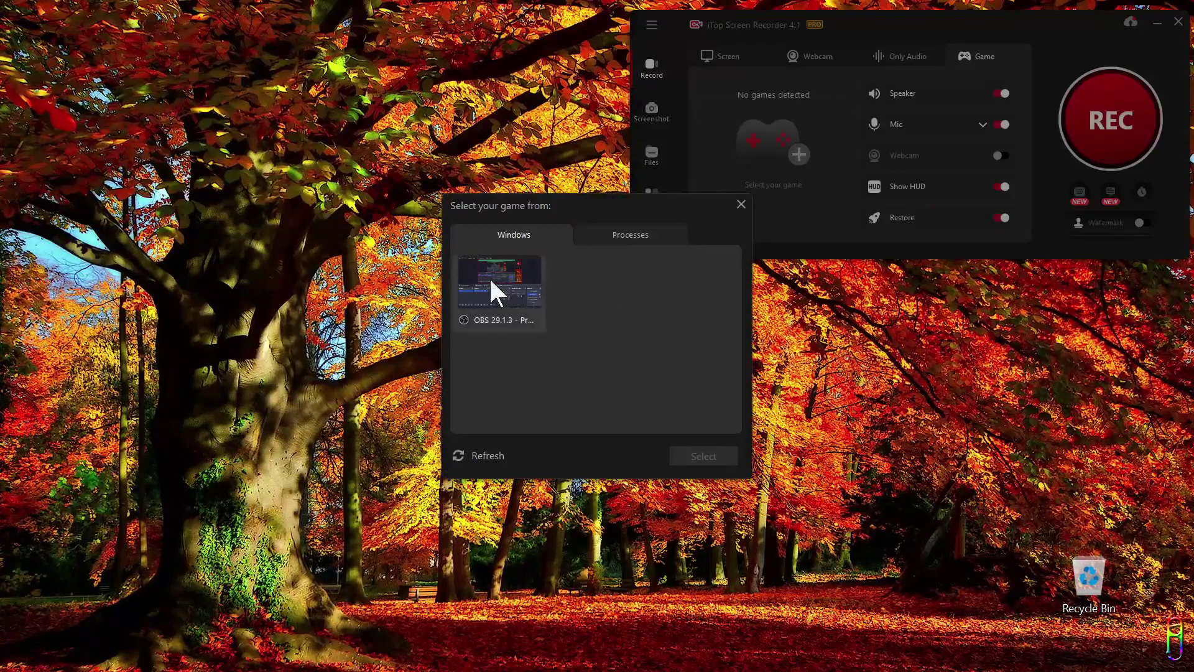
{"action": "left_click", "coordinate": [629, 239]}
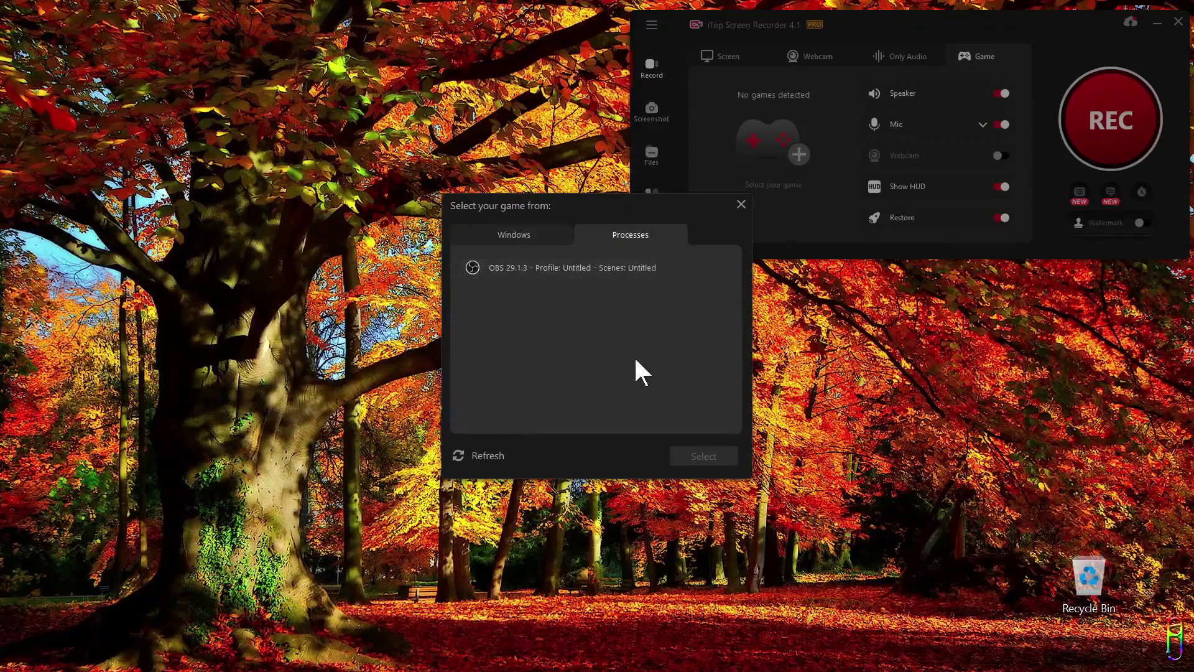
{"action": "left_click", "coordinate": [955, 648]}
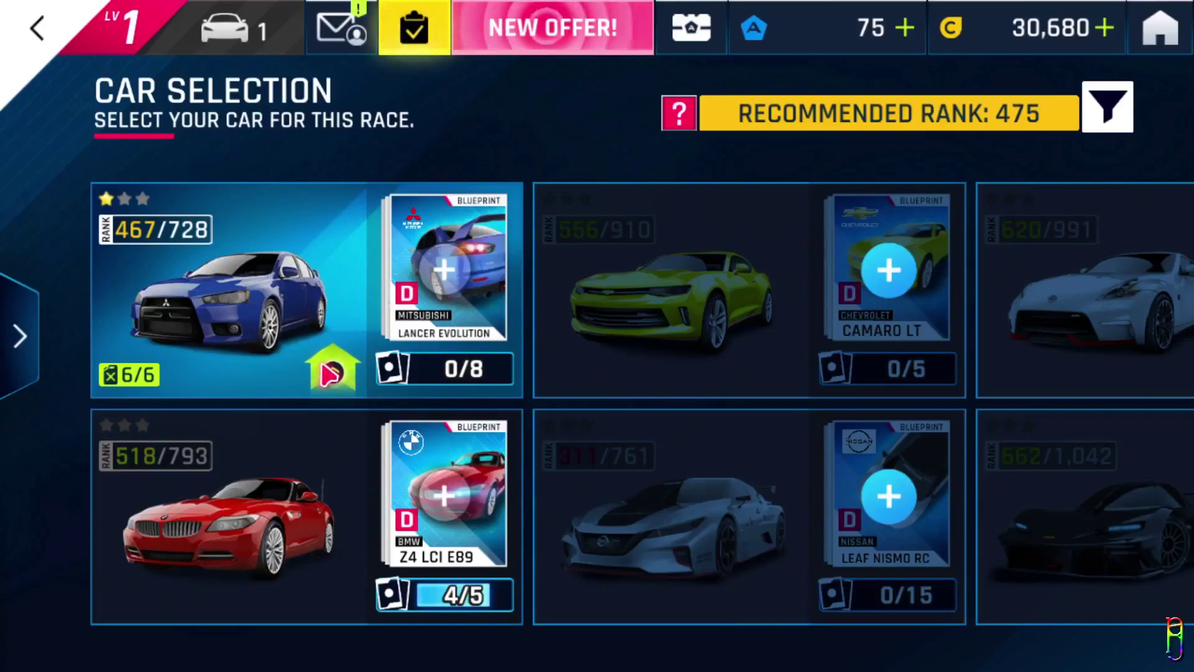
View the Lancer Evolution's details in Asphalt 9, then return to car selection.
{"action": "left_click", "coordinate": [274, 309]}
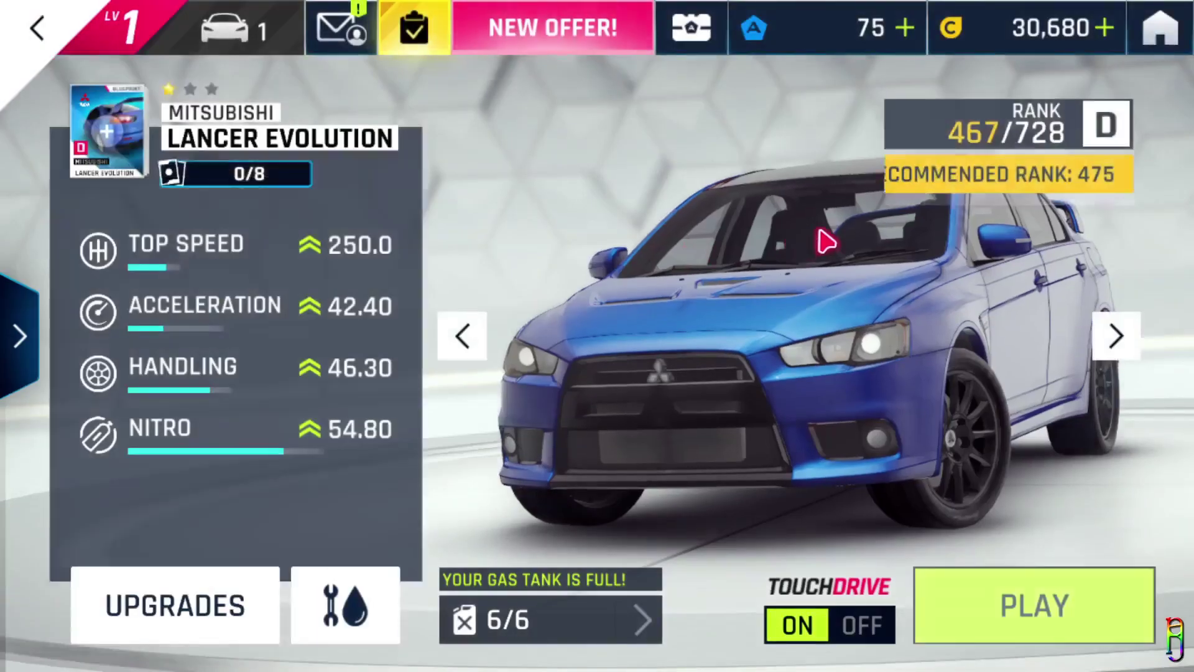
{"action": "key", "text": "Escape"}
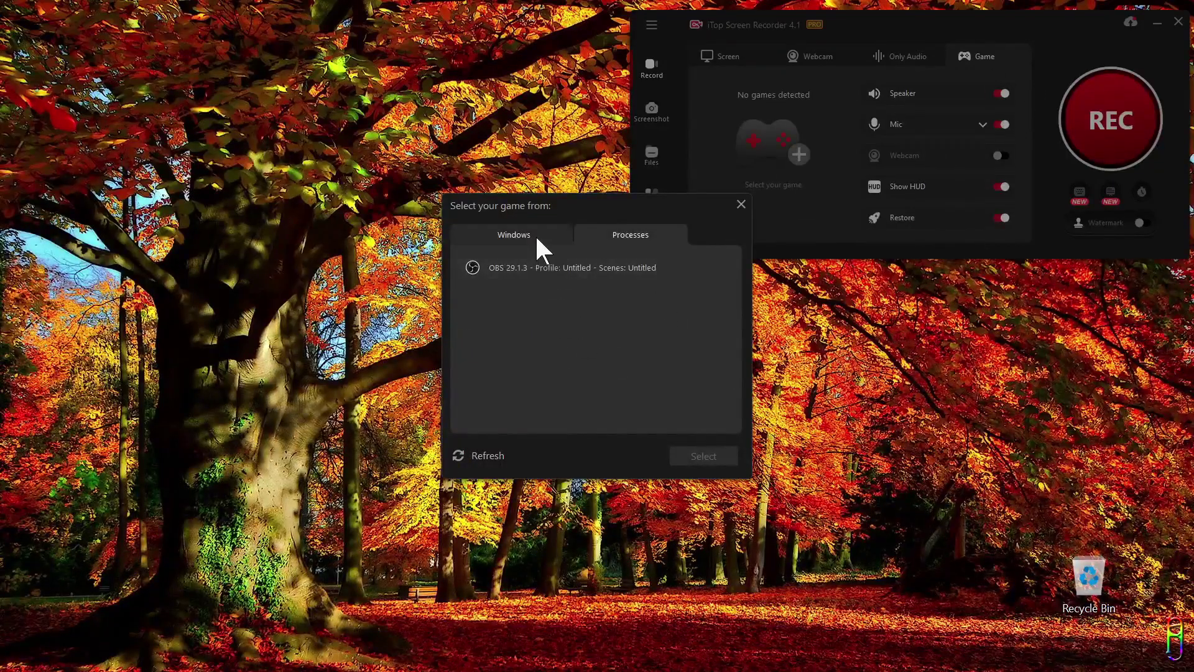
Switch the game picker between its Windows and Processes lists, ending on Windows.
{"action": "left_click", "coordinate": [538, 247]}
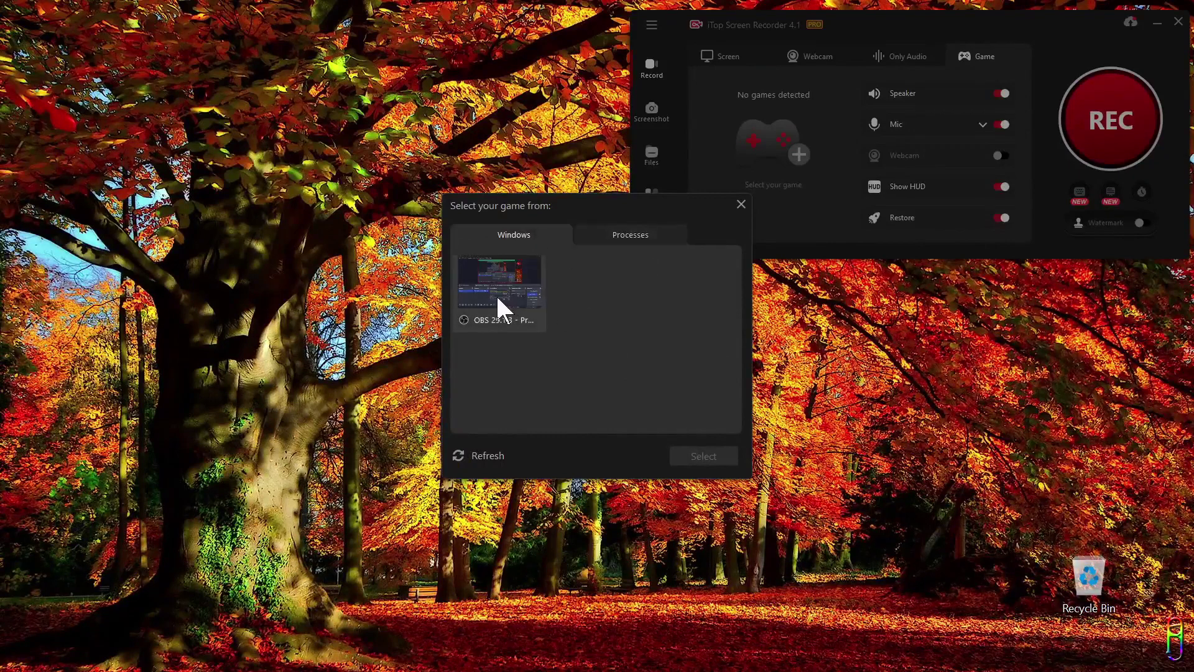
{"action": "left_click", "coordinate": [650, 242]}
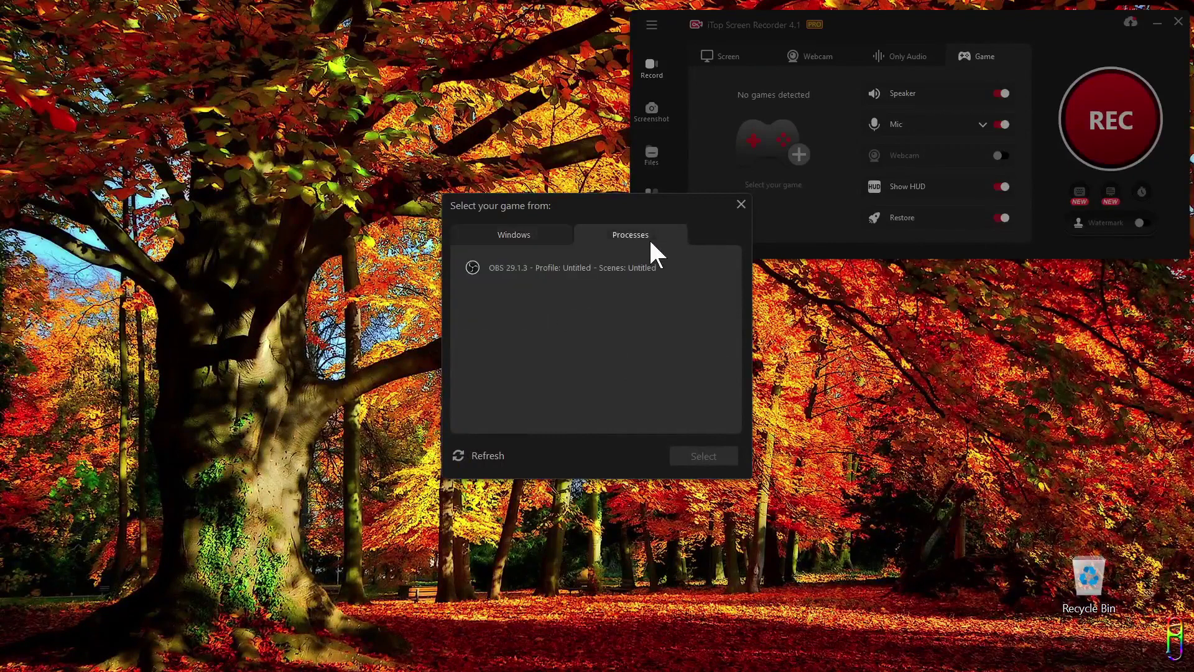
{"action": "left_click", "coordinate": [513, 239]}
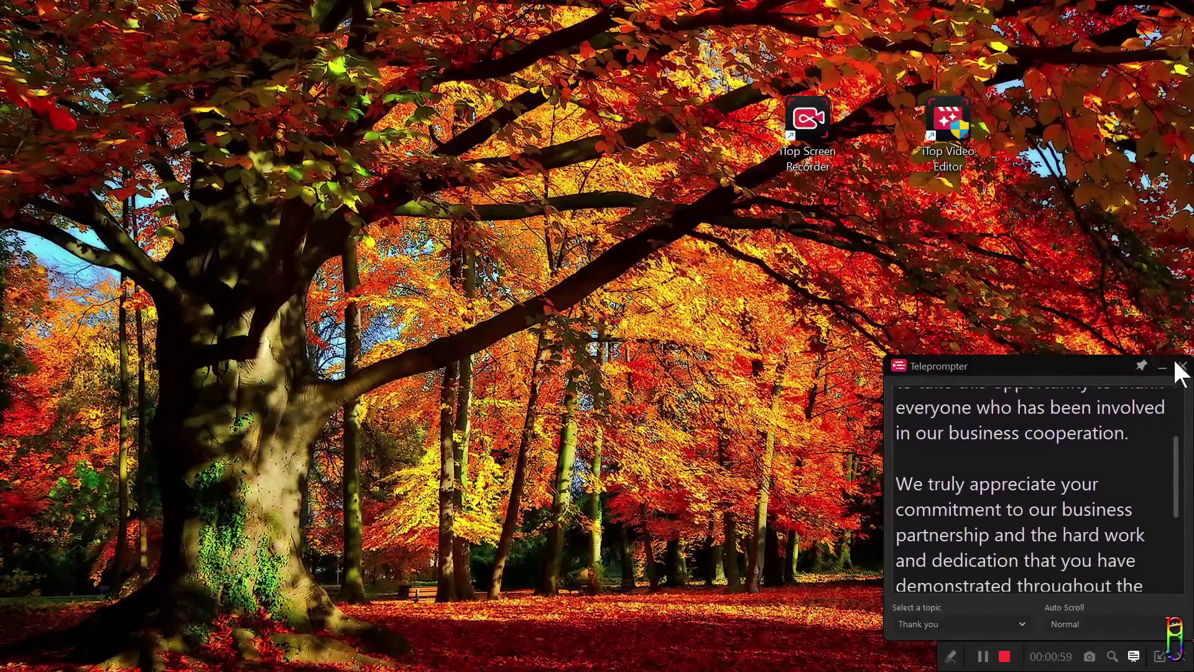
Stop the recording, decline the cloud upload with No, thanks, and close the teleprompter.
{"action": "left_click", "coordinate": [1004, 656]}
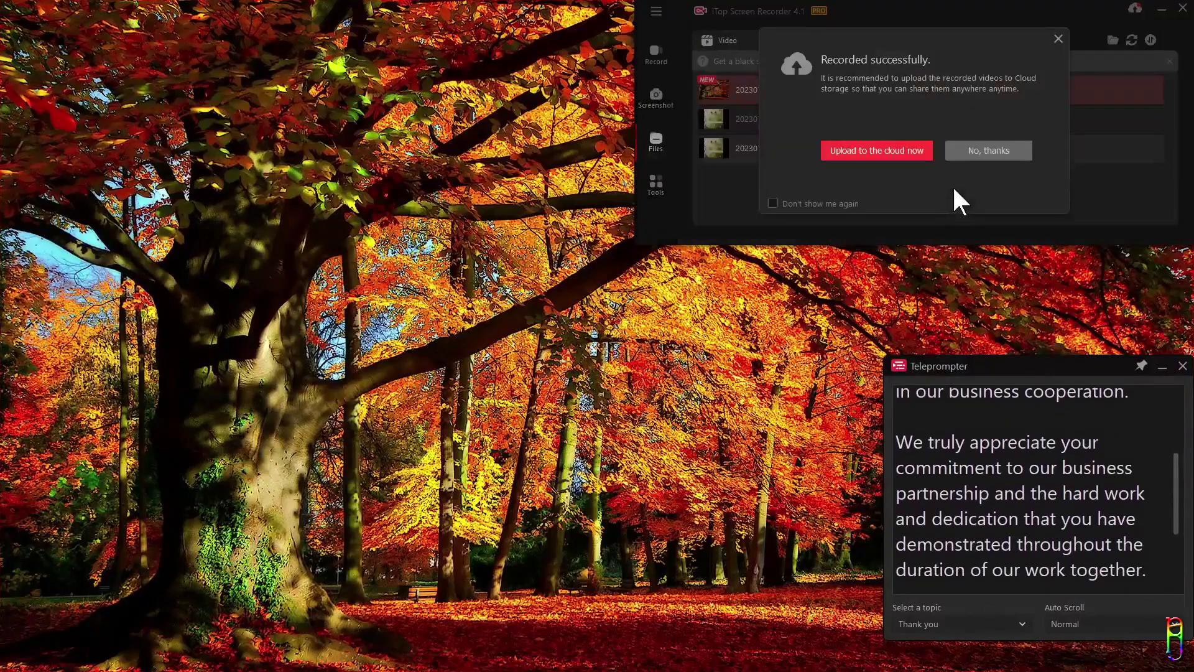
{"action": "left_click", "coordinate": [991, 154]}
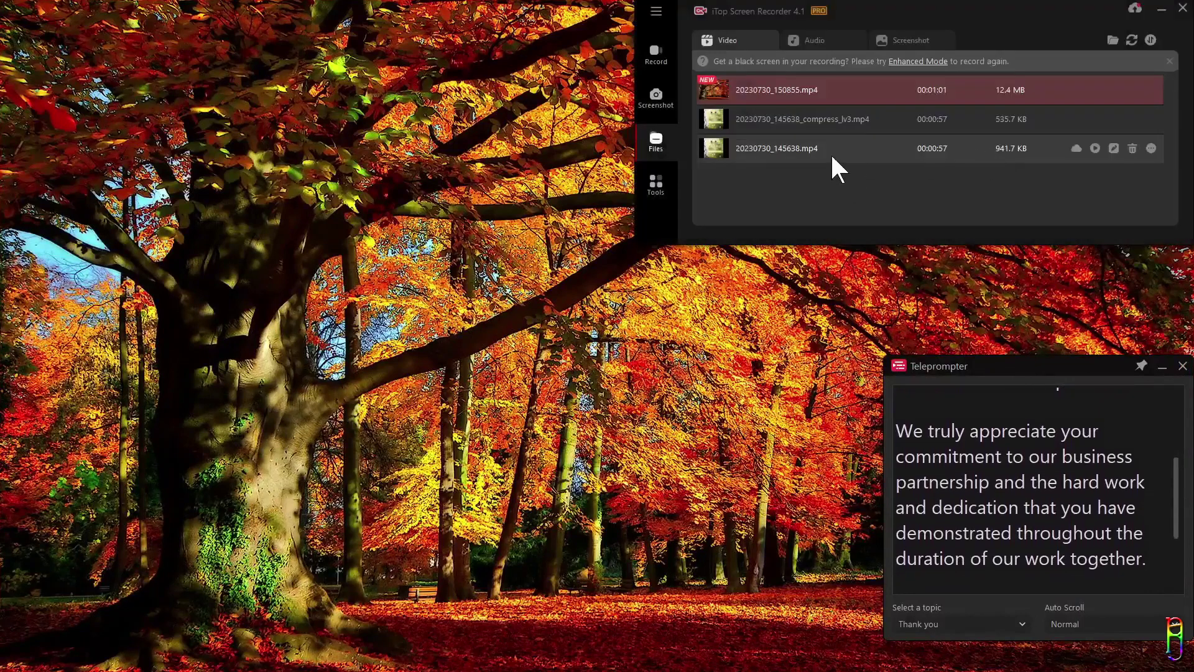
{"action": "left_click", "coordinate": [1183, 366]}
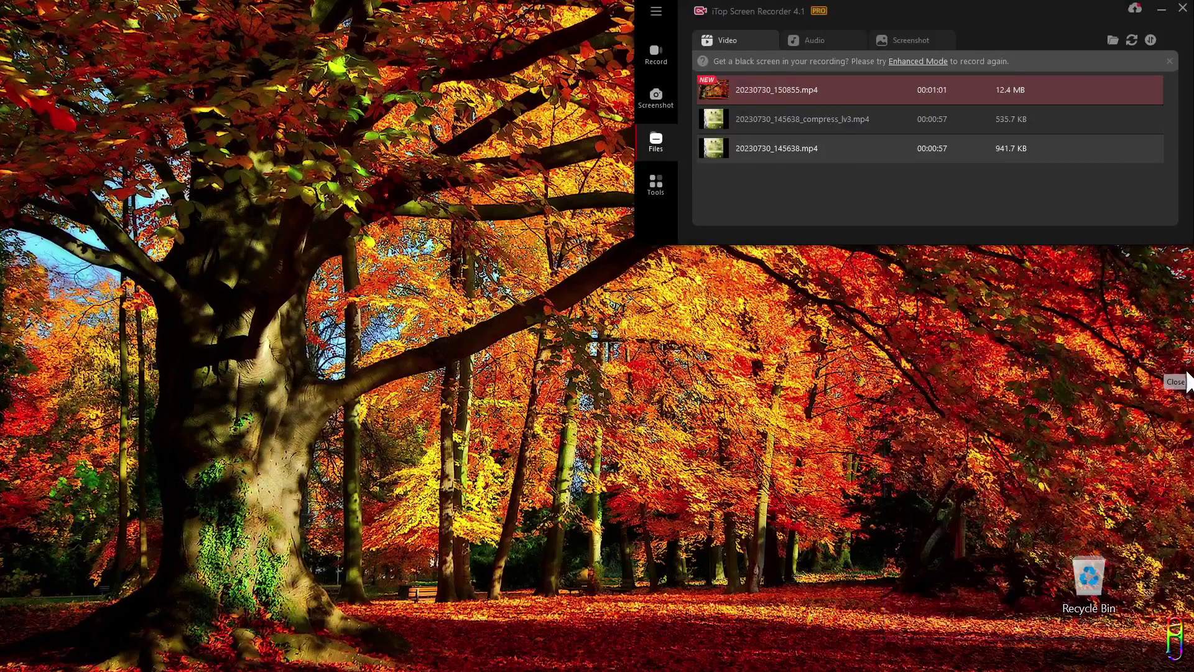
Open 20230730_150855.mp4 in VLC, resize the player window, and seek ahead to 00:22.
{"action": "double_click", "coordinate": [830, 95]}
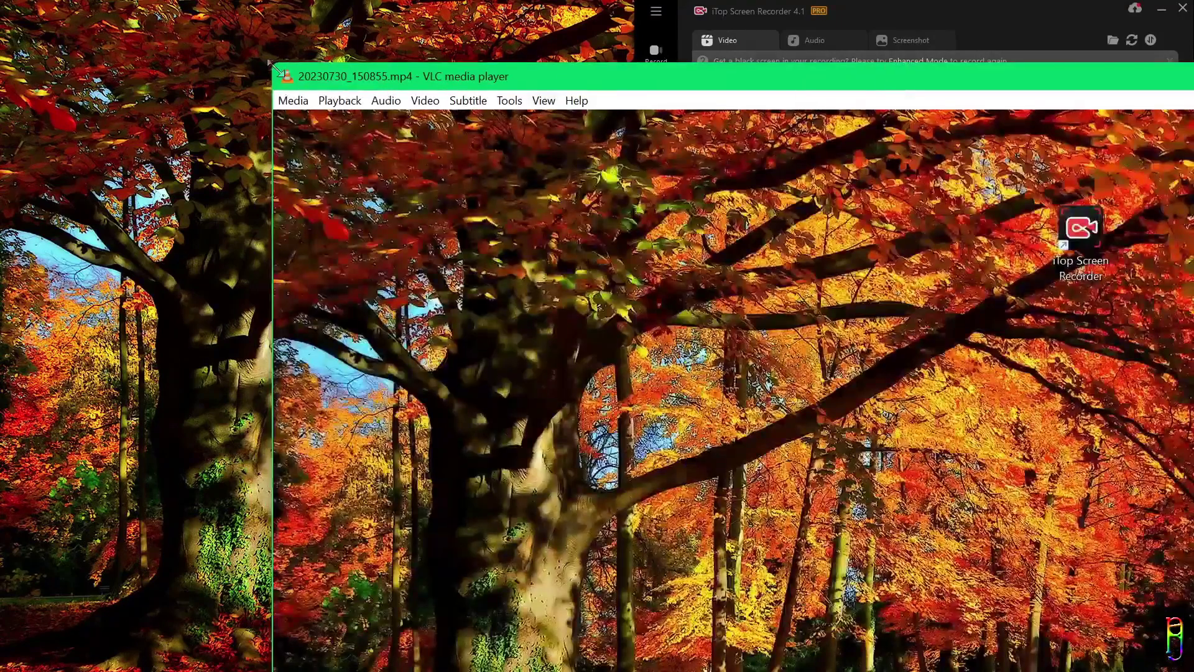
{"action": "left_click_drag", "start_coordinate": [273, 64], "coordinate": [361, 81]}
{"action": "left_click_drag", "start_coordinate": [756, 482], "coordinate": [1098, 650]}
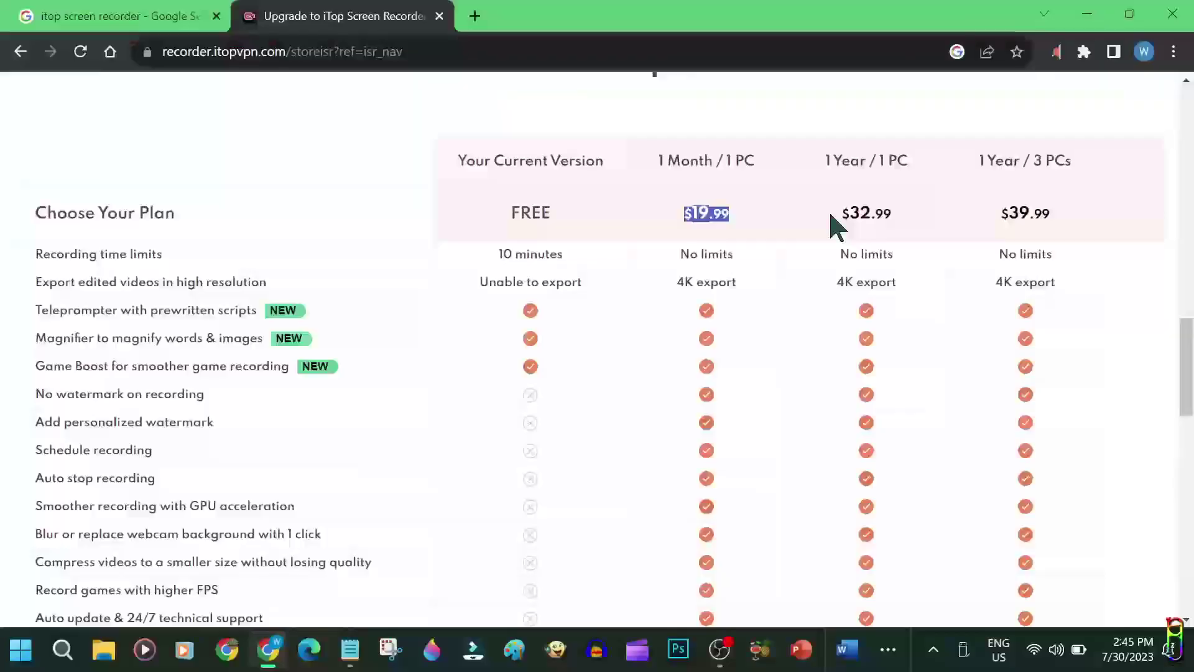
{"action": "double_click", "coordinate": [865, 214]}
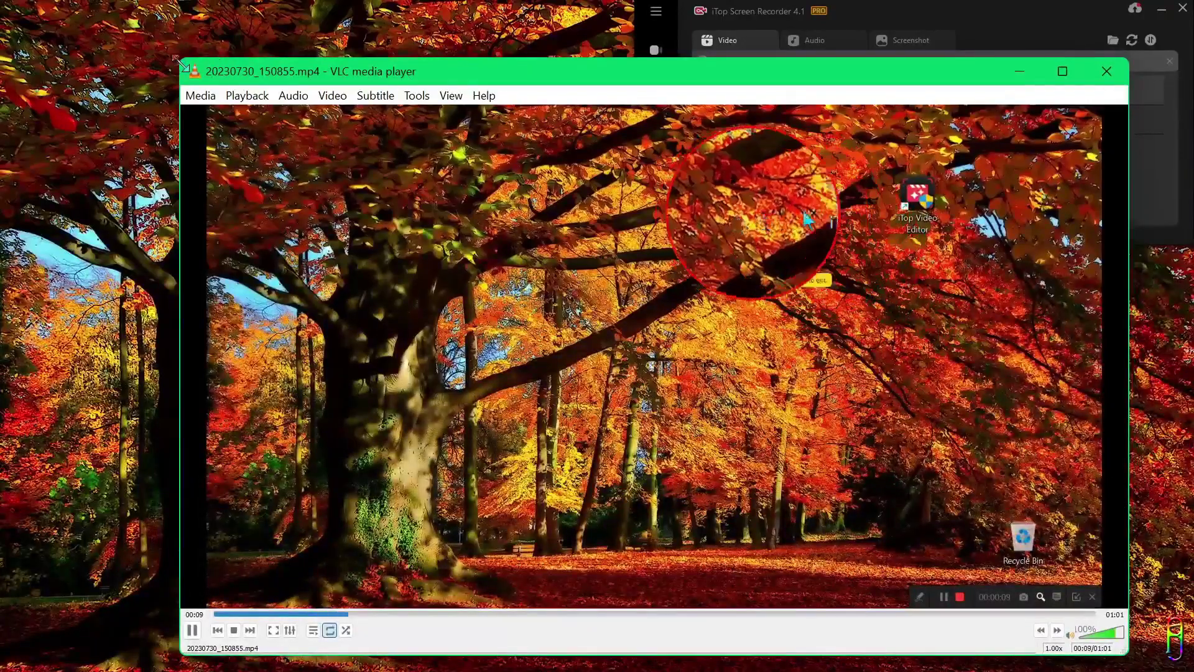
{"action": "left_click_drag", "start_coordinate": [182, 64], "coordinate": [84, 7]}
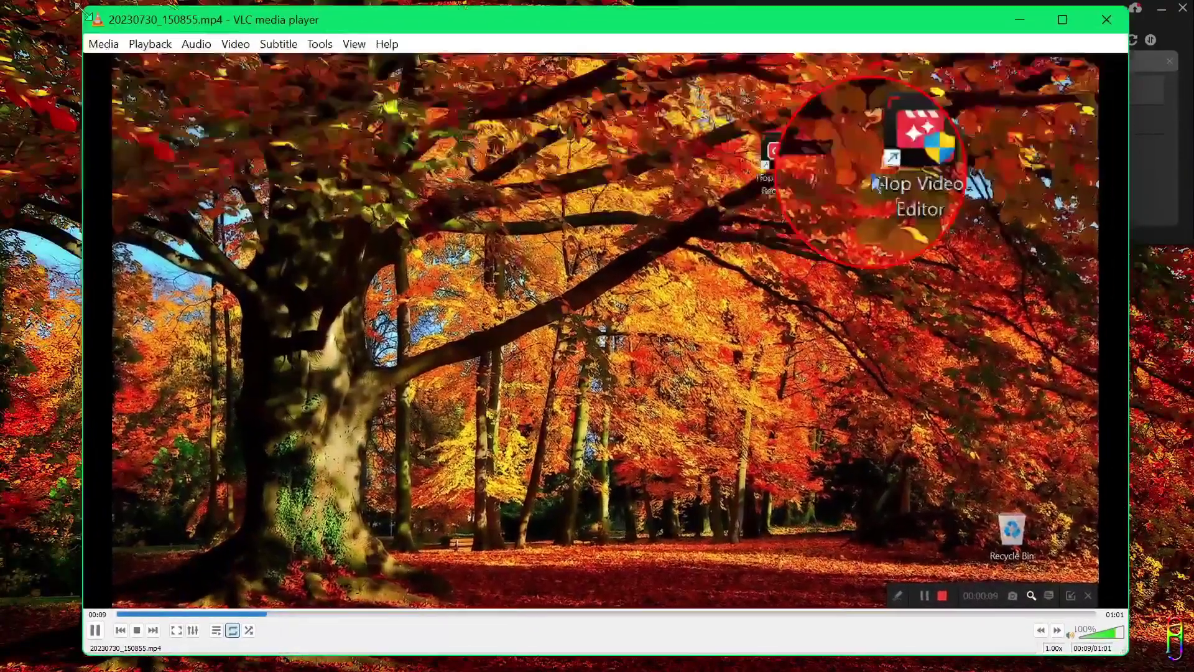
{"action": "left_click", "coordinate": [380, 614]}
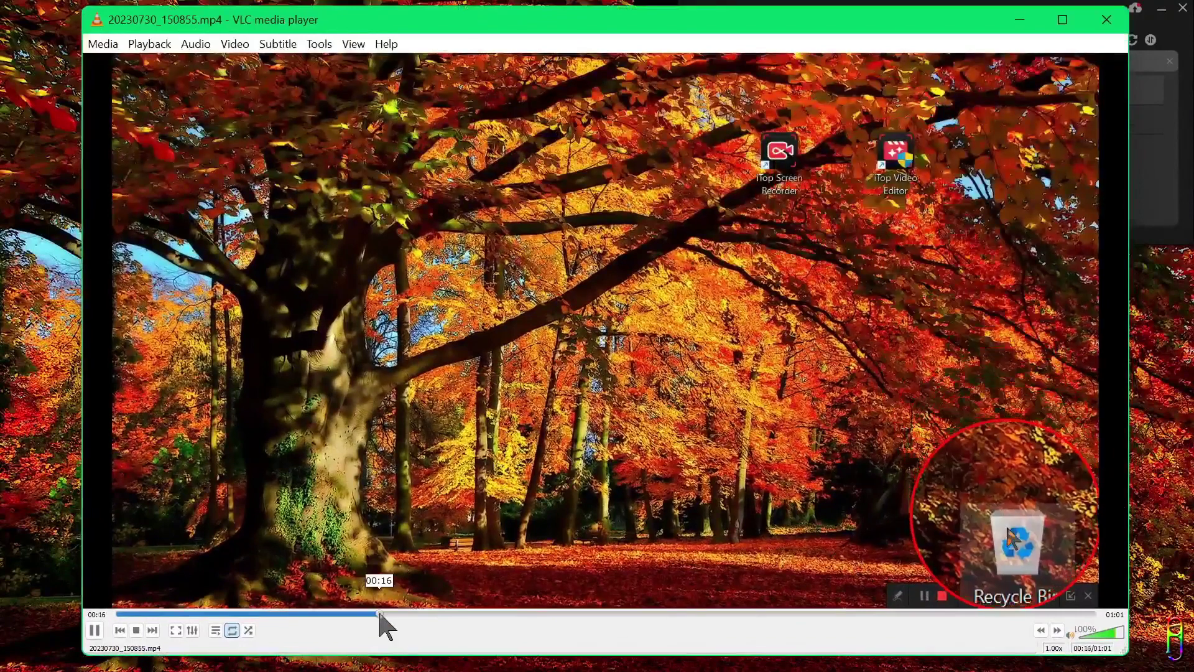
{"action": "left_click", "coordinate": [480, 613]}
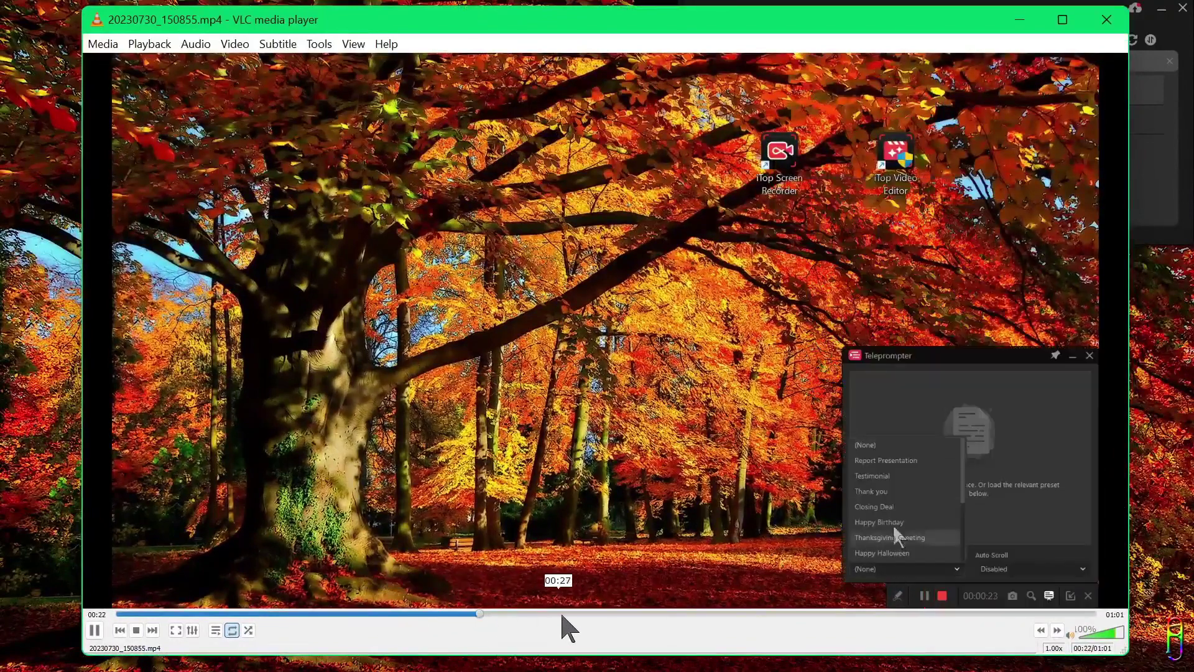